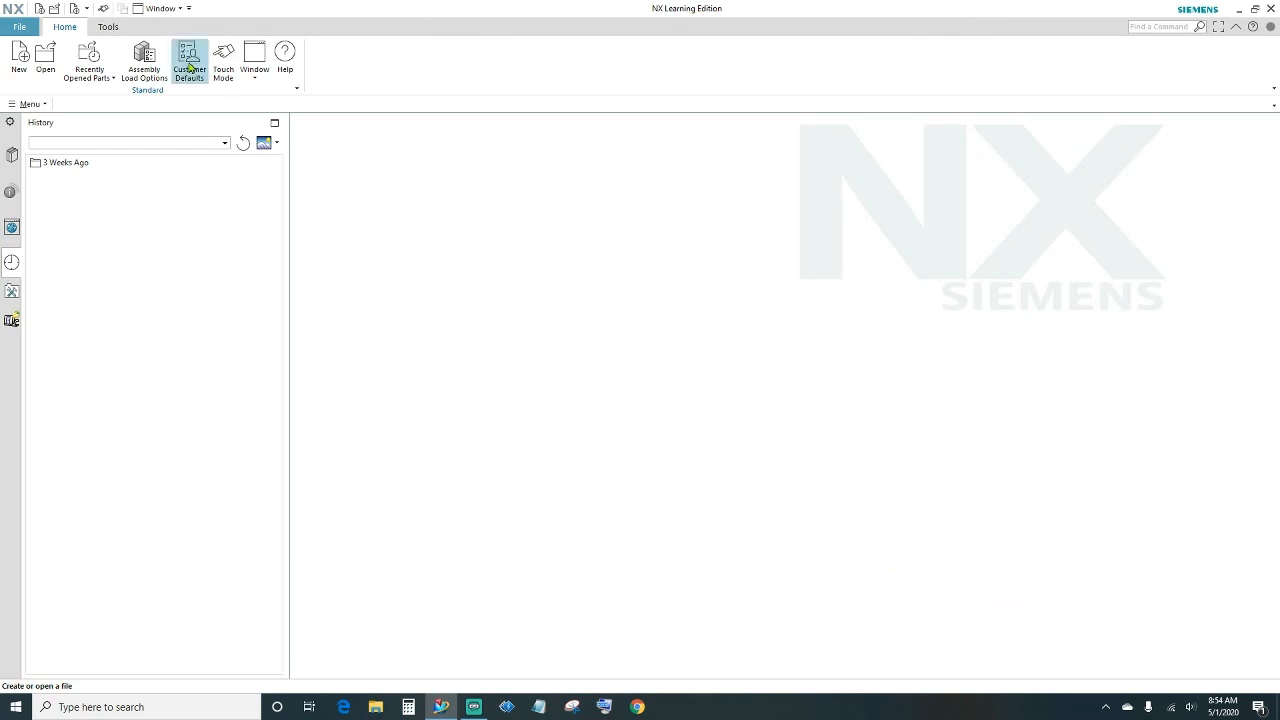
- Create a new part named draft from the millimetre Model template
click(21, 58)
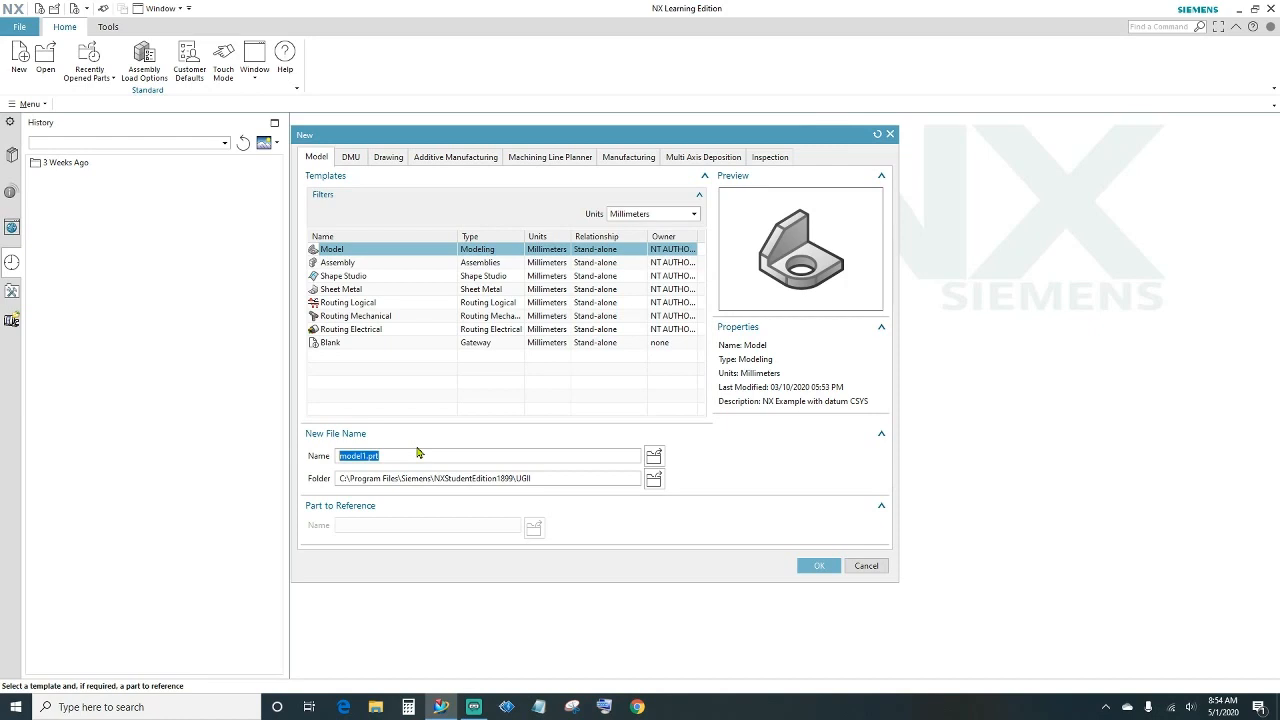
text(draft)
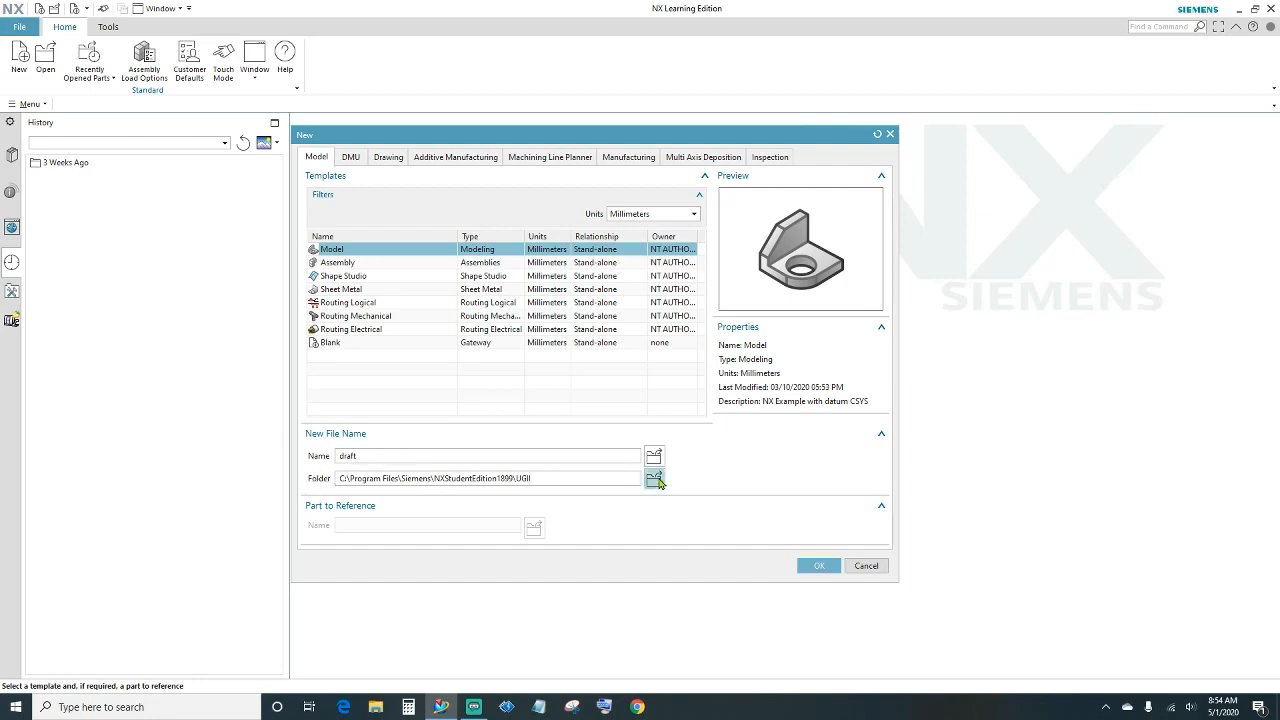
click(820, 567)
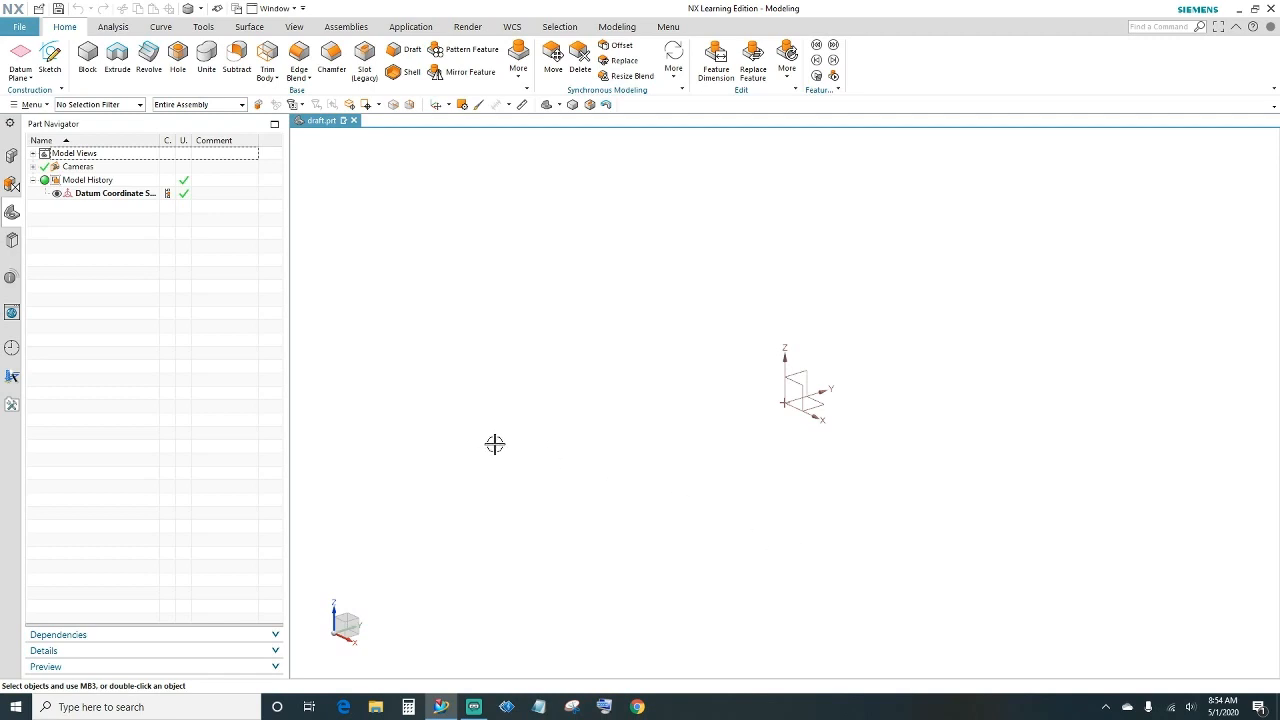
- Turn off Create Inferred Constraints and Continuous Auto Dimensioning in the sketch preferences
click(19, 28)
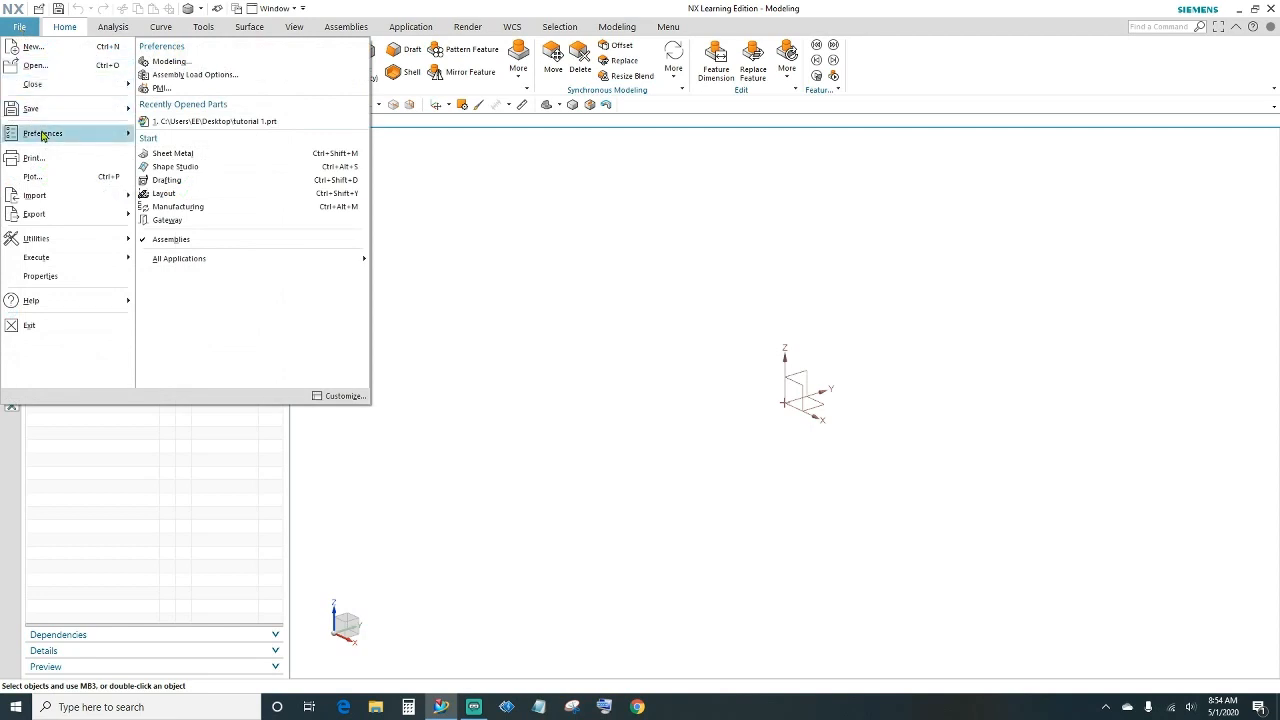
mouse_move(45, 137)
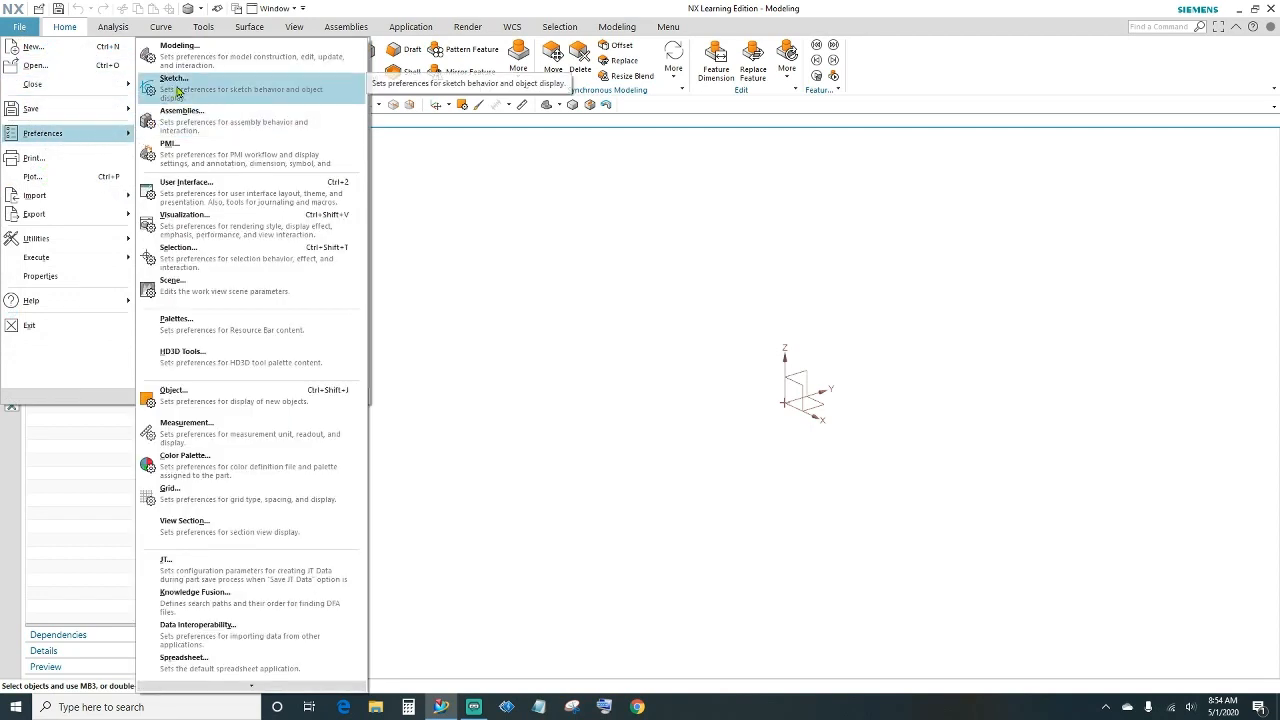
click(173, 85)
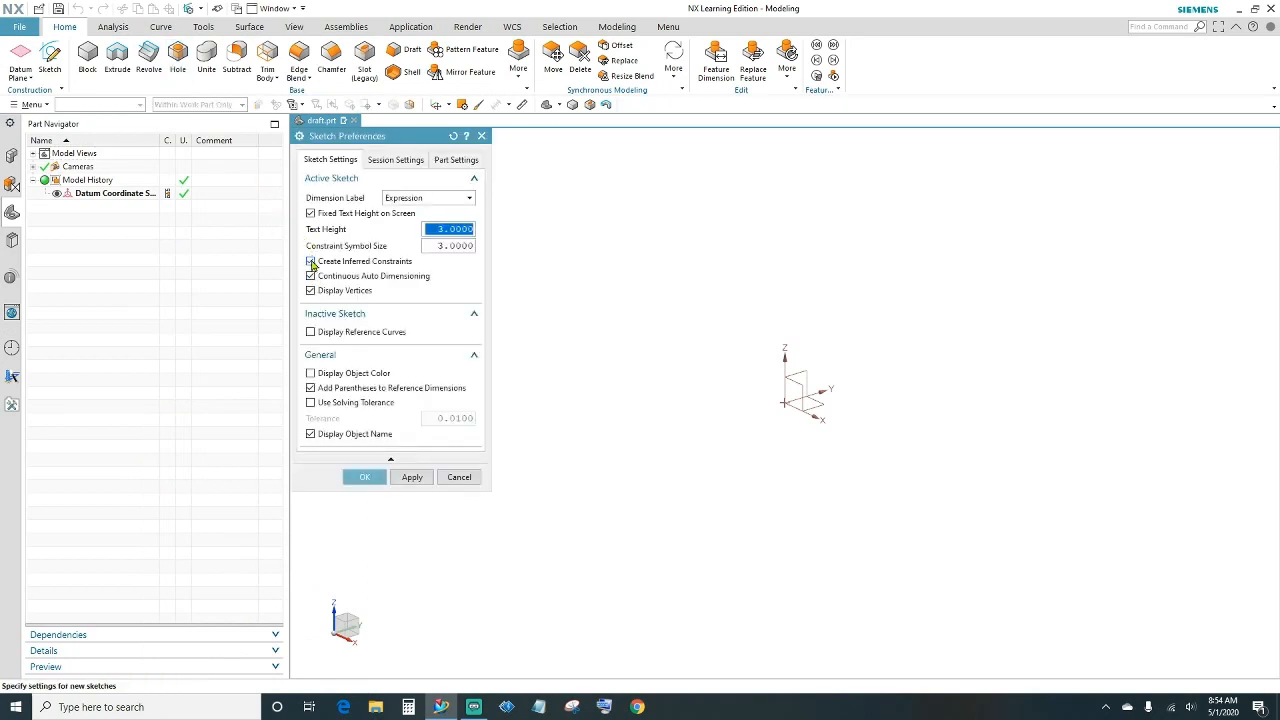
click(311, 261)
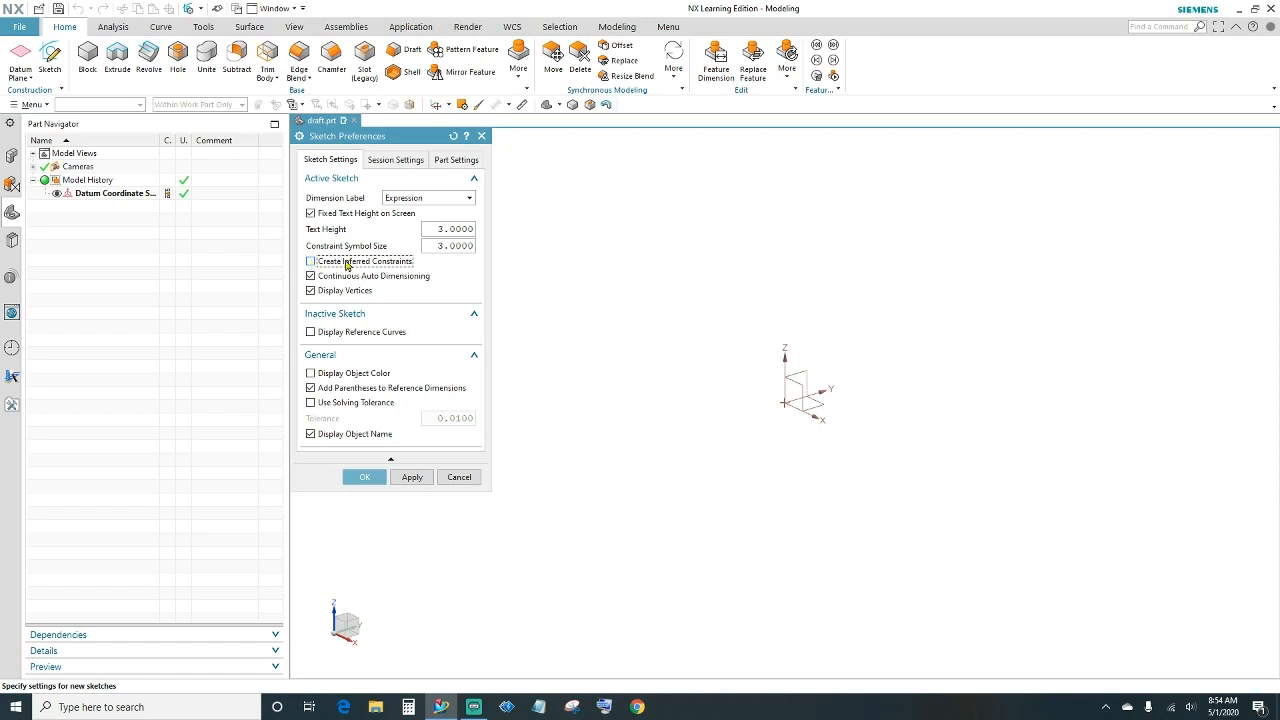
click(311, 276)
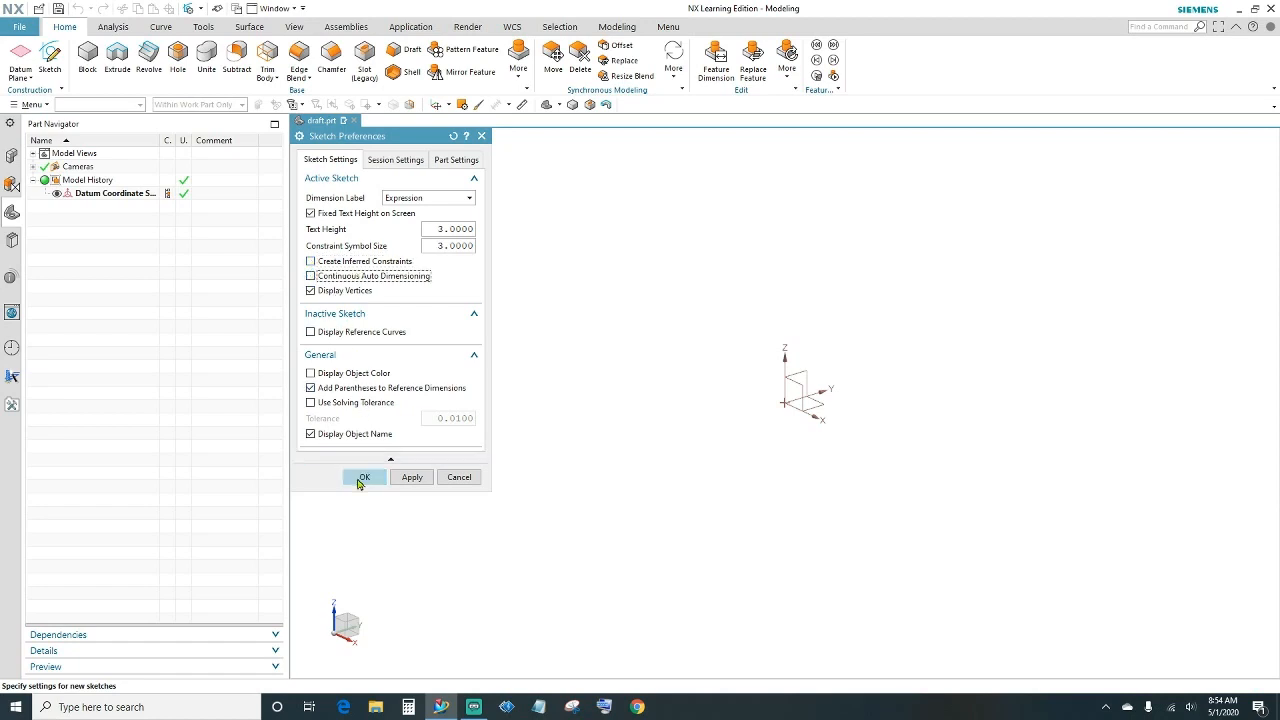
click(363, 478)
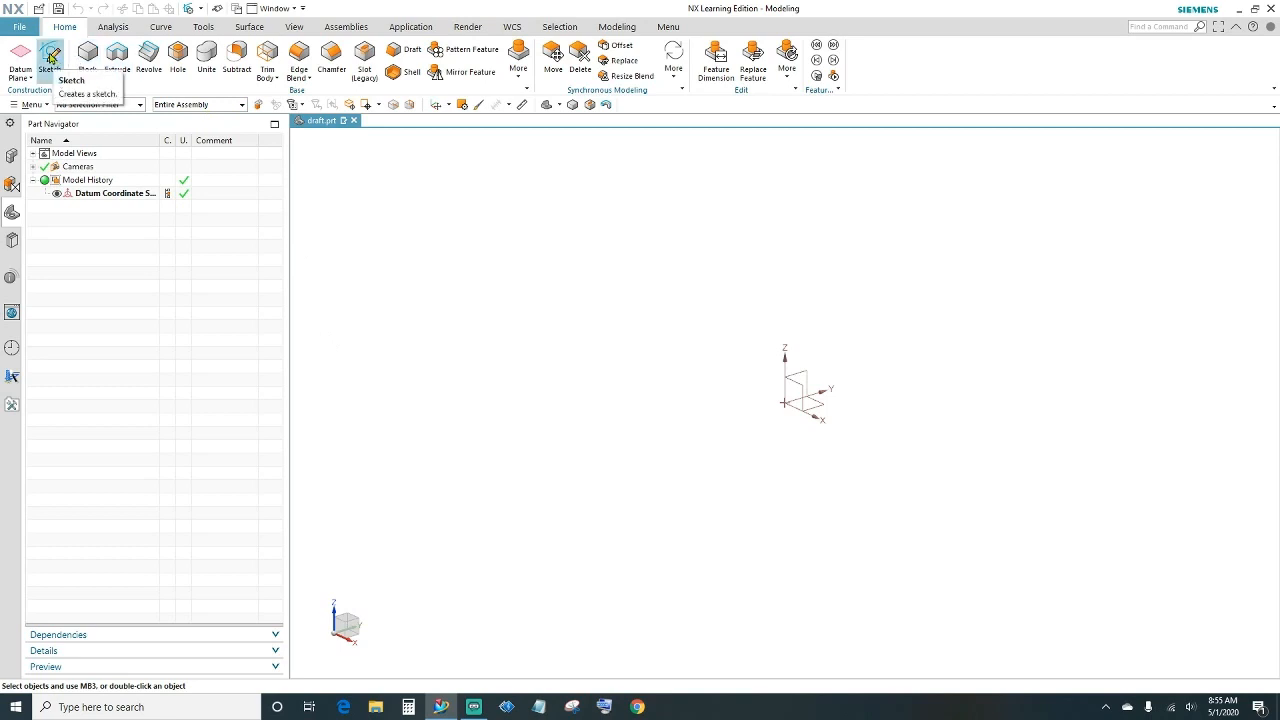
- Start a sketch on the XY plane and draw a horizontal line about 83 mm long on the negative X side of the origin
click(50, 57)
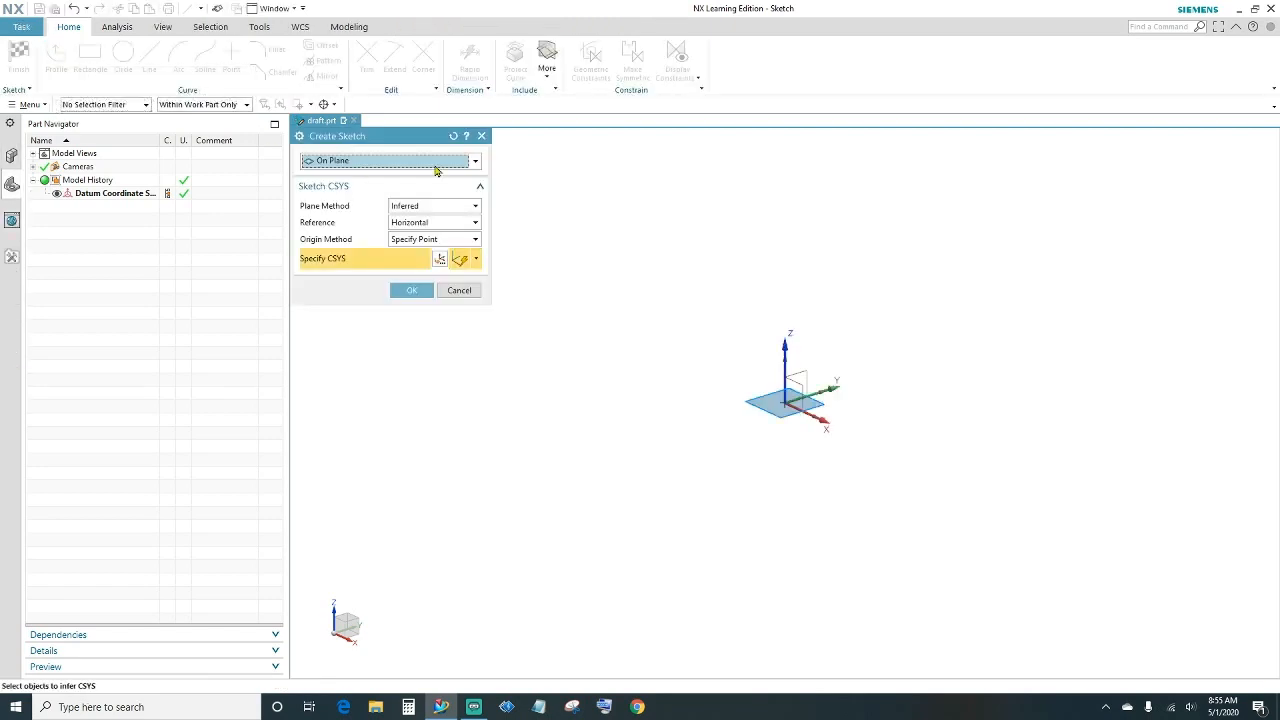
click(412, 290)
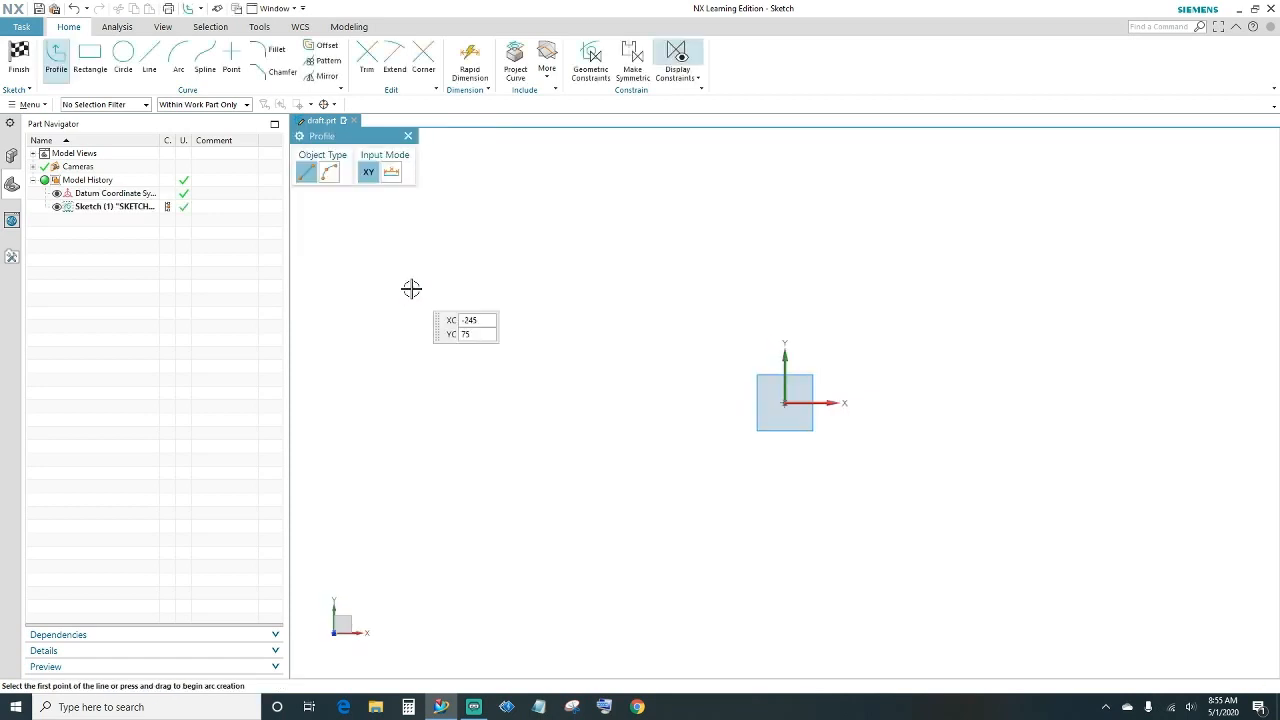
click(148, 58)
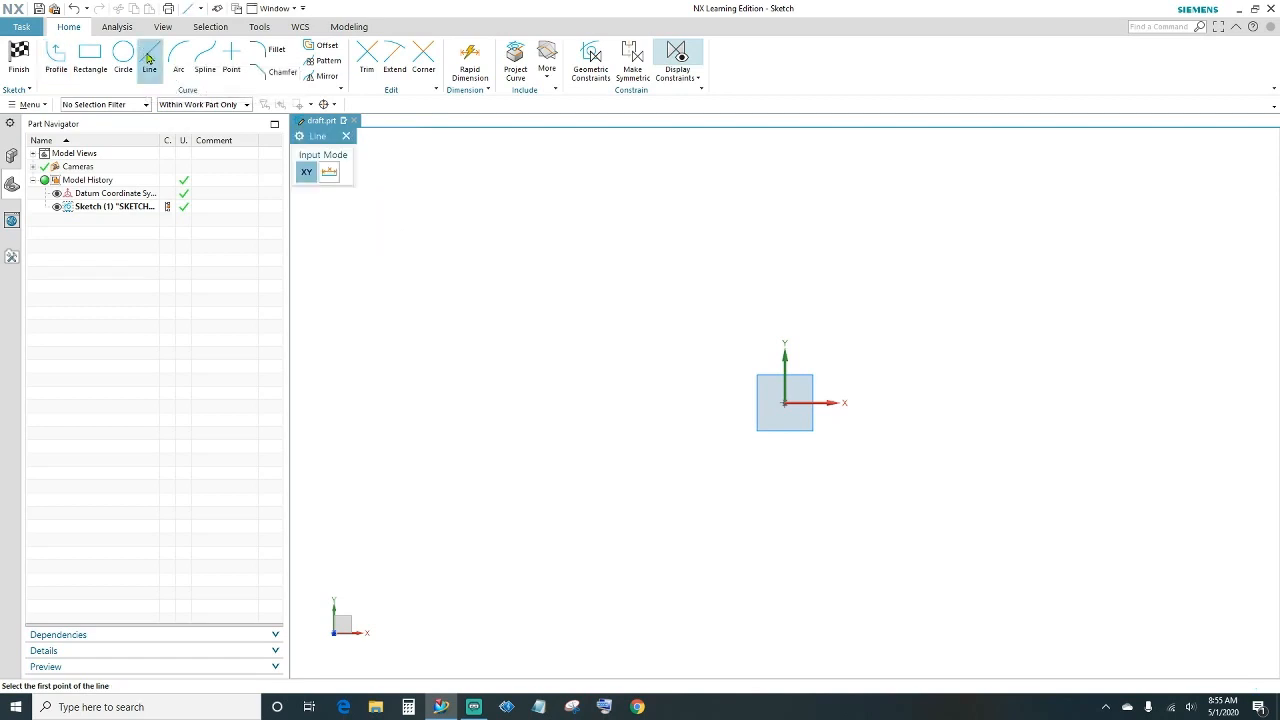
click(471, 387)
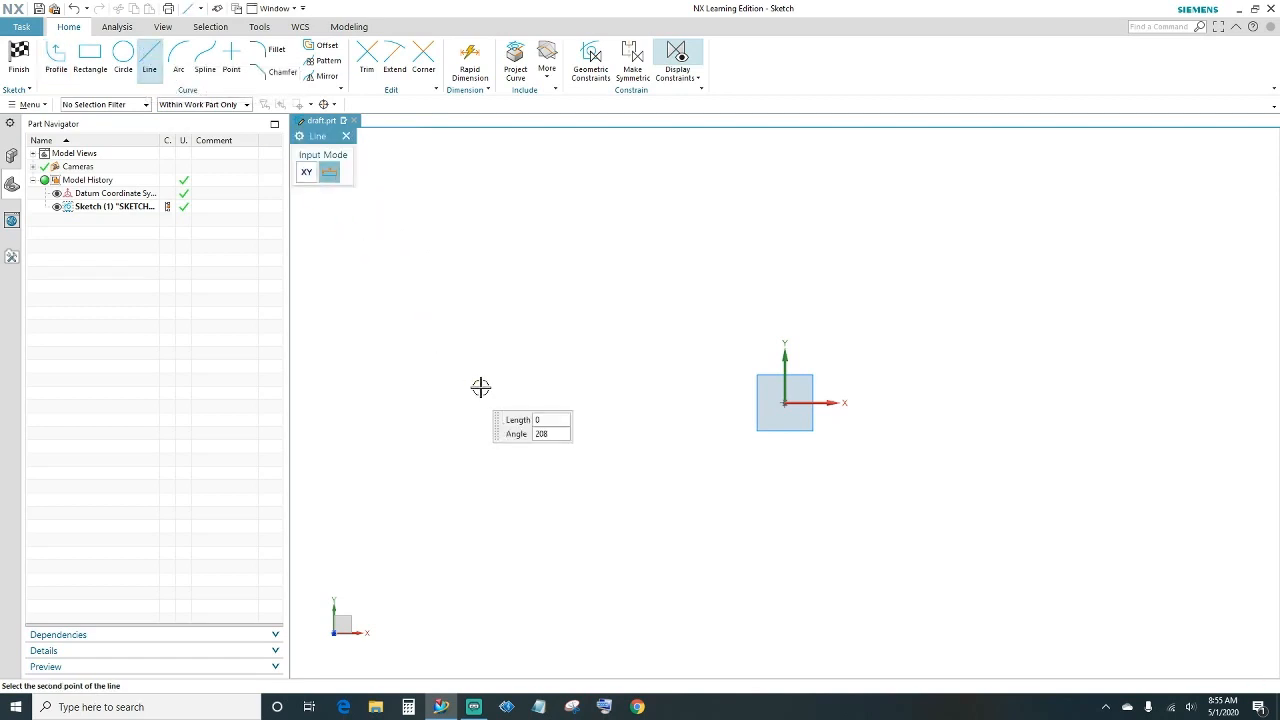
click(598, 387)
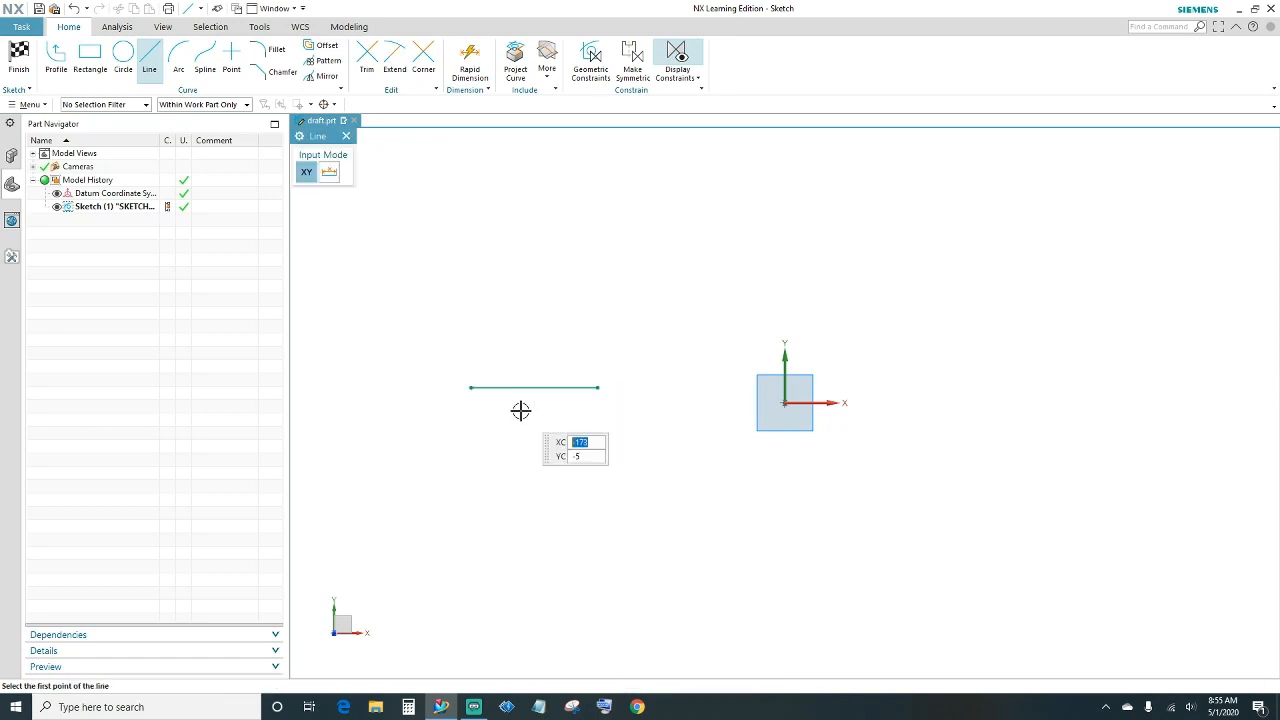
key(Escape)
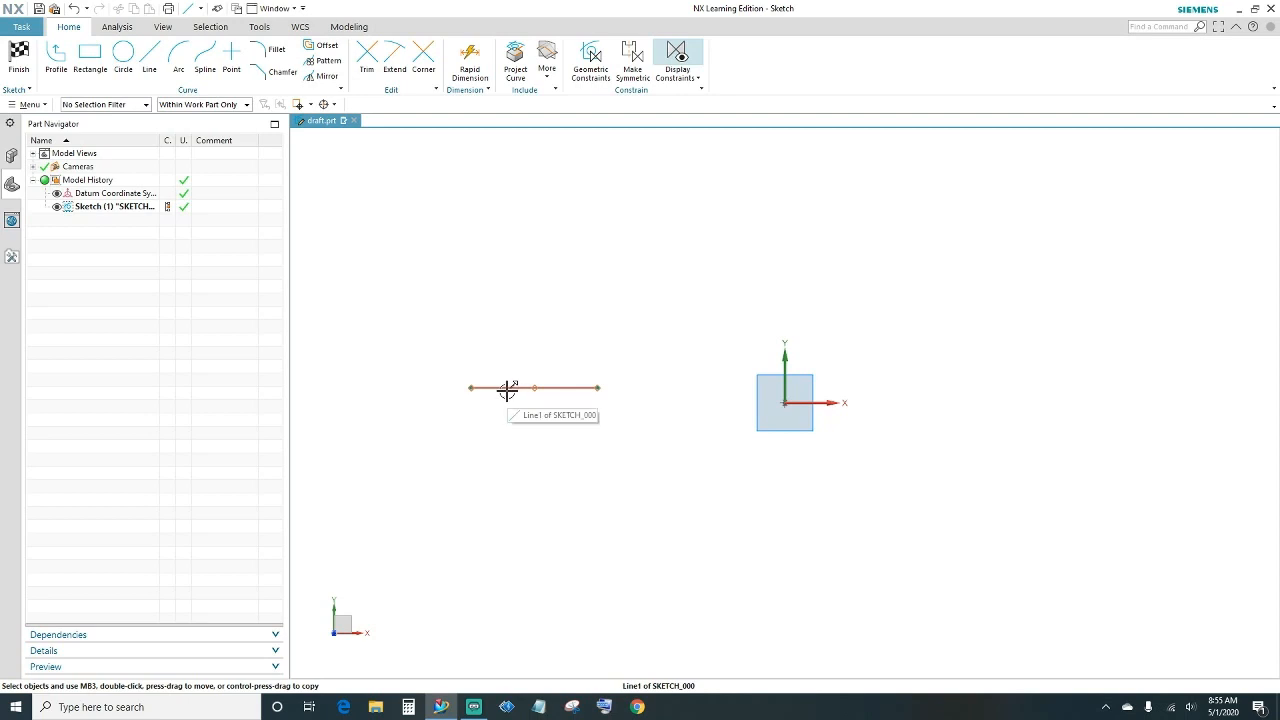
- Constrain the sketched line to be horizontal and dimension its length to 65 mm
click(507, 389)
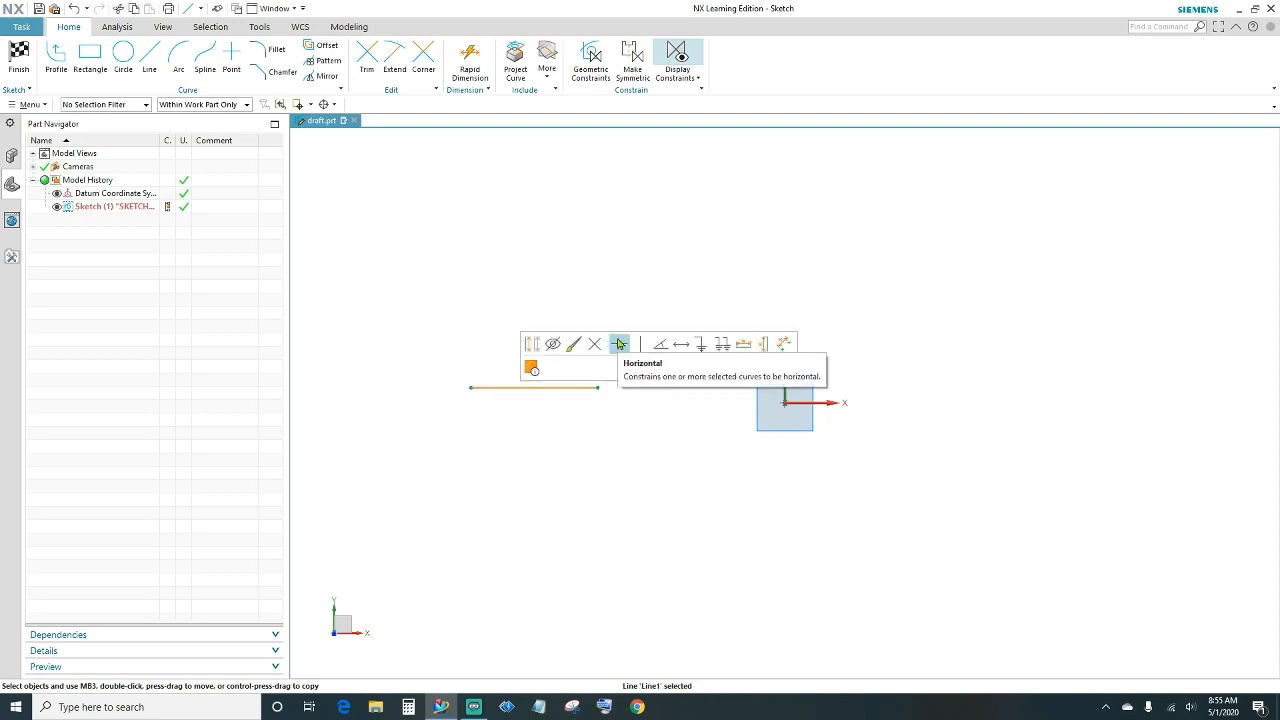
click(619, 344)
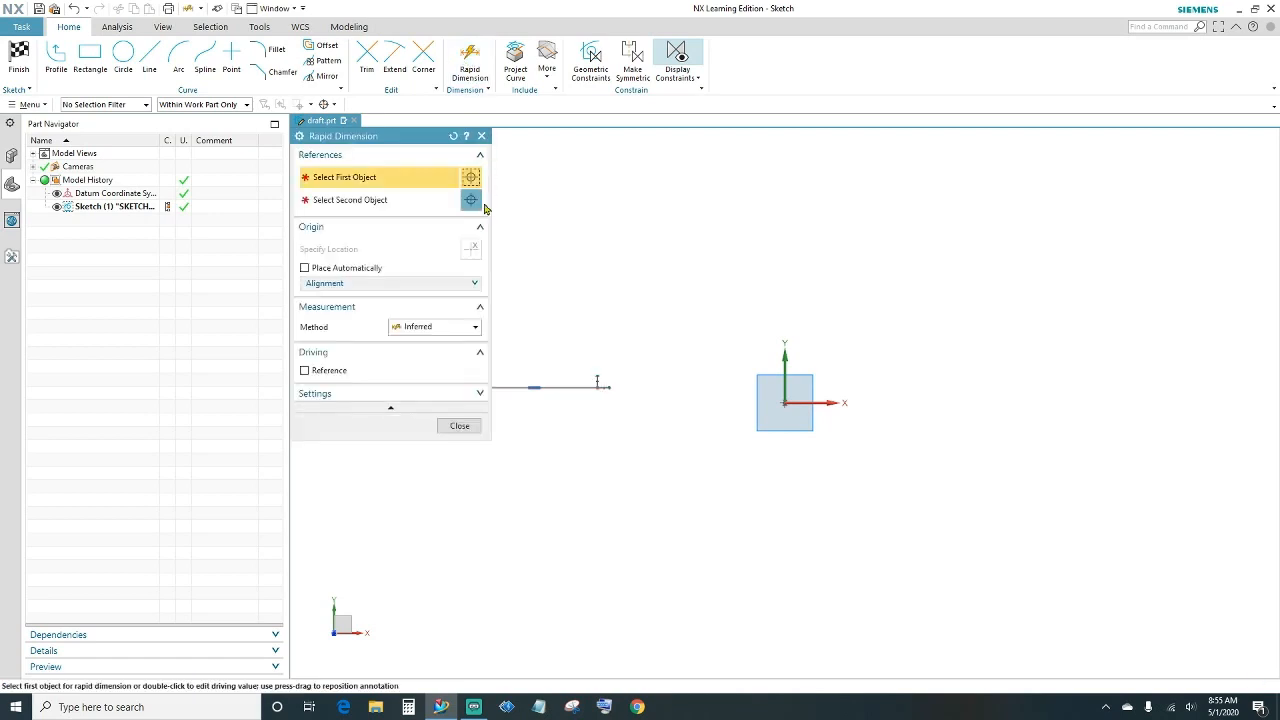
drag(420, 140, 1210, 155)
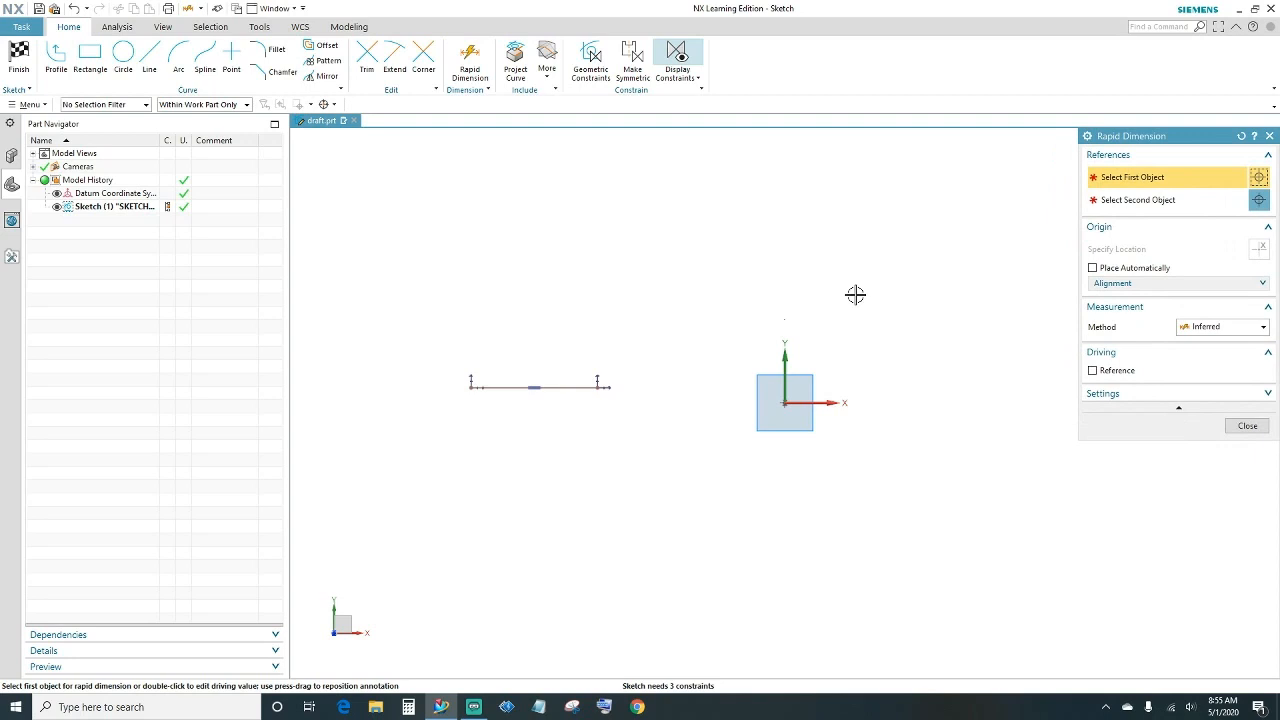
click(577, 390)
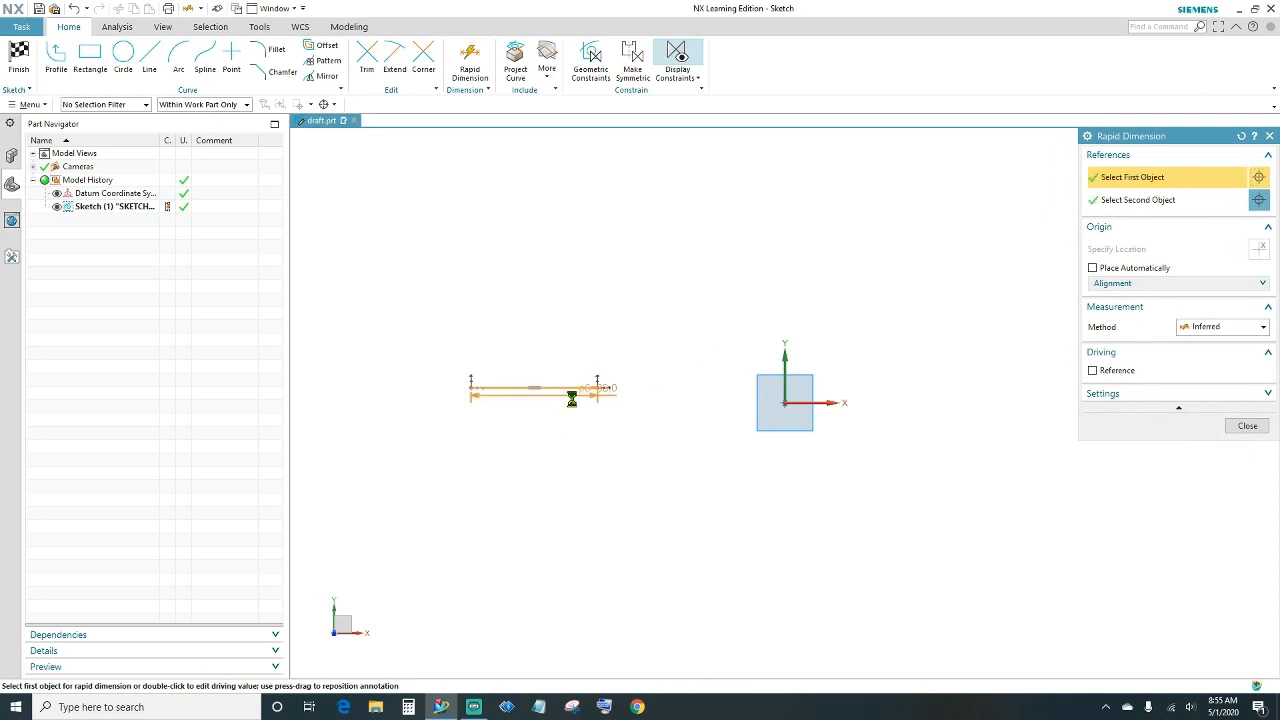
click(546, 444)
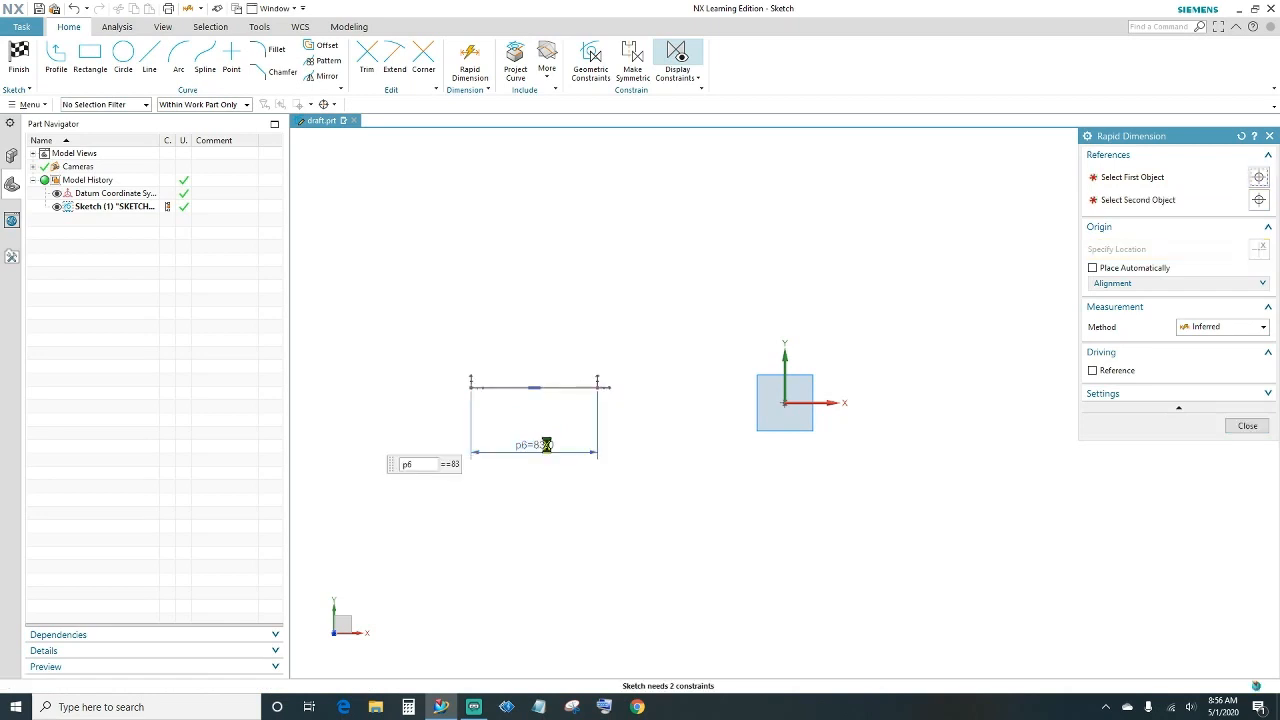
text(65)
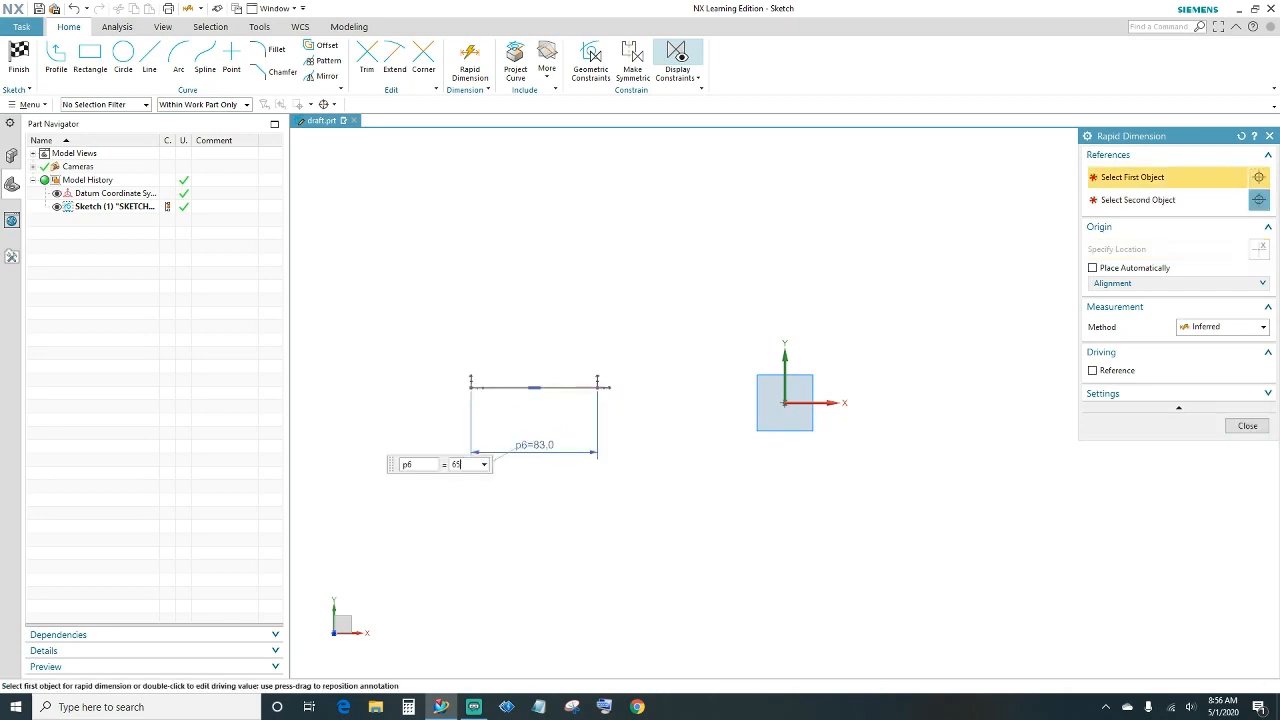
key(Return)
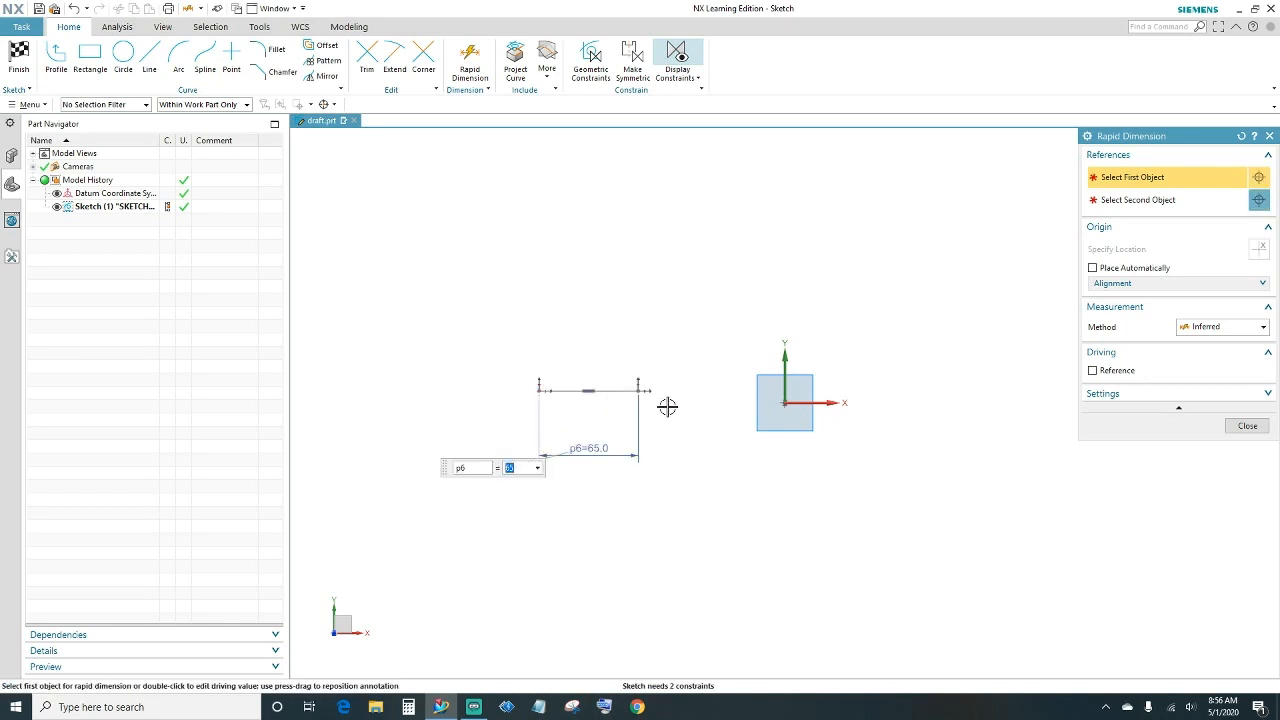
- Dimension the line's vertical distance from the sketch's horizontal axis and set it to 0 mm
scroll(667, 400, up, 3)
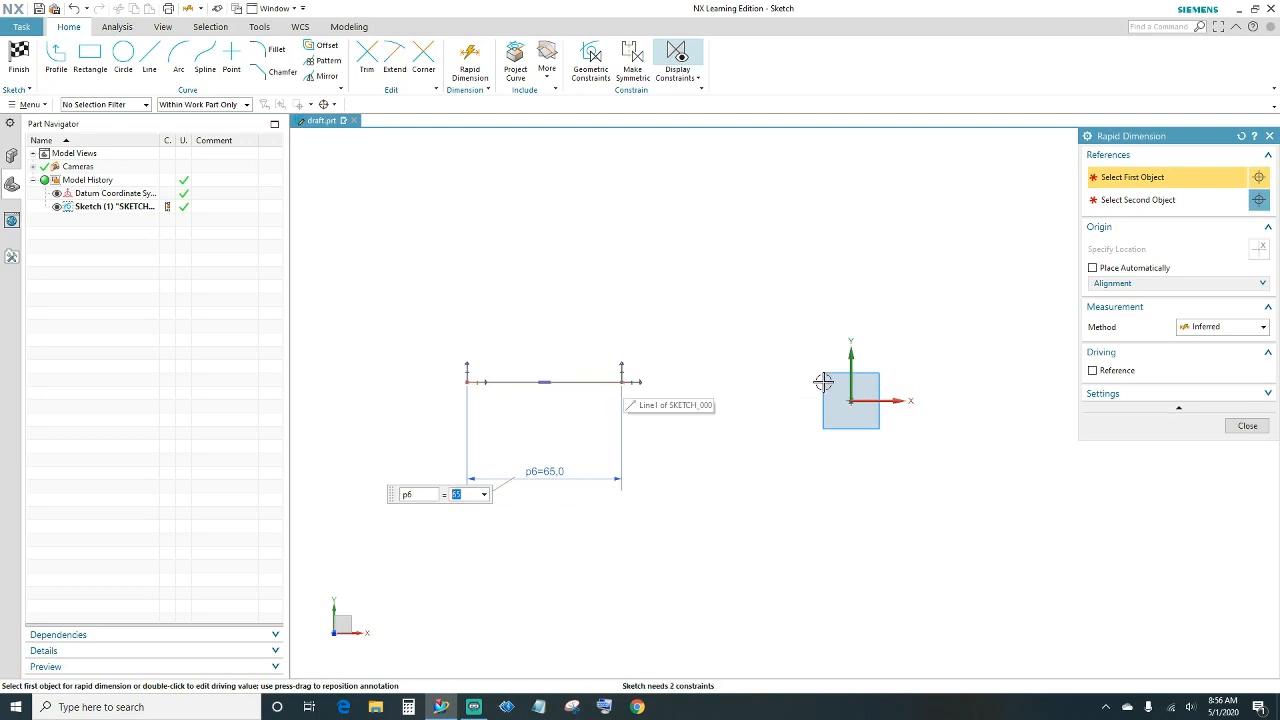
click(621, 382)
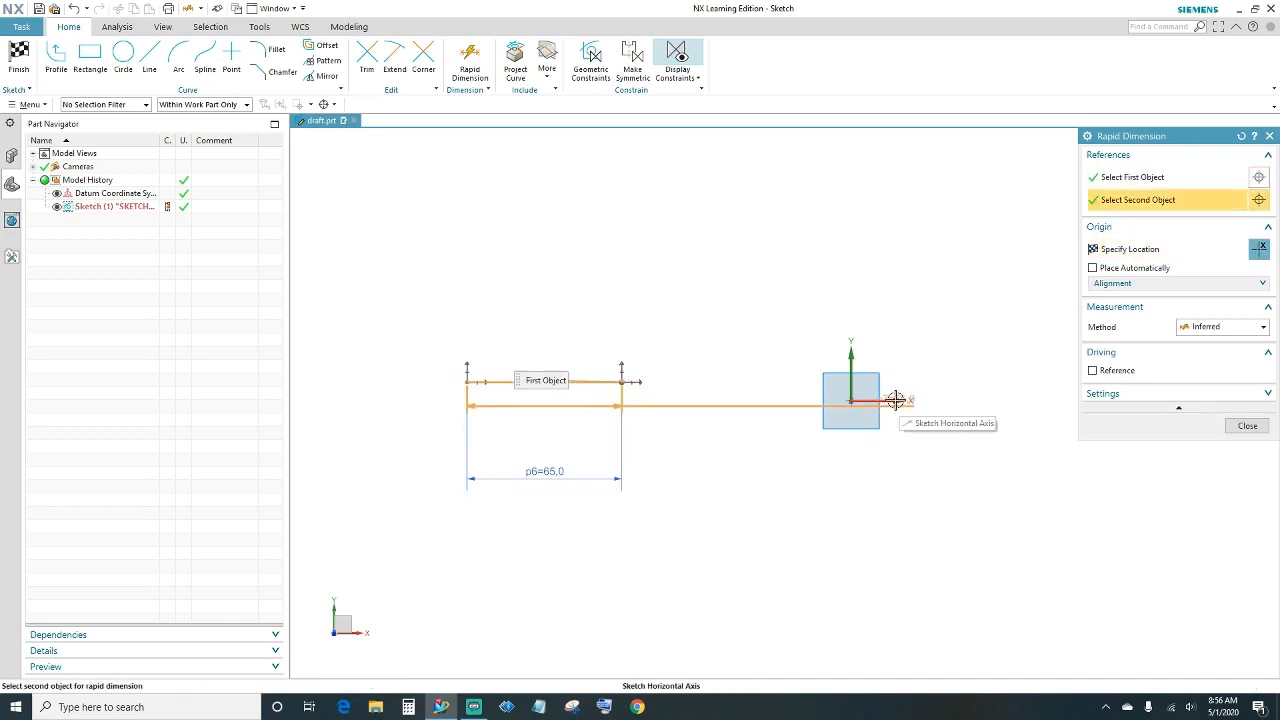
click(896, 400)
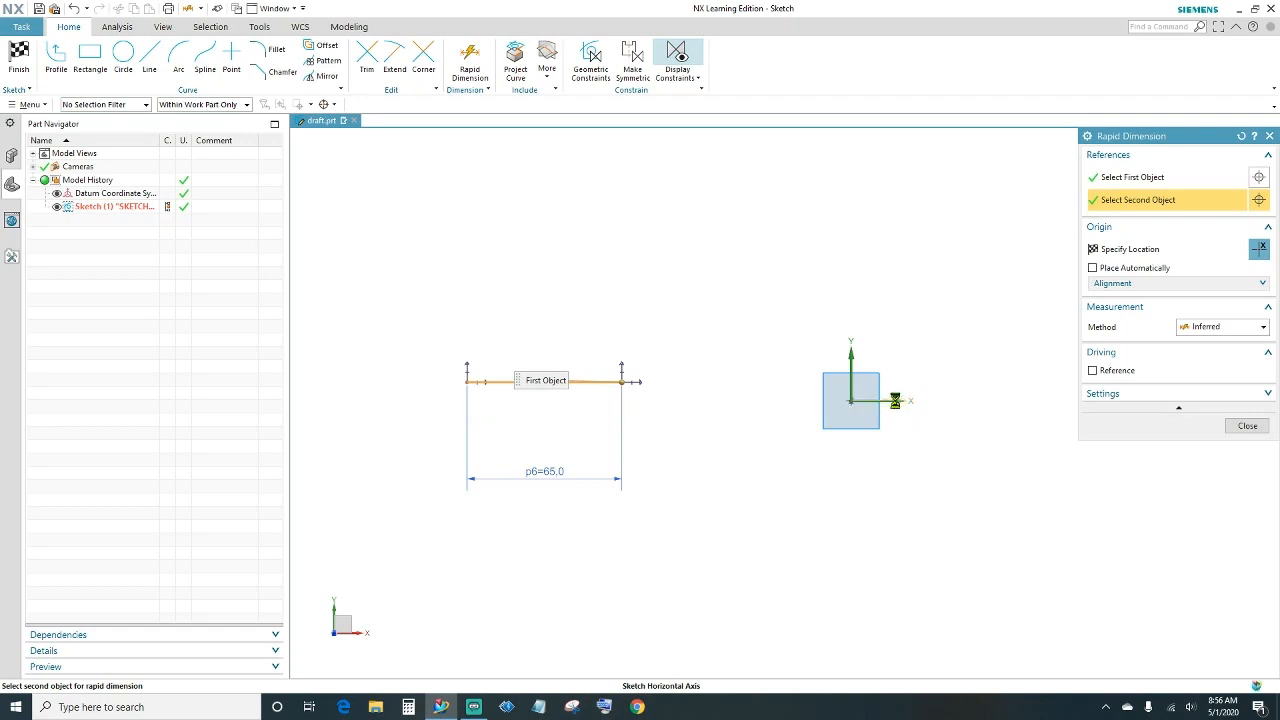
click(801, 448)
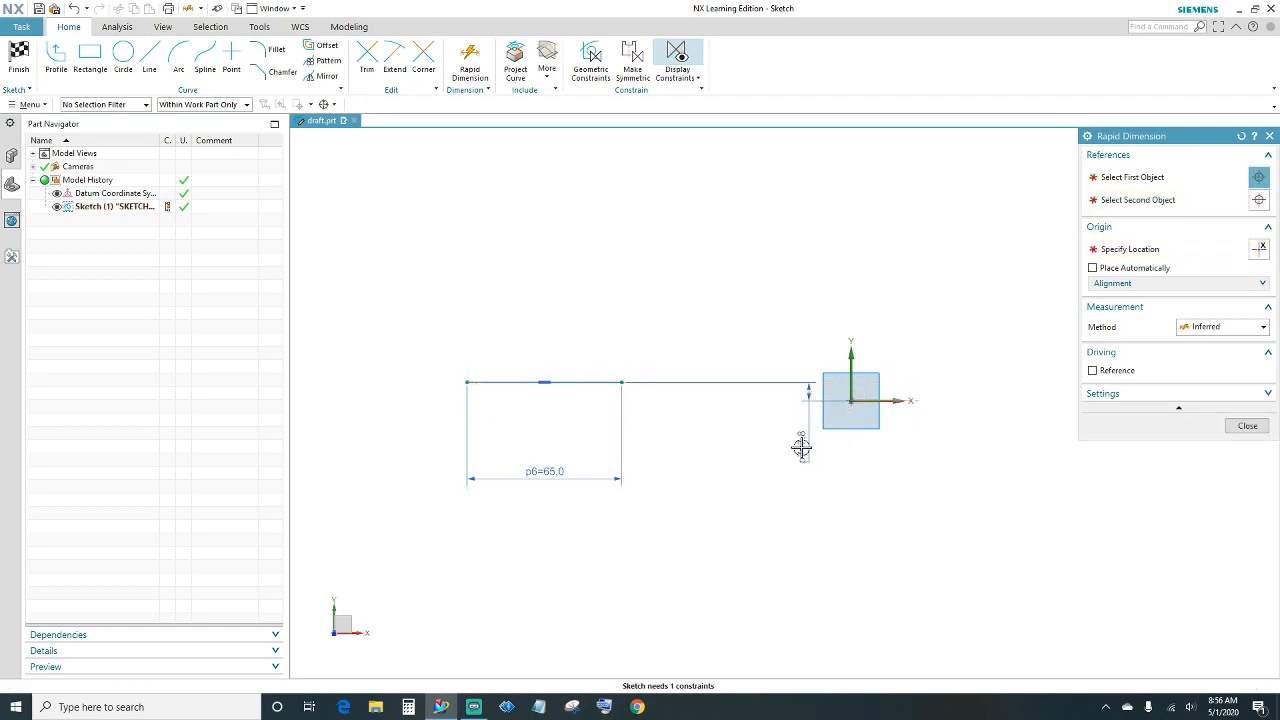
text(0)
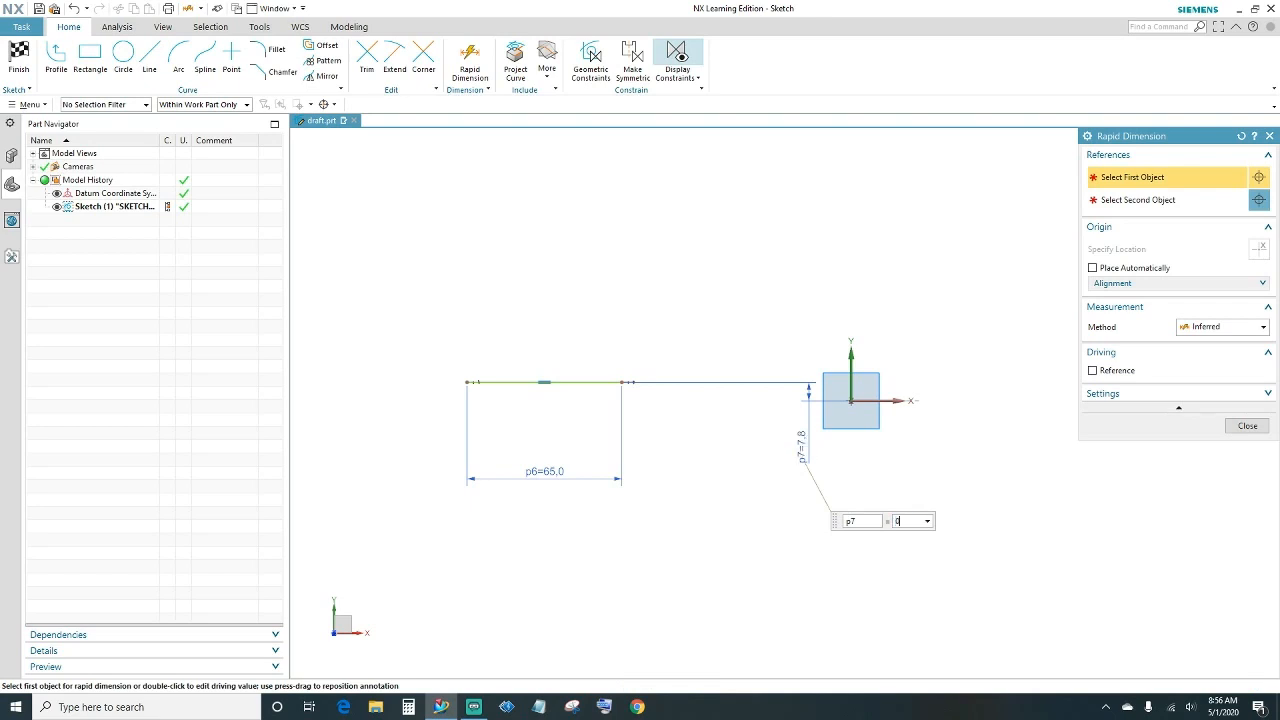
key(Return)
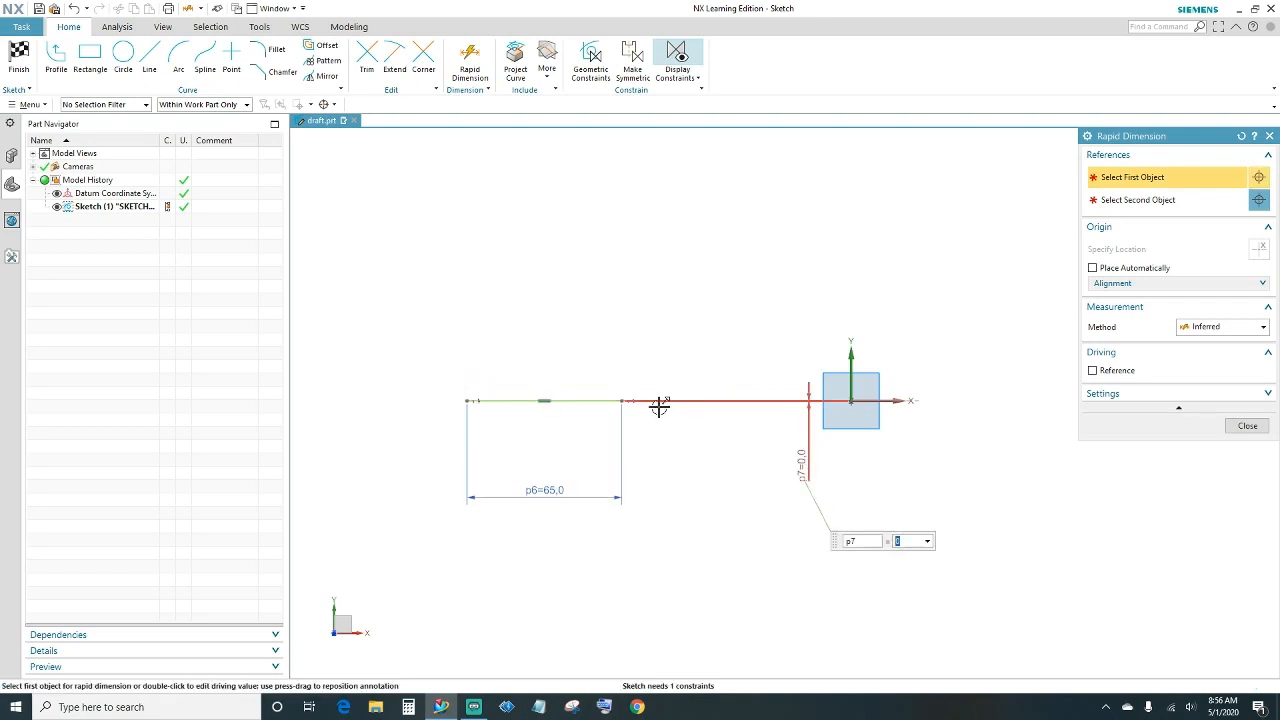
- Dimension the horizontal distance from the line's endpoint nearest the origin to the vertical axis as 100 mm
click(623, 399)
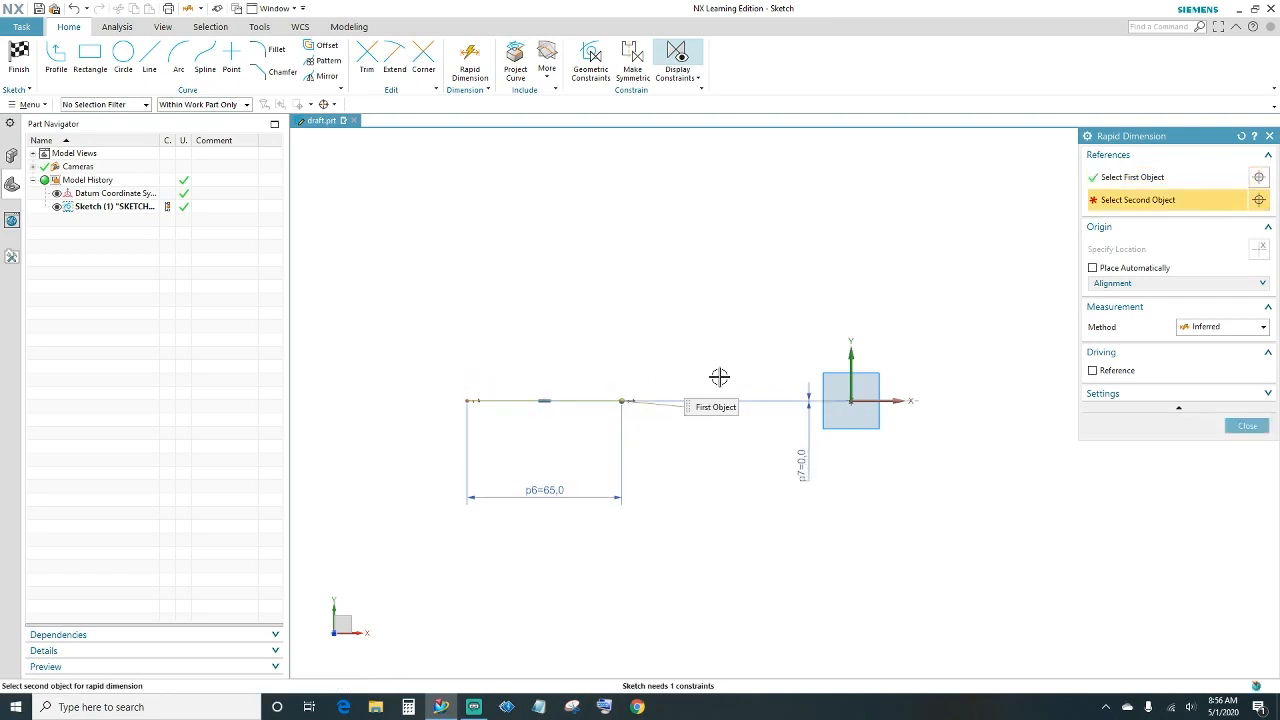
click(850, 352)
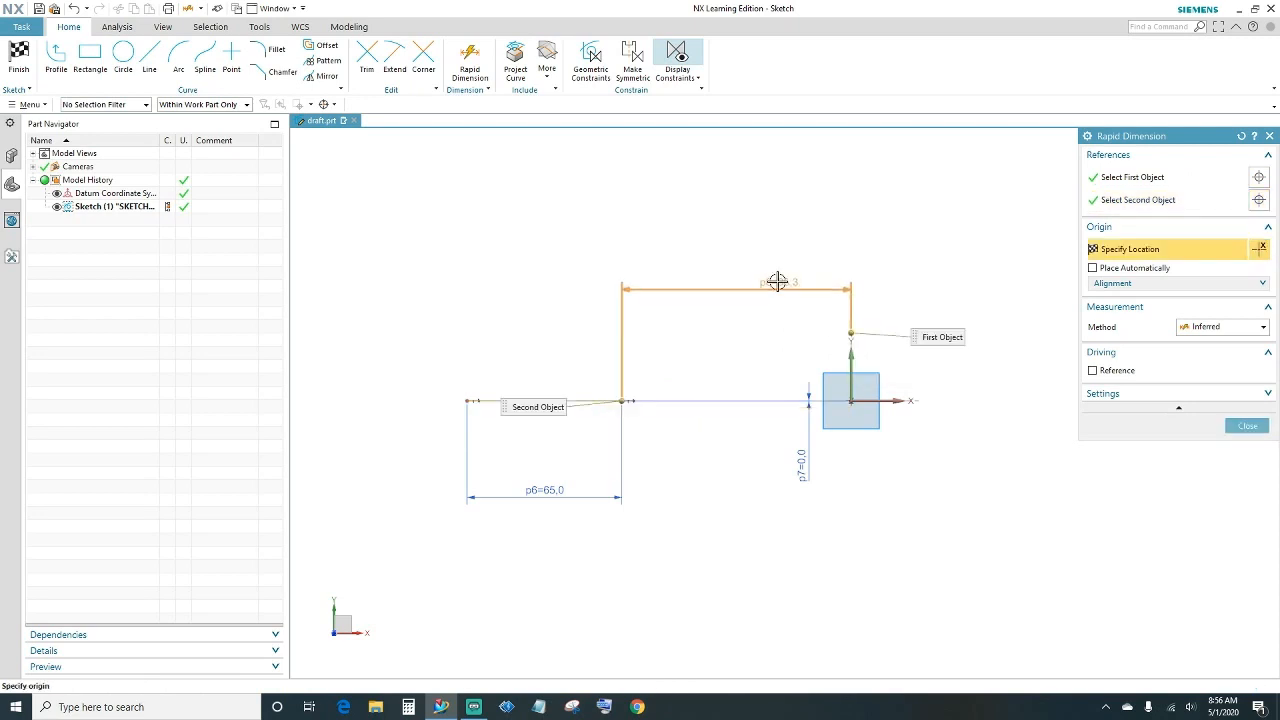
click(777, 281)
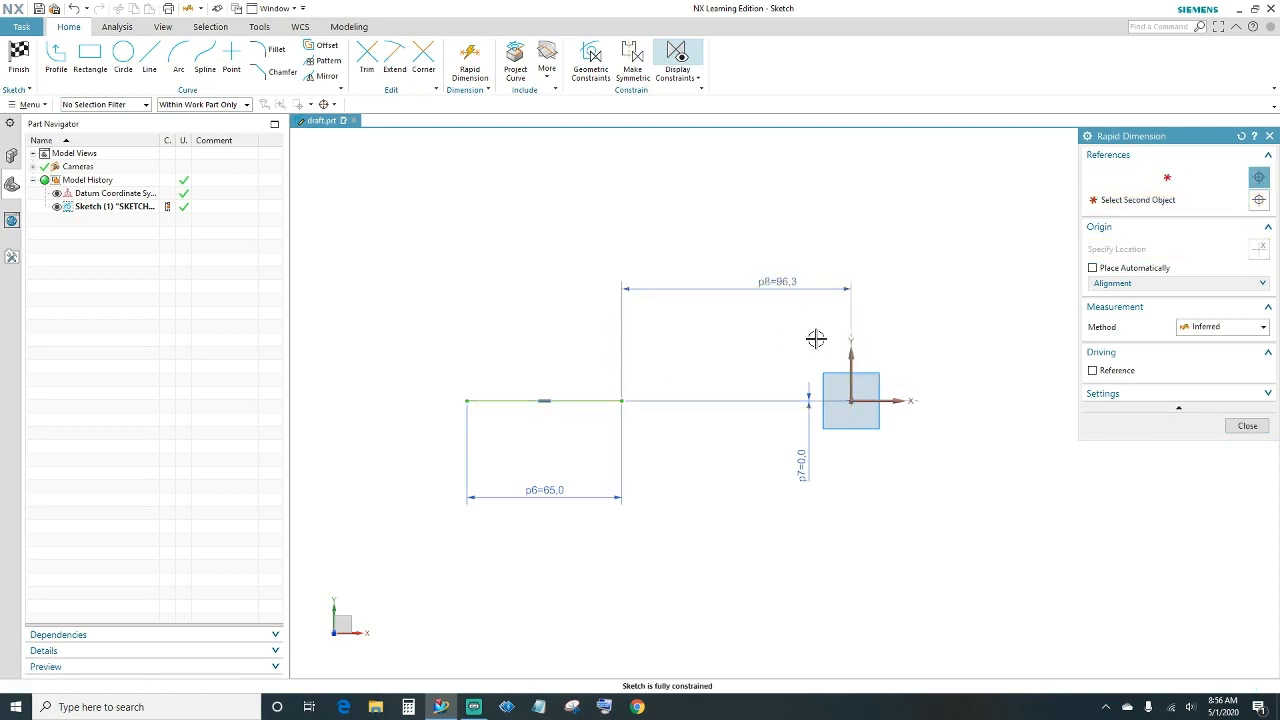
text(100)
key(Return)
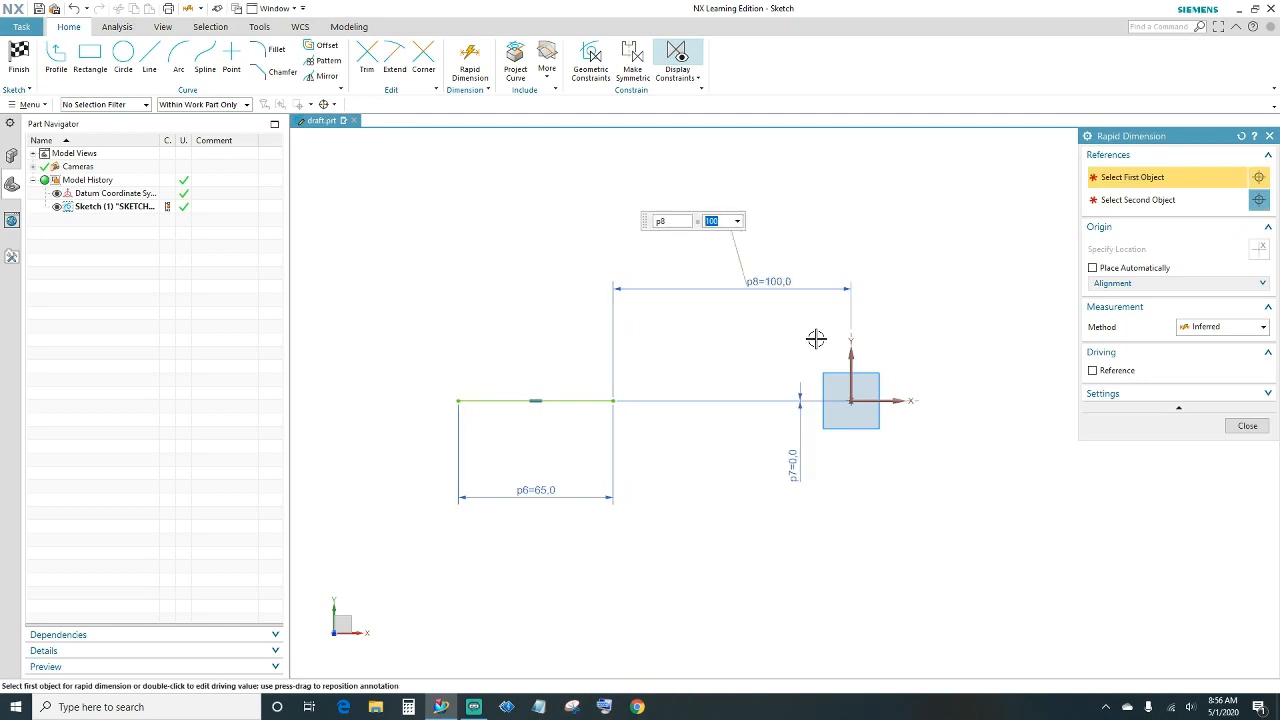
click(1247, 426)
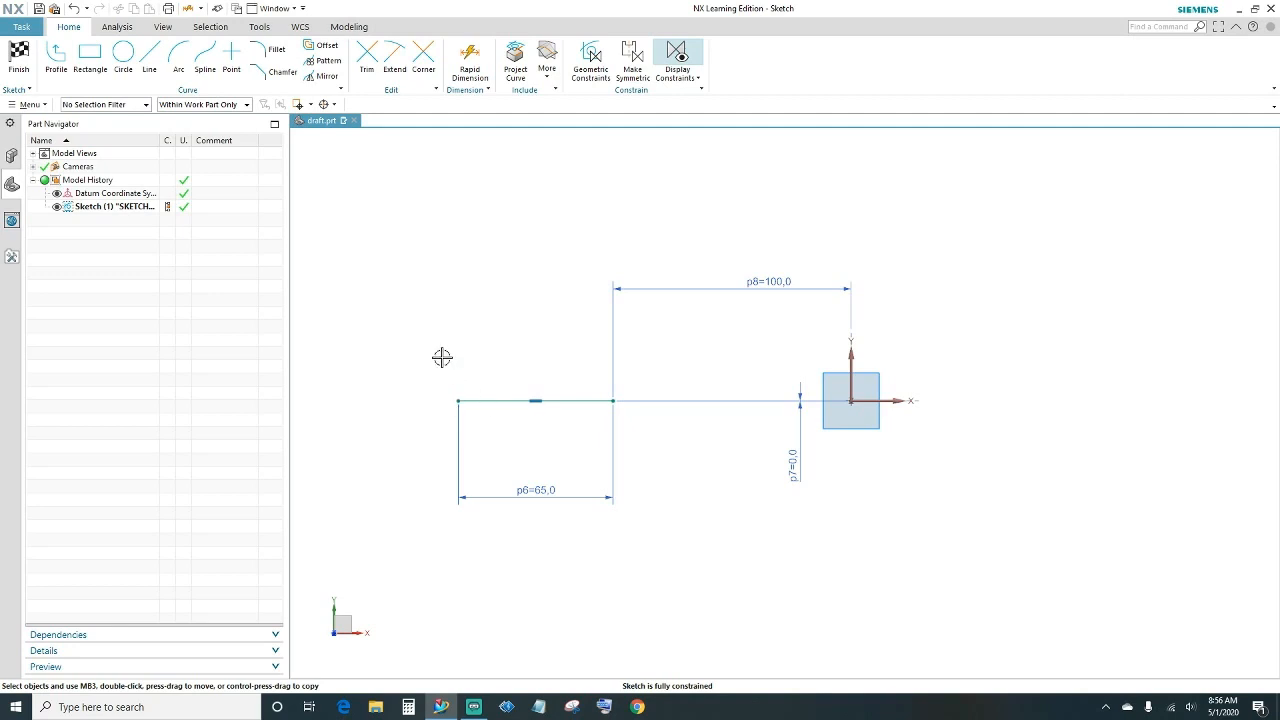
- Draw a line about 51 mm long going up beside the horizontal line's far end and constrain it to be vertical
click(147, 60)
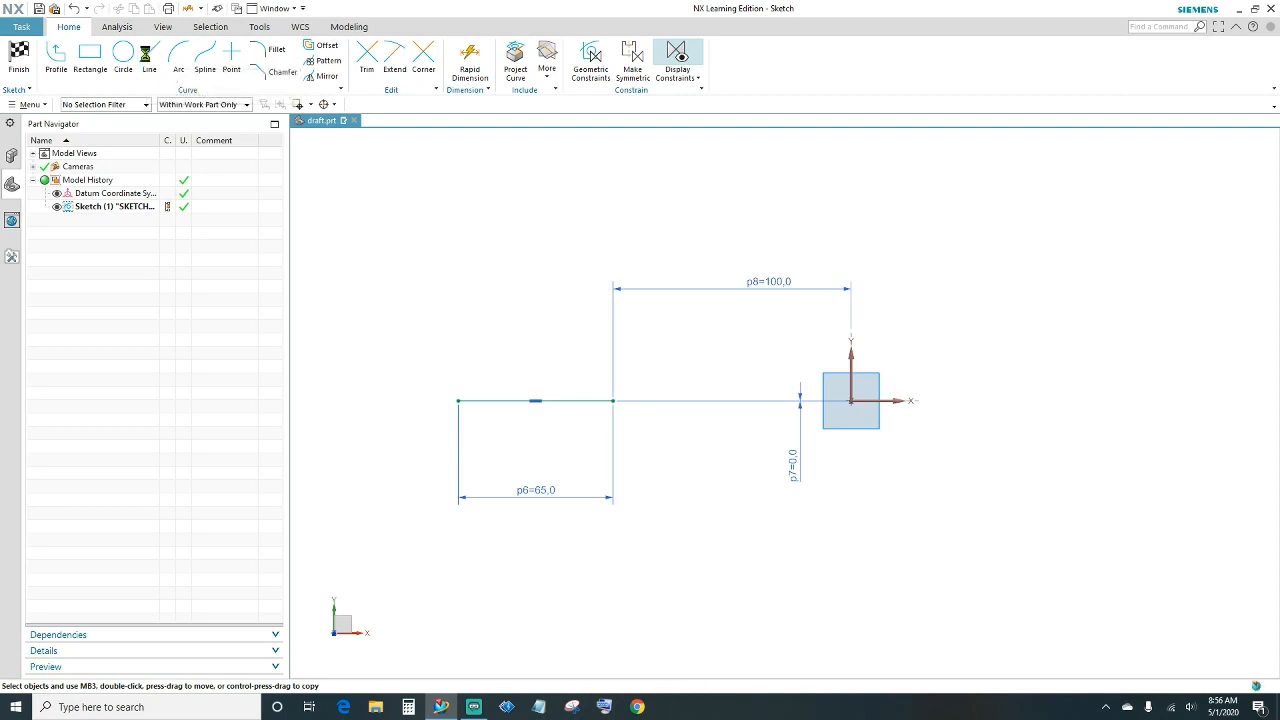
click(420, 396)
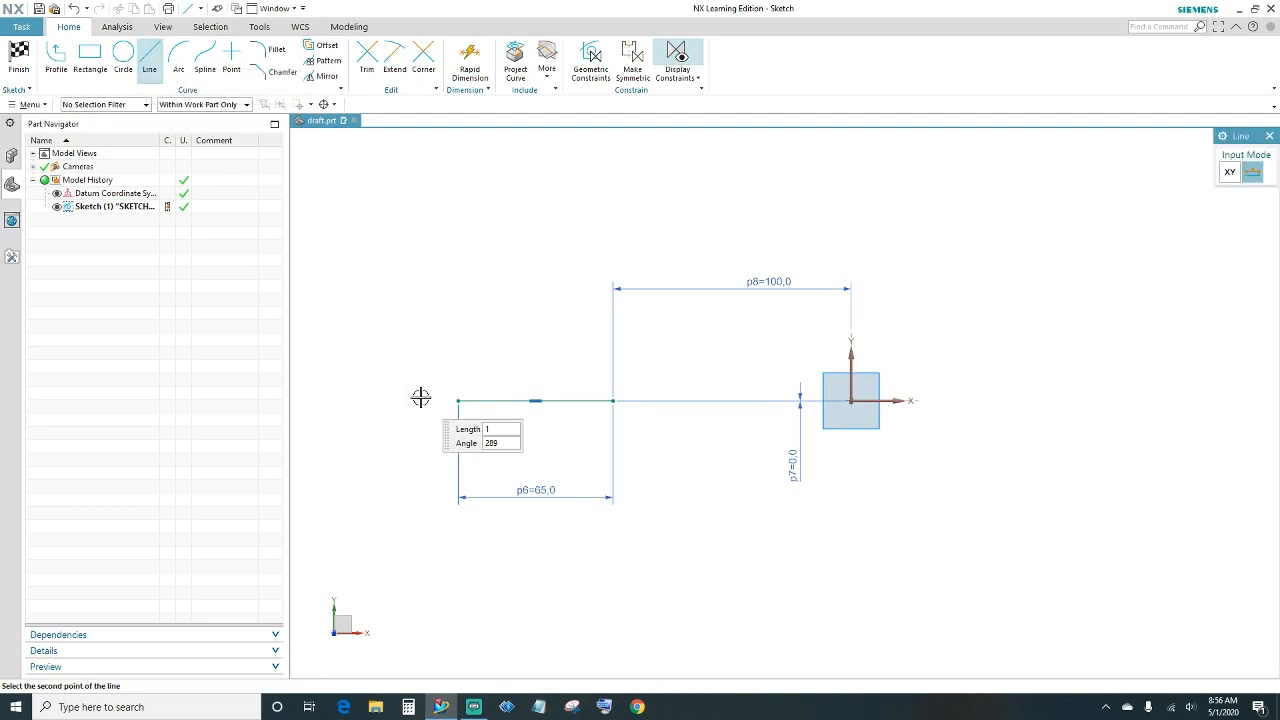
click(421, 280)
key(Escape)
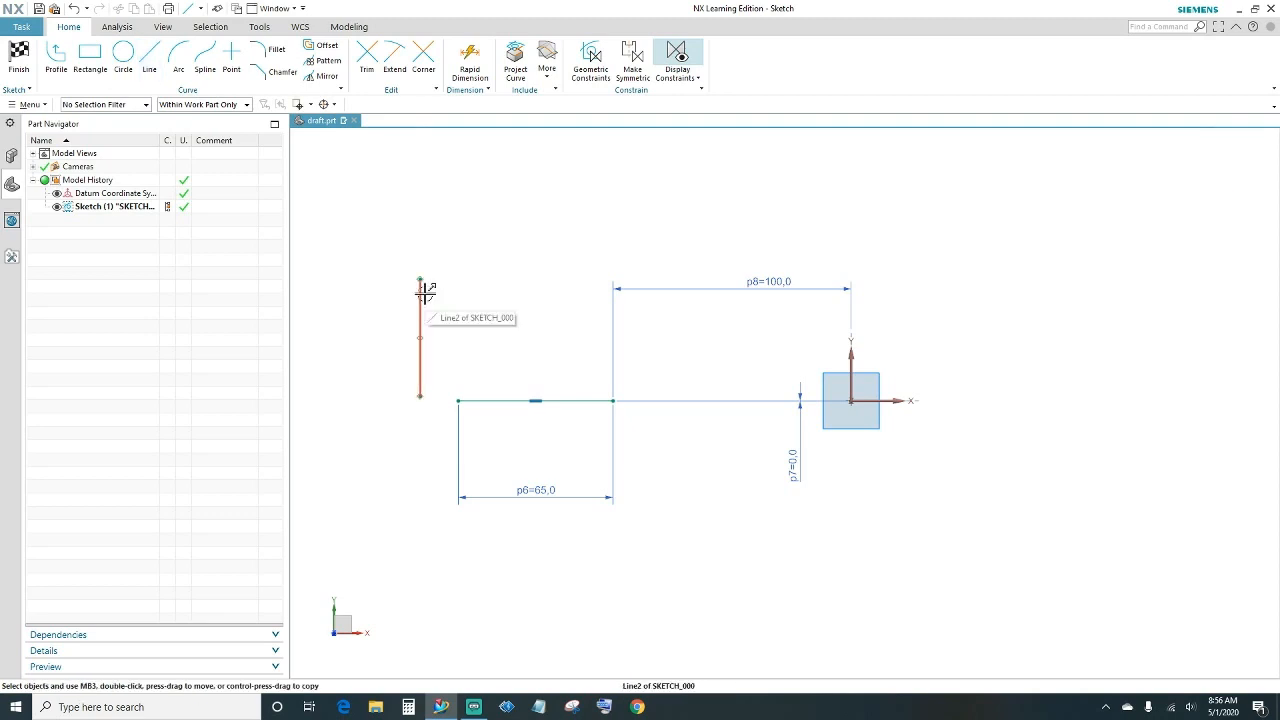
click(425, 290)
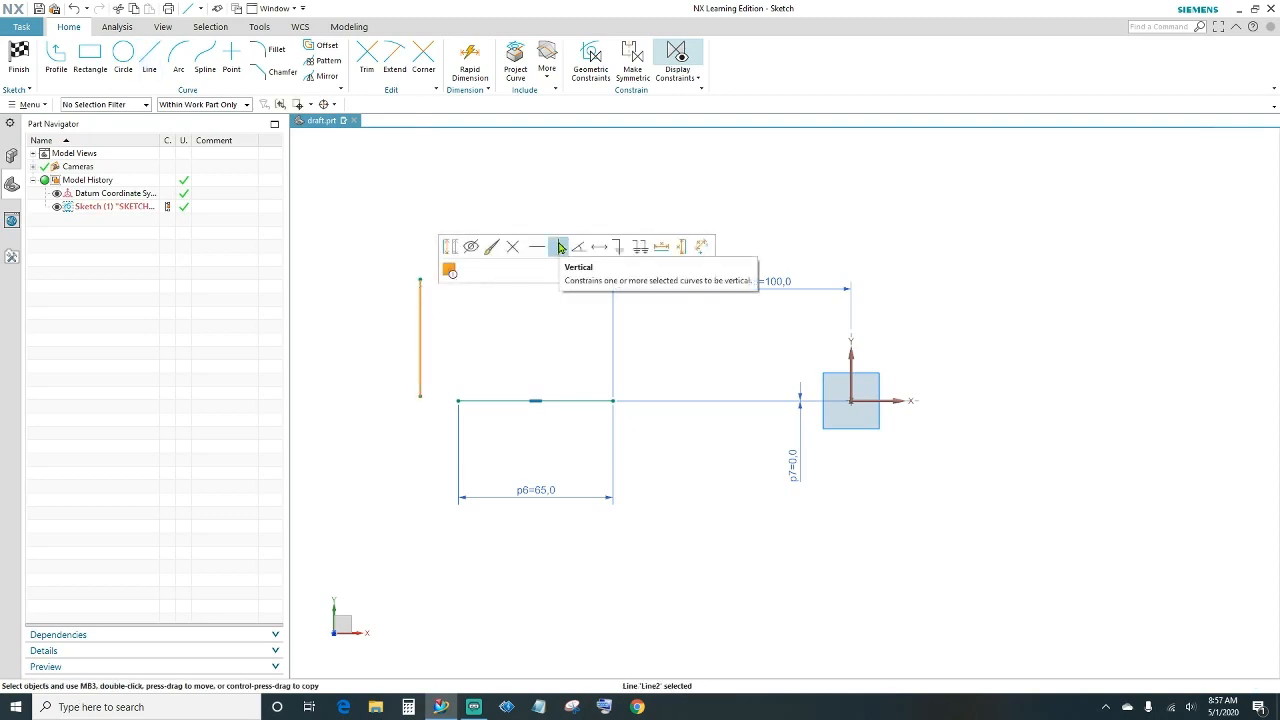
click(560, 247)
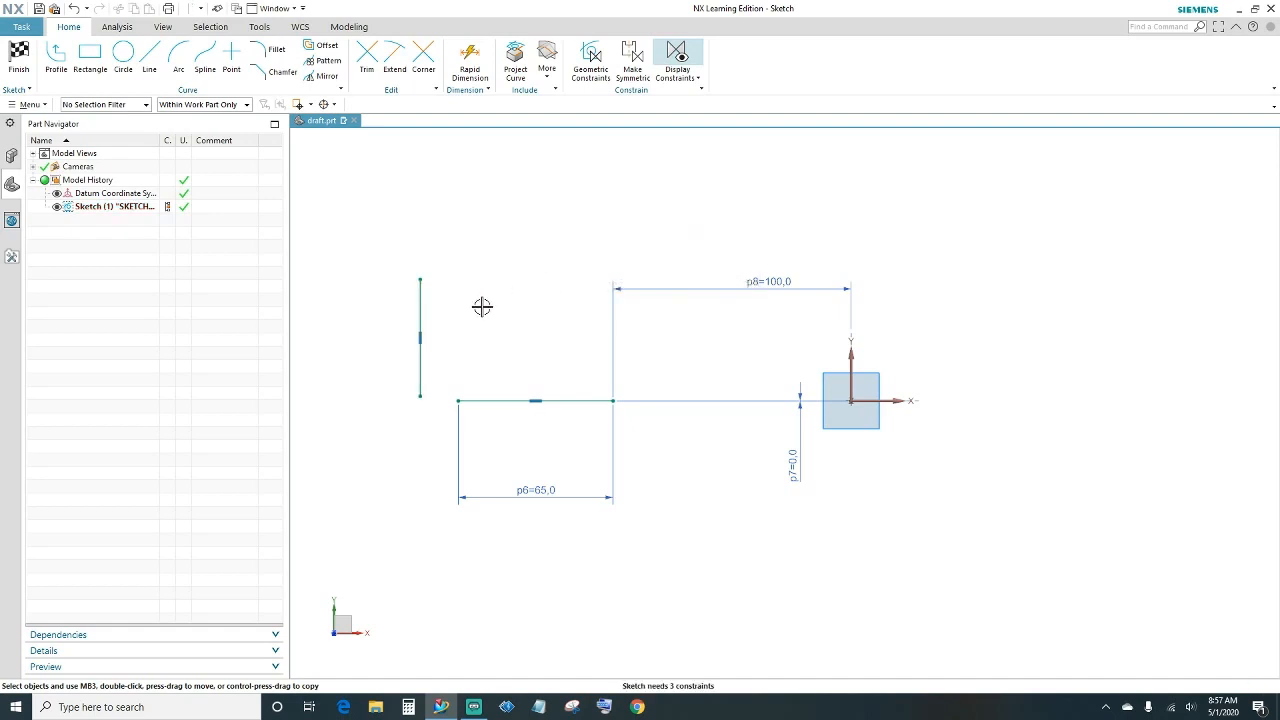
- Make the vertical line's lower endpoint coincident with the horizontal line's endpoint farthest from the origin
click(420, 397)
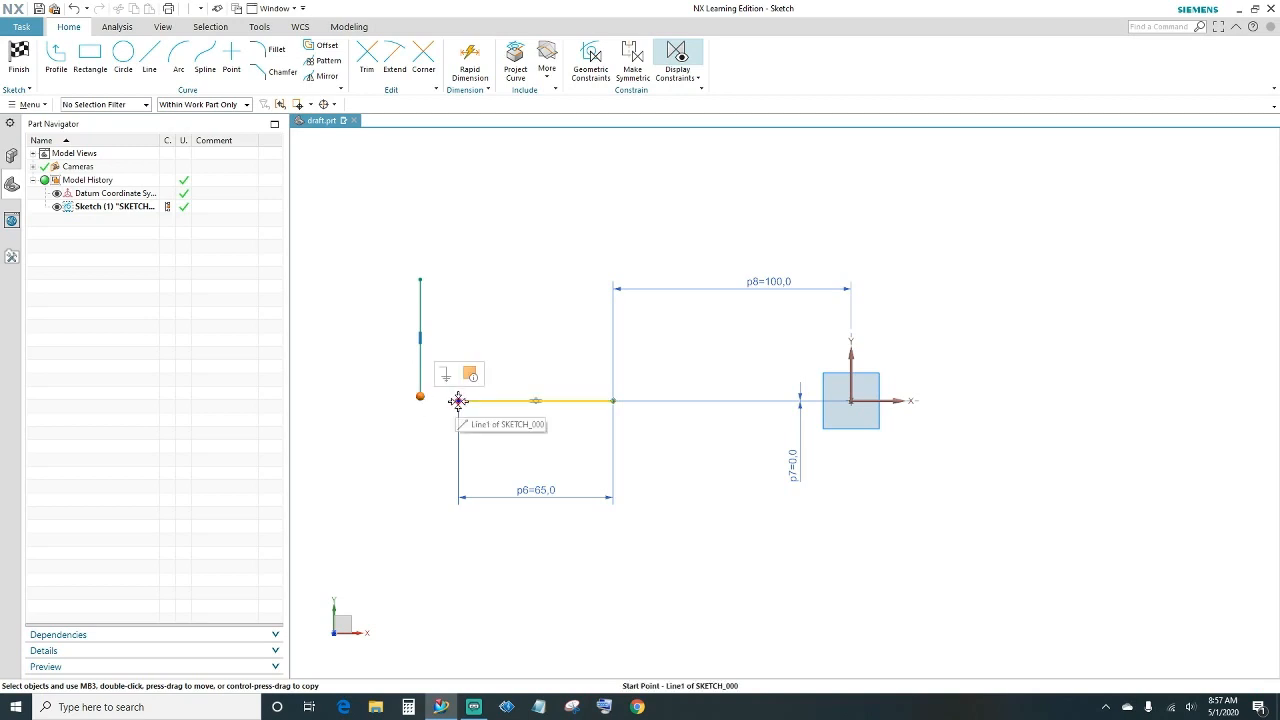
click(458, 401)
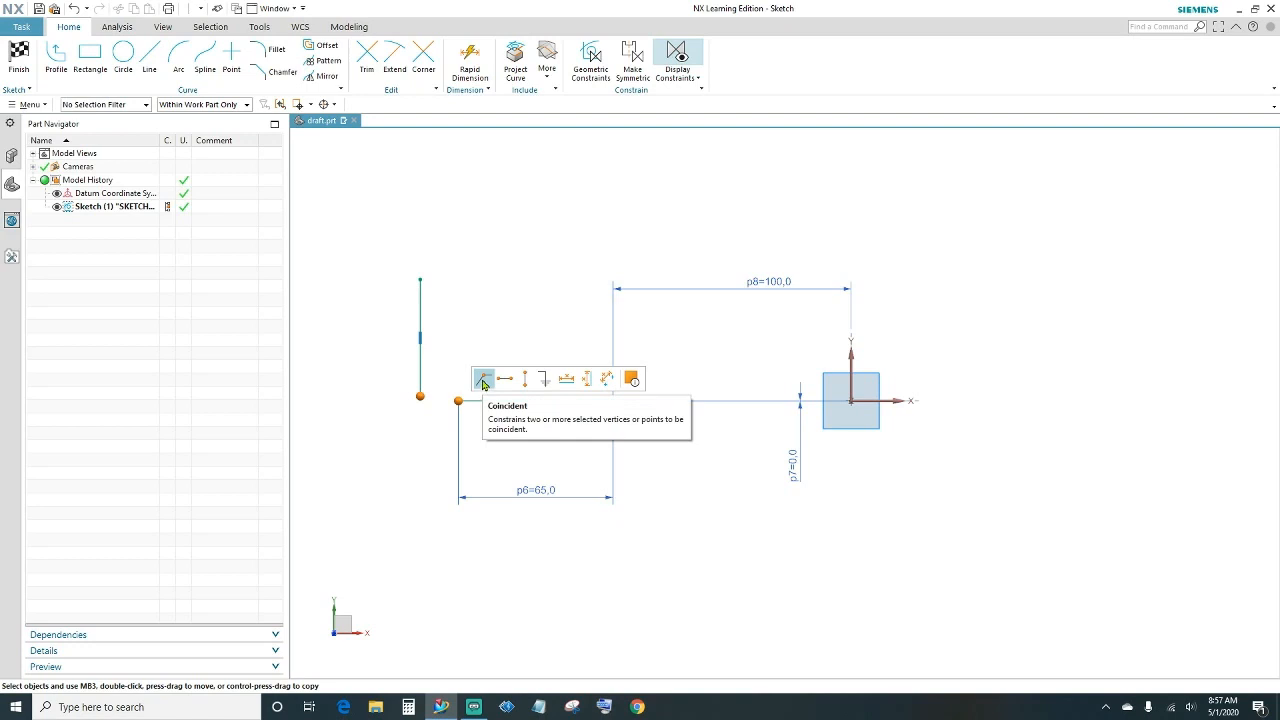
click(483, 381)
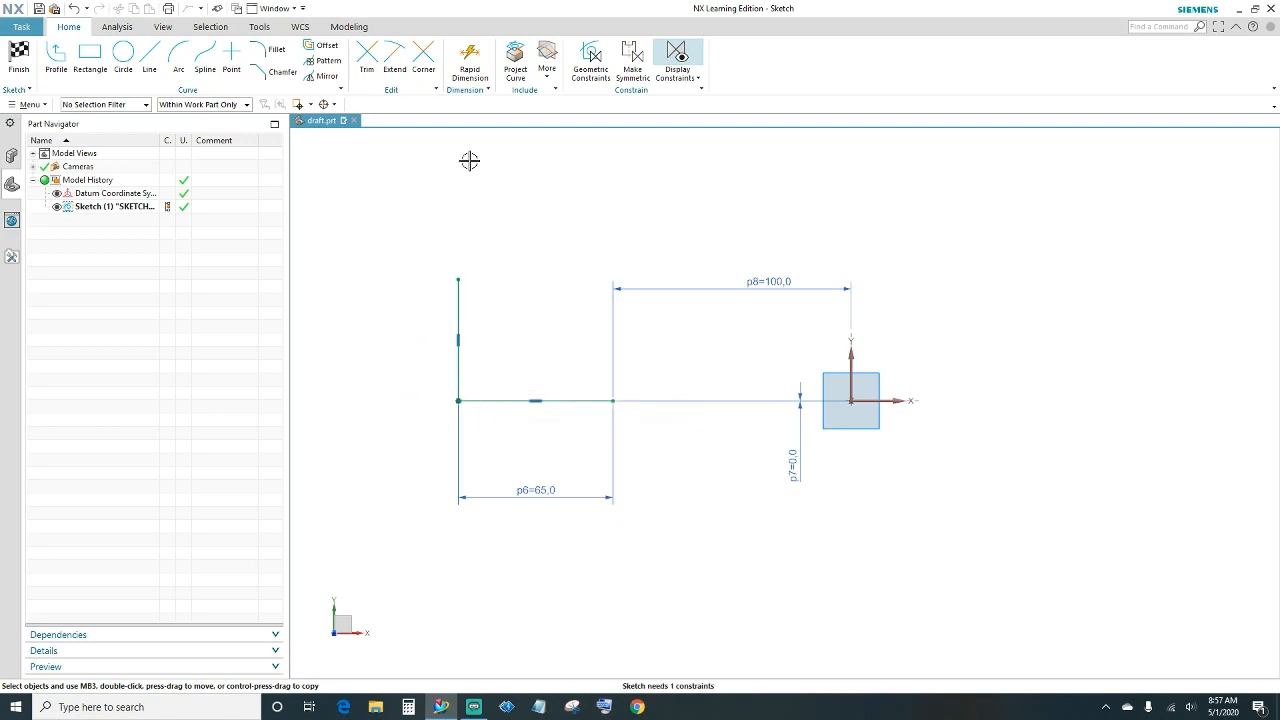
- Dimension the vertical line's length and set it to 45 mm
click(471, 64)
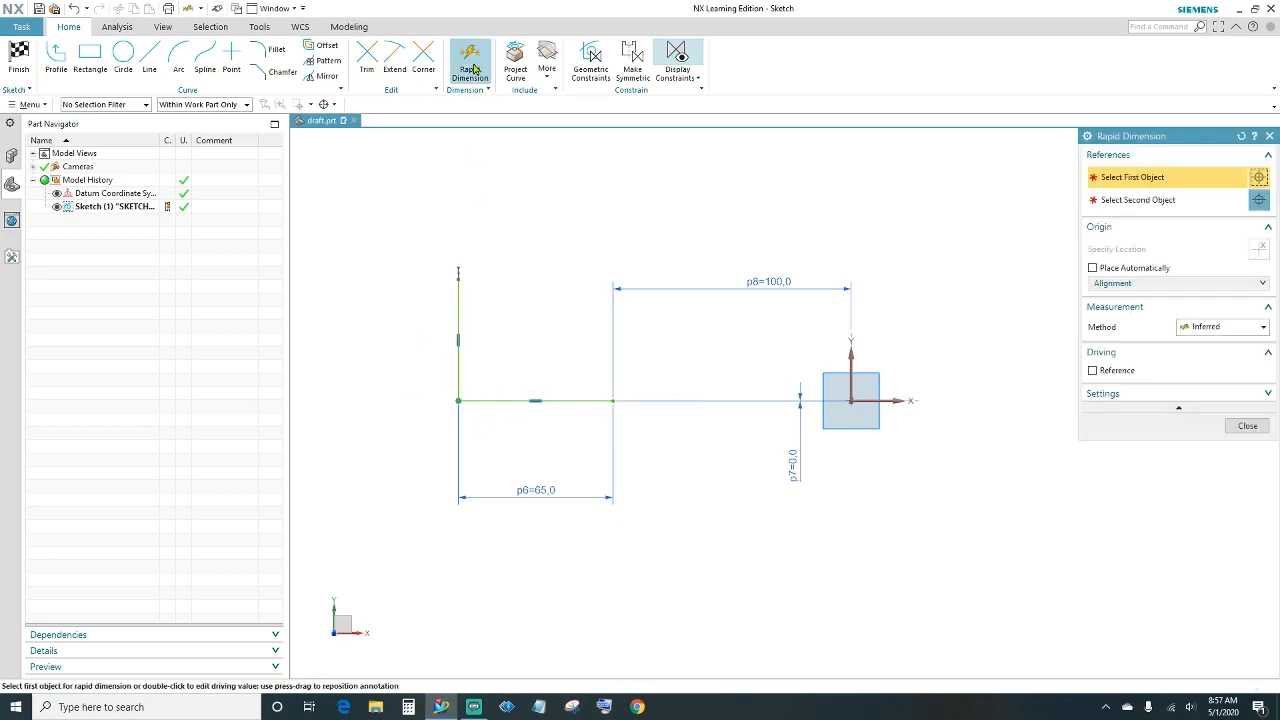
click(458, 300)
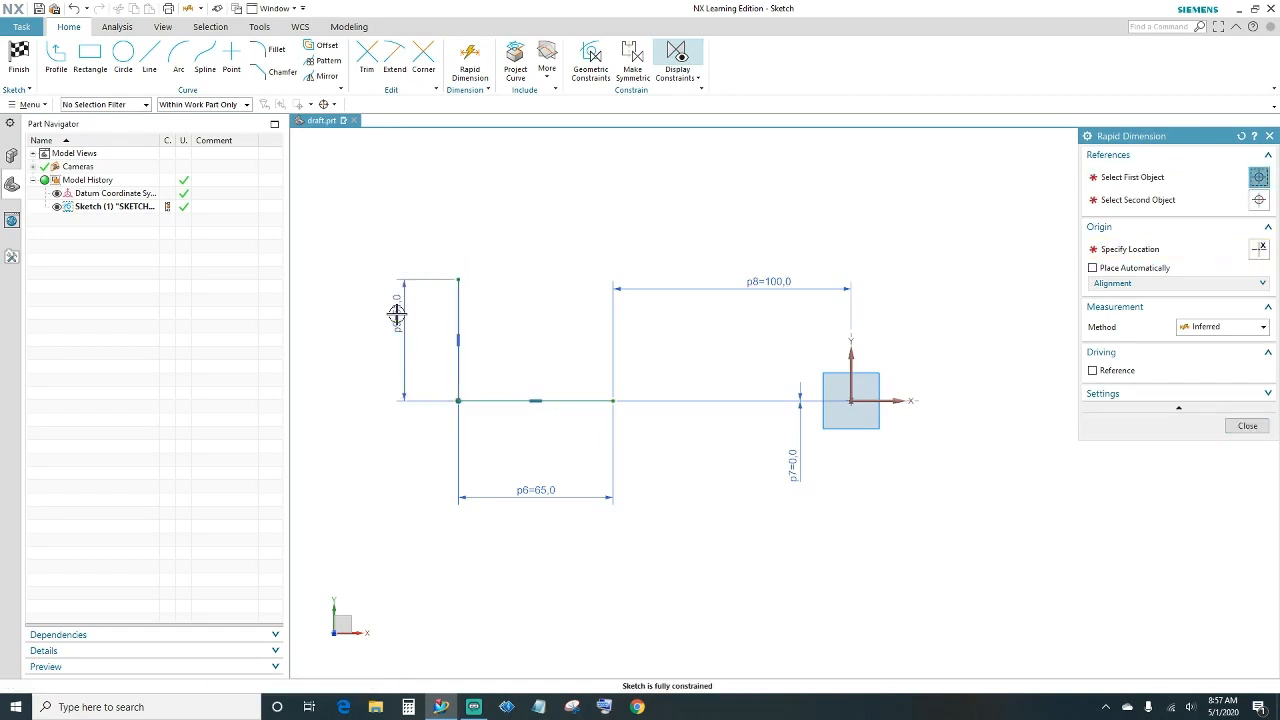
double_click(397, 314)
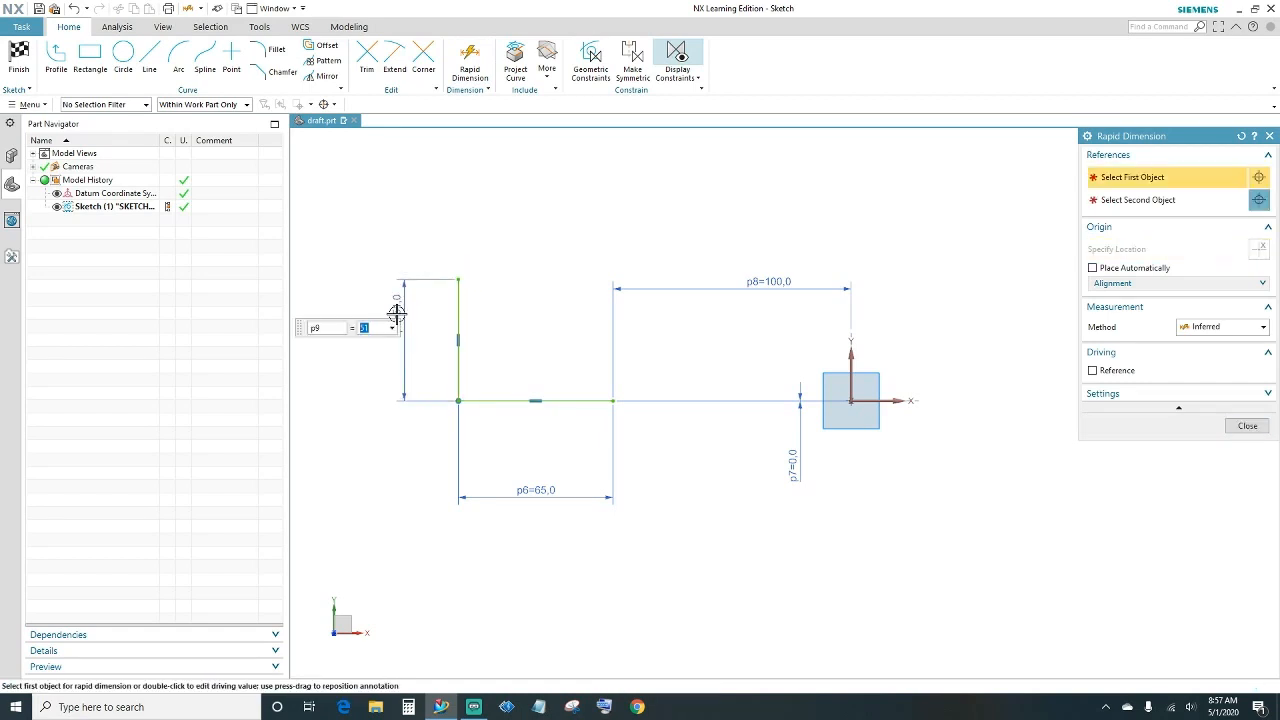
text(45)
key(Return)
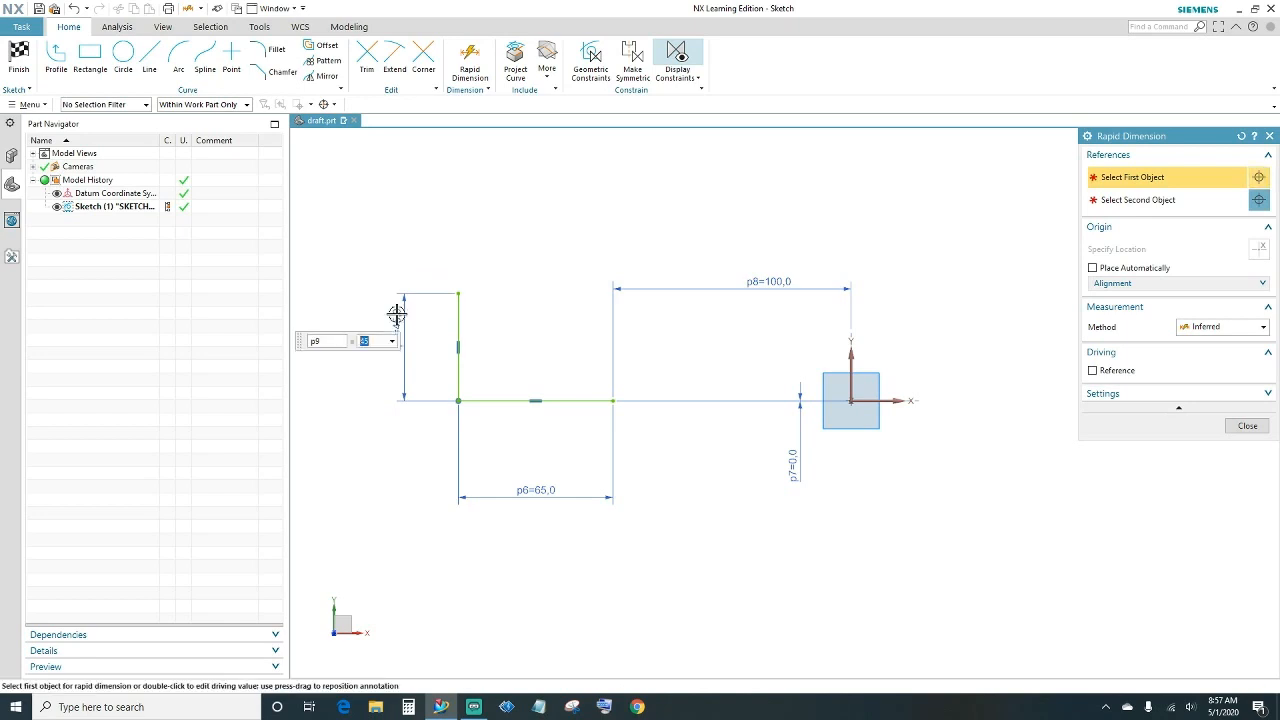
click(1247, 425)
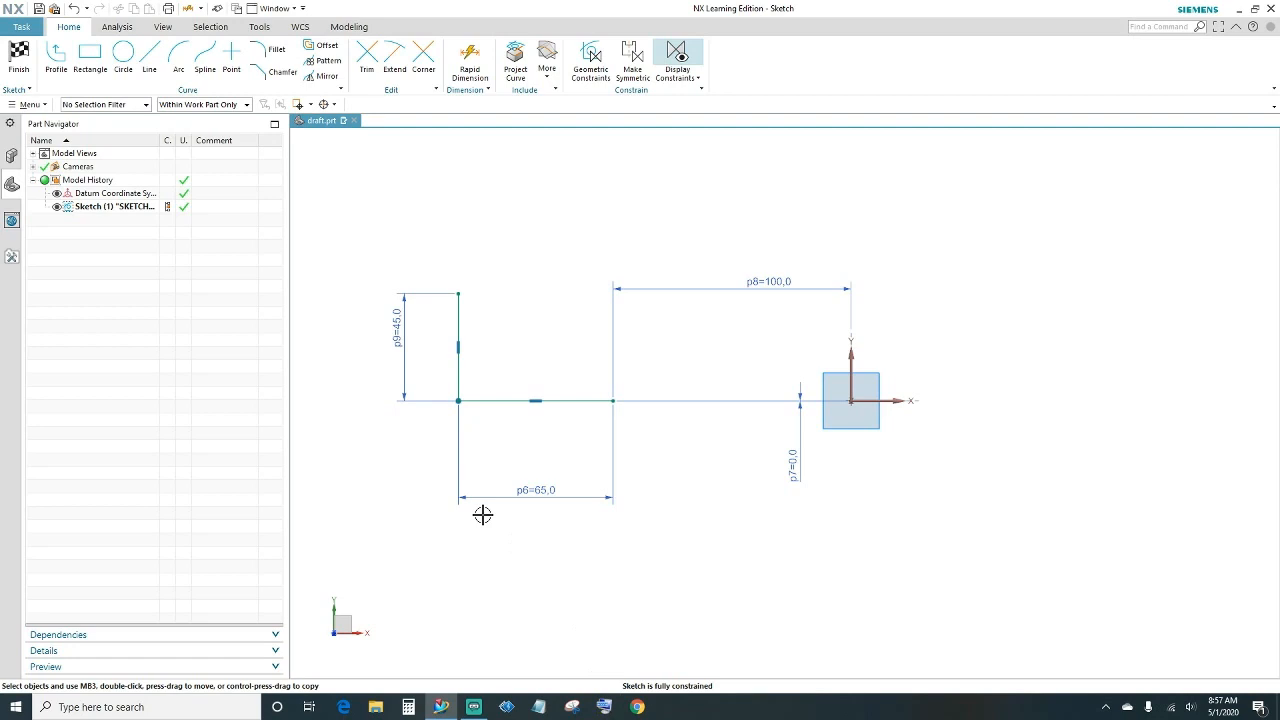
- Draw a short line about 12 mm long above the vertical line's upper end and constrain it to be horizontal
click(151, 64)
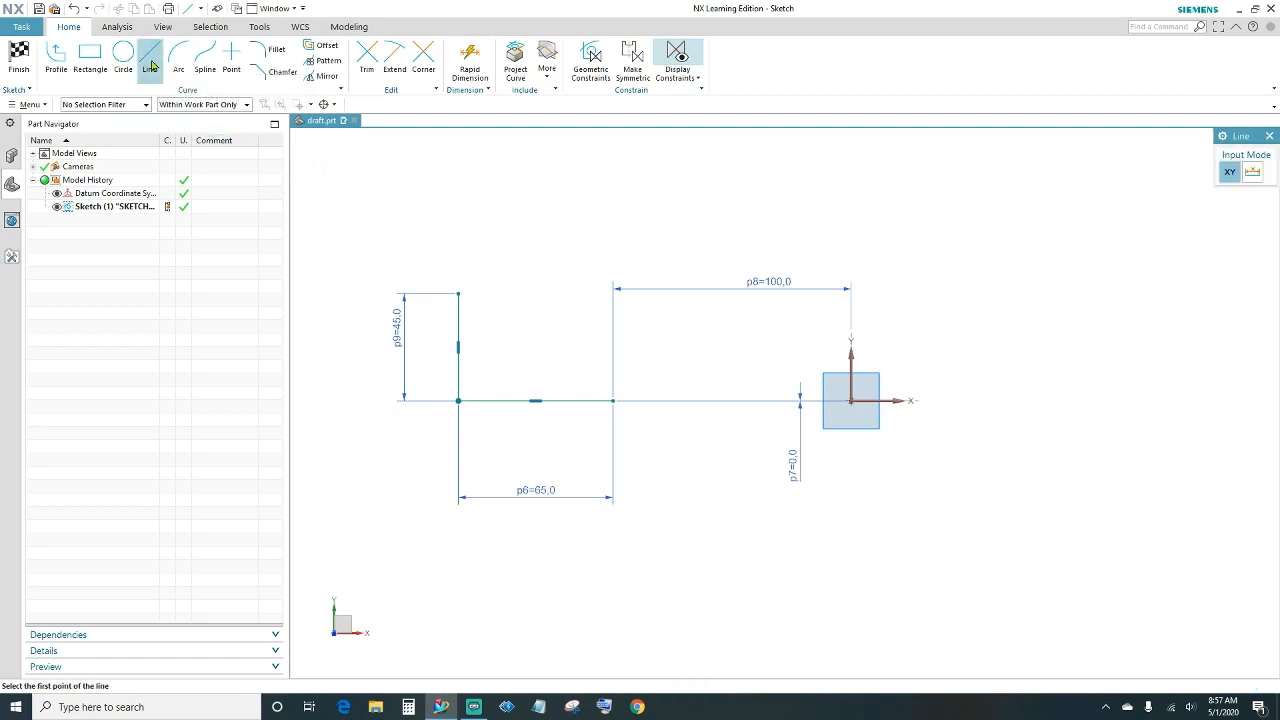
click(455, 256)
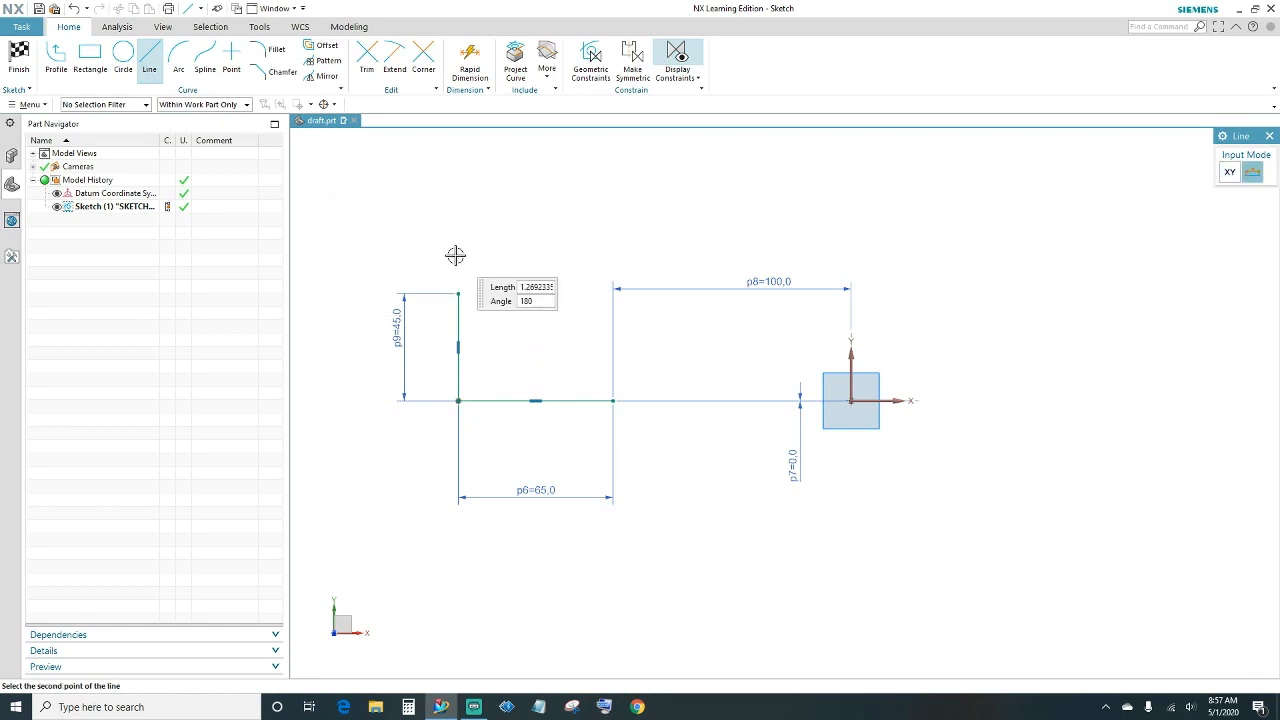
click(488, 258)
key(Escape)
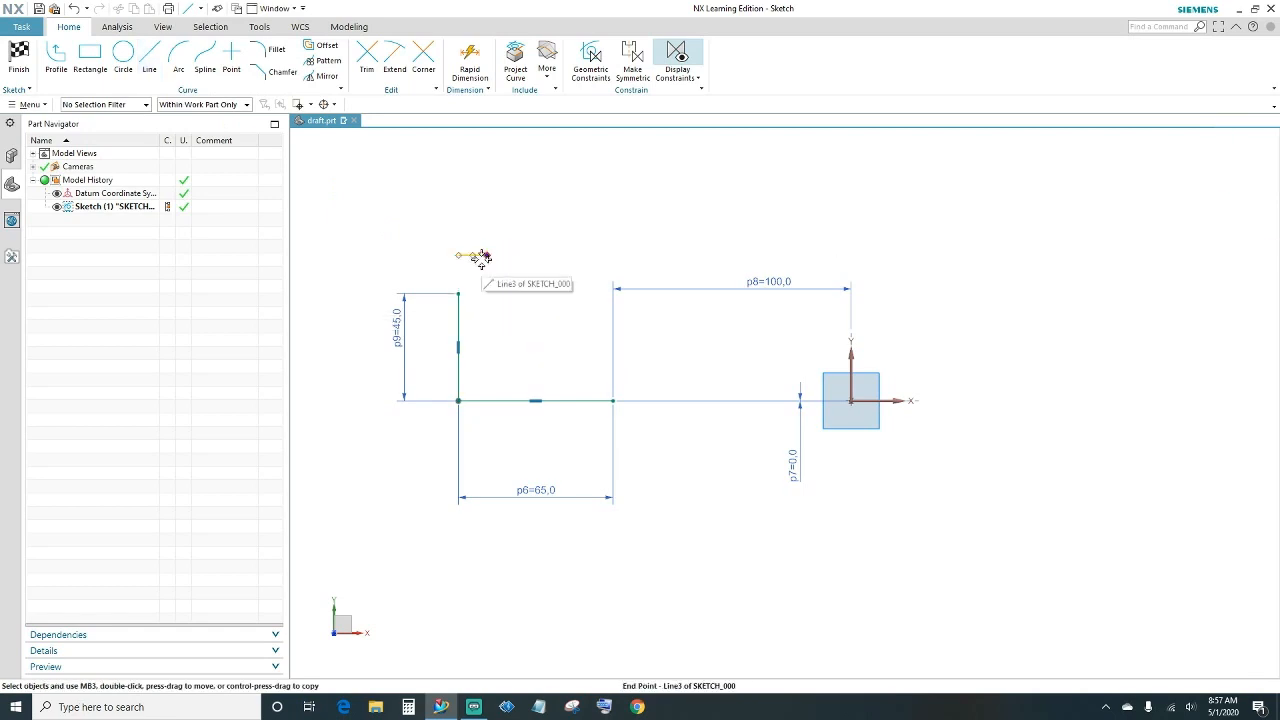
scroll(480, 265, up, 4)
click(484, 205)
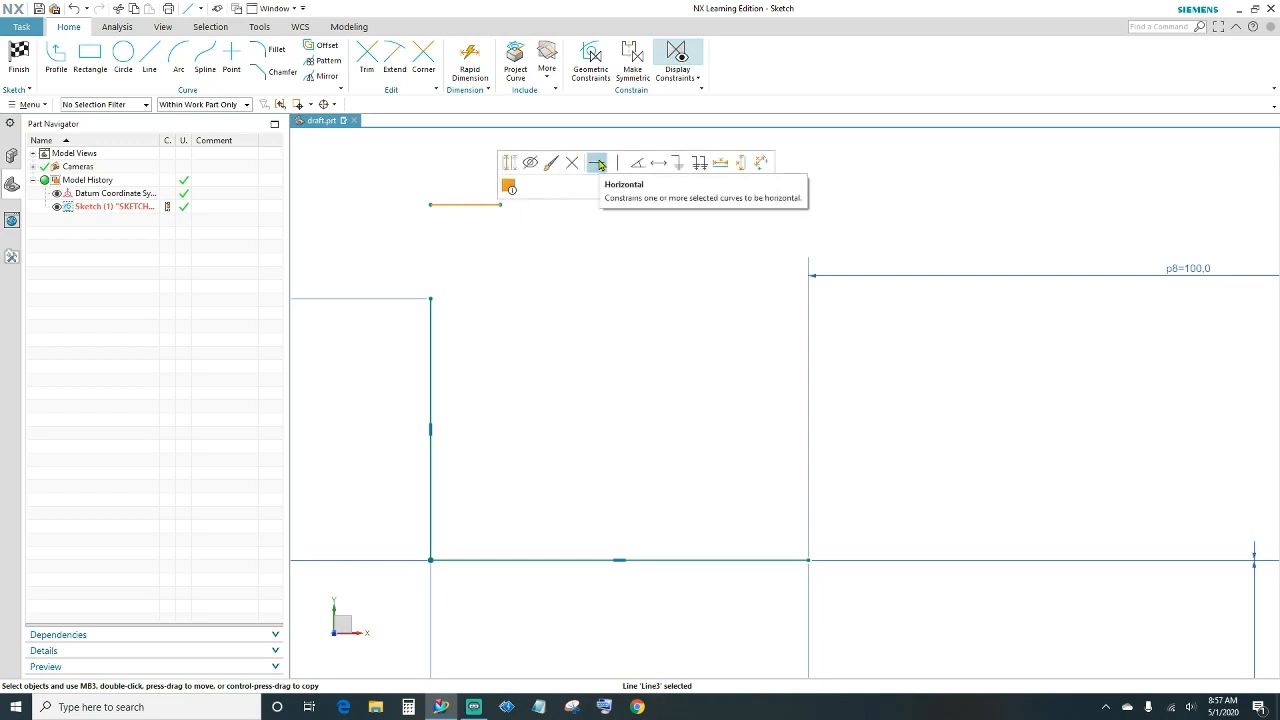
click(599, 164)
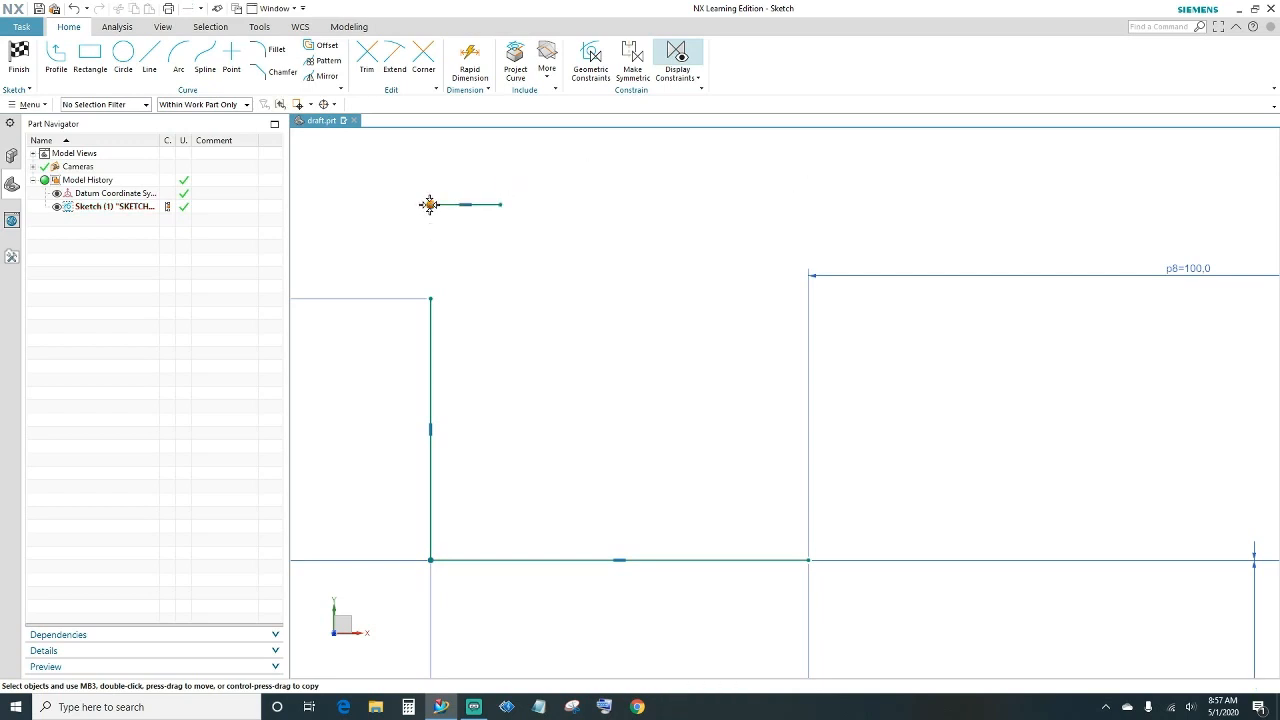
- Make the short line's start point coincident with the vertical line's upper endpoint and dimension its length as 12 mm
click(431, 297)
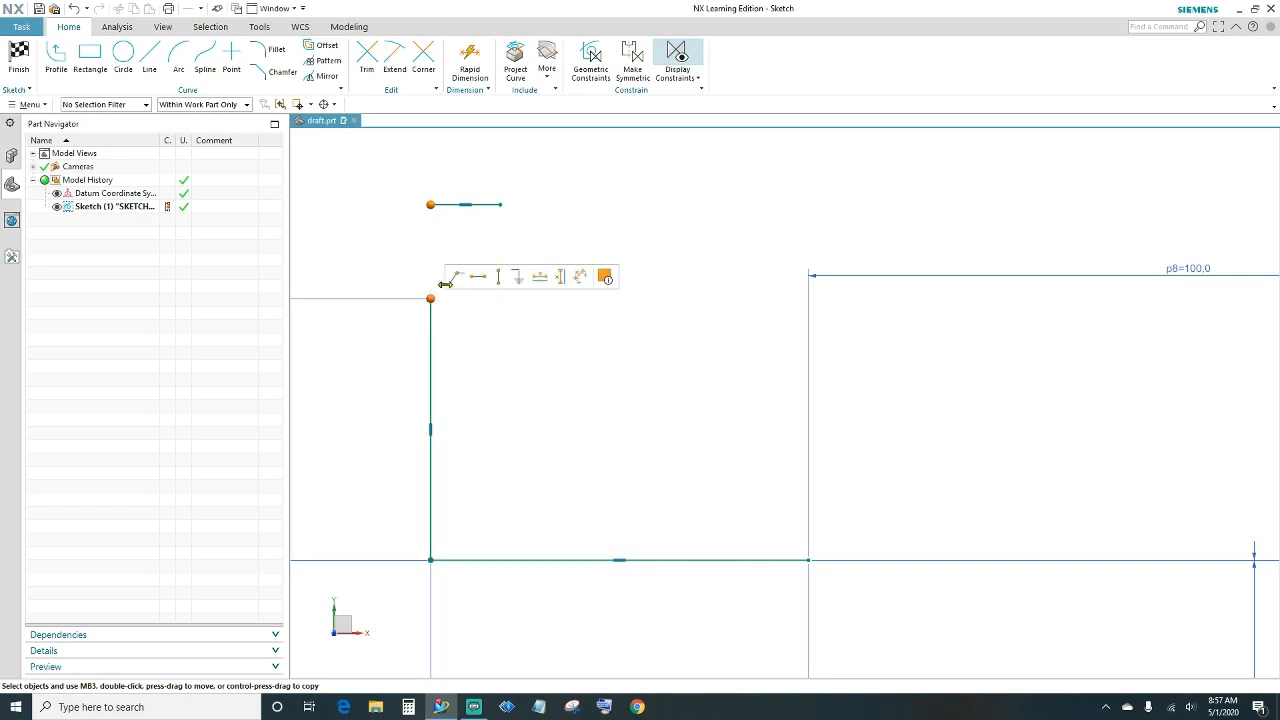
click(455, 279)
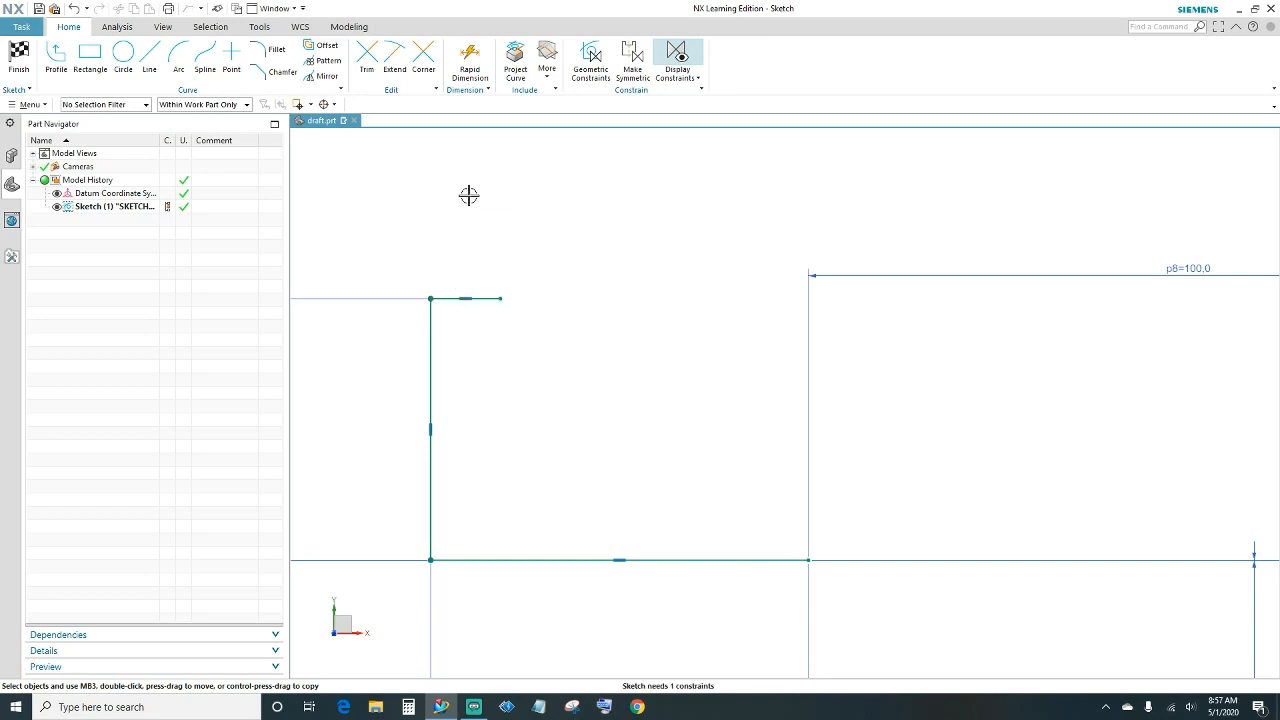
click(469, 62)
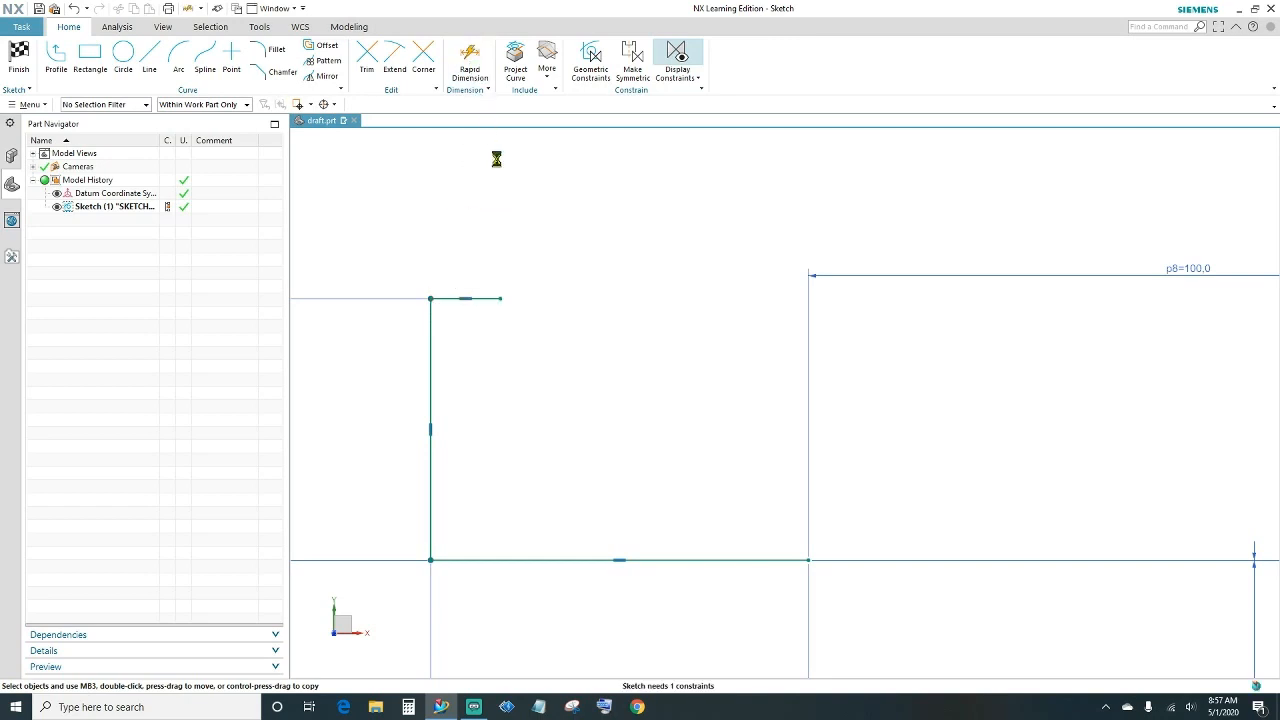
click(482, 297)
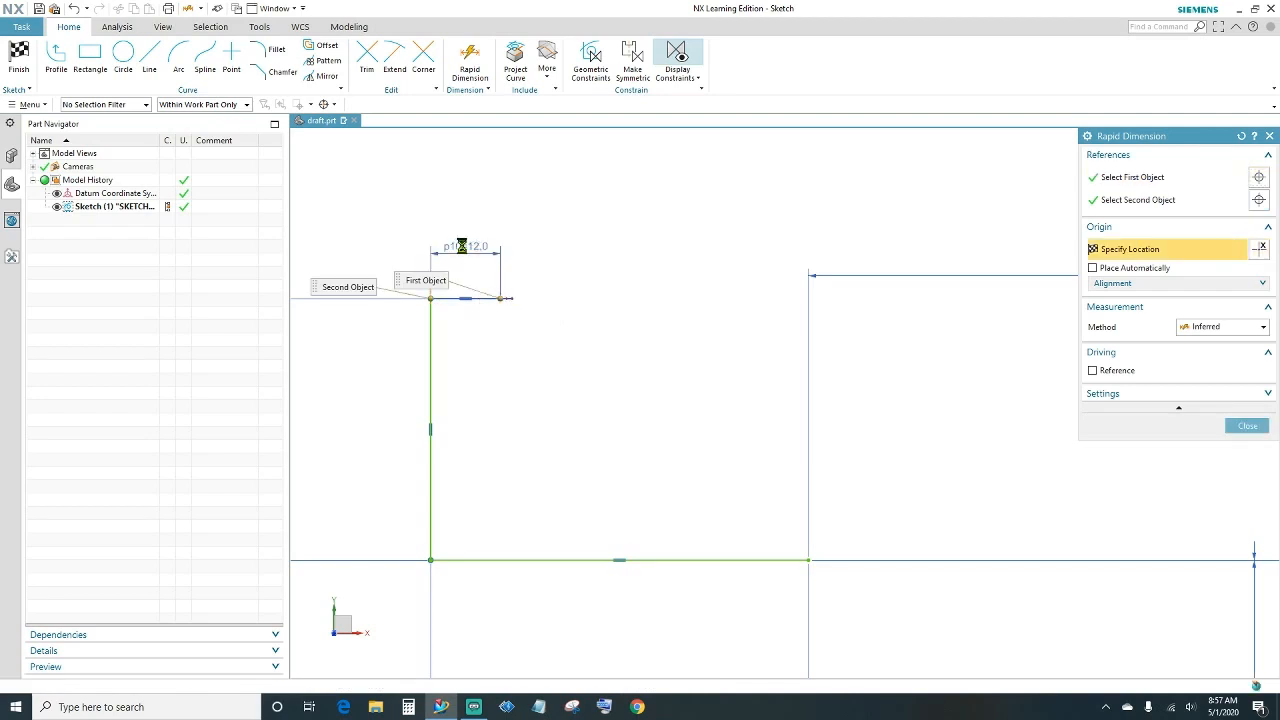
click(461, 245)
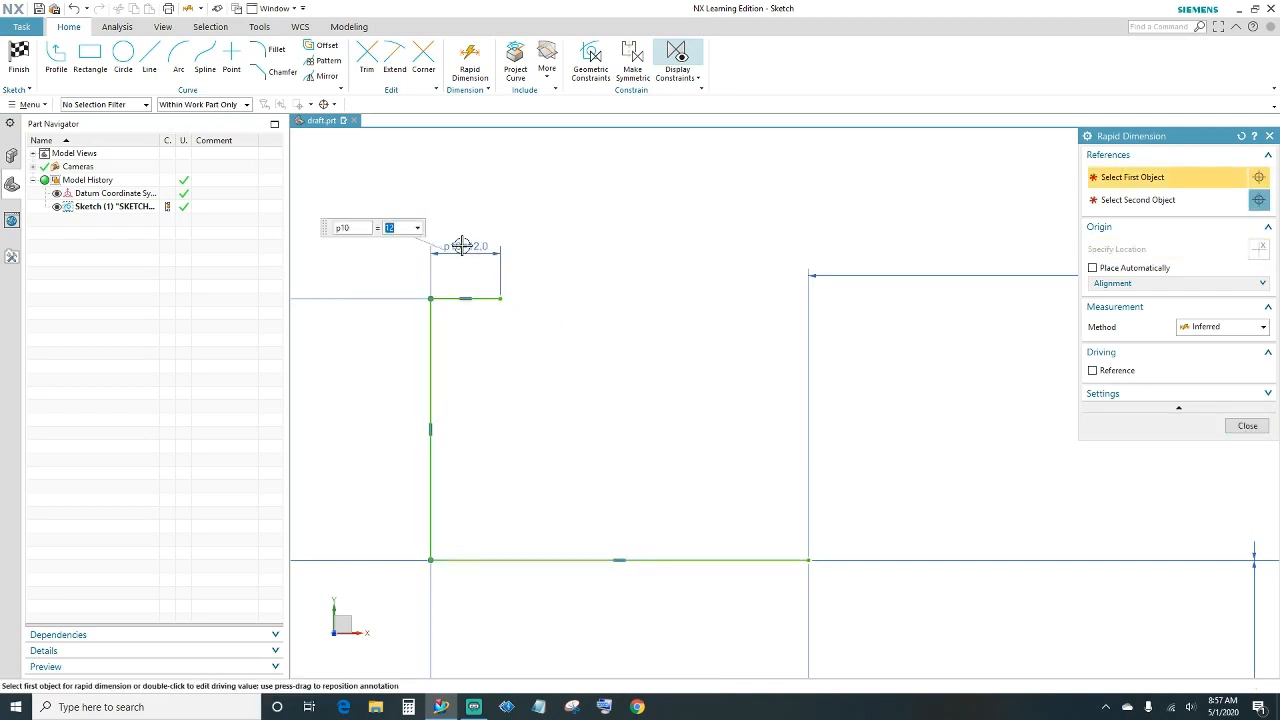
click(1246, 426)
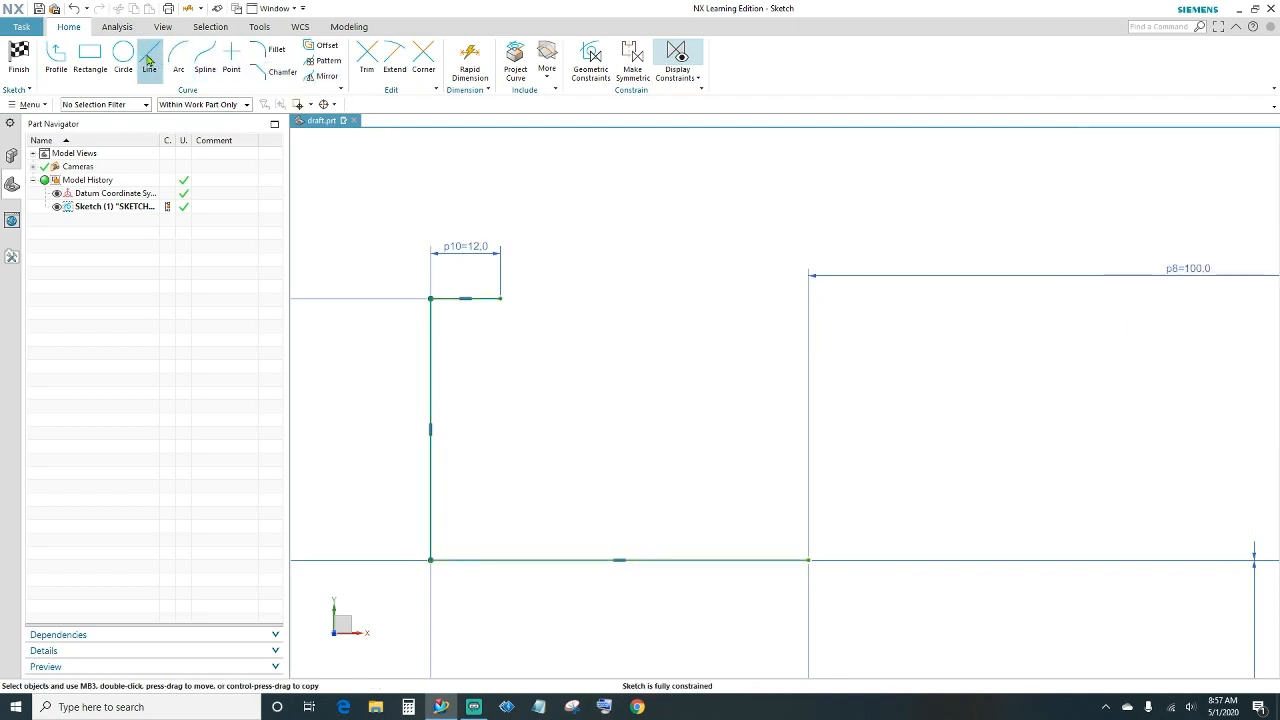
- Draw a line about 17 mm long straight down, starting just below the short top line's free end
click(148, 62)
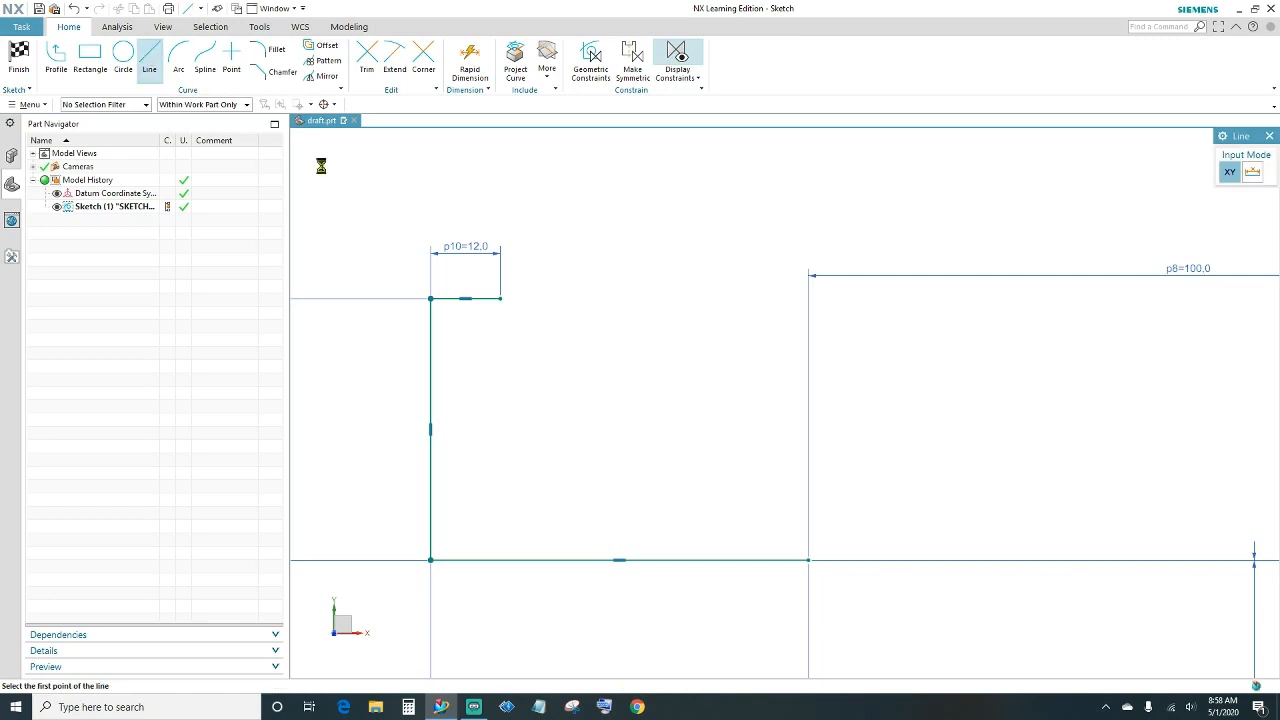
click(500, 317)
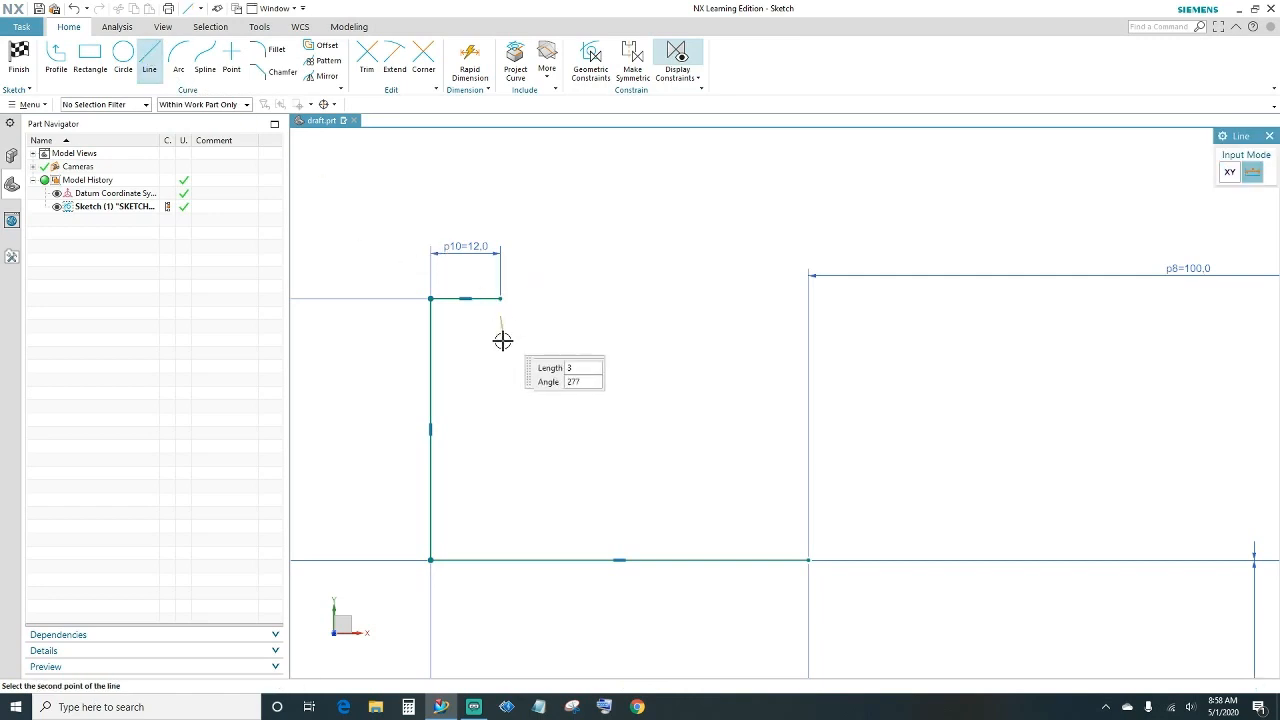
click(500, 413)
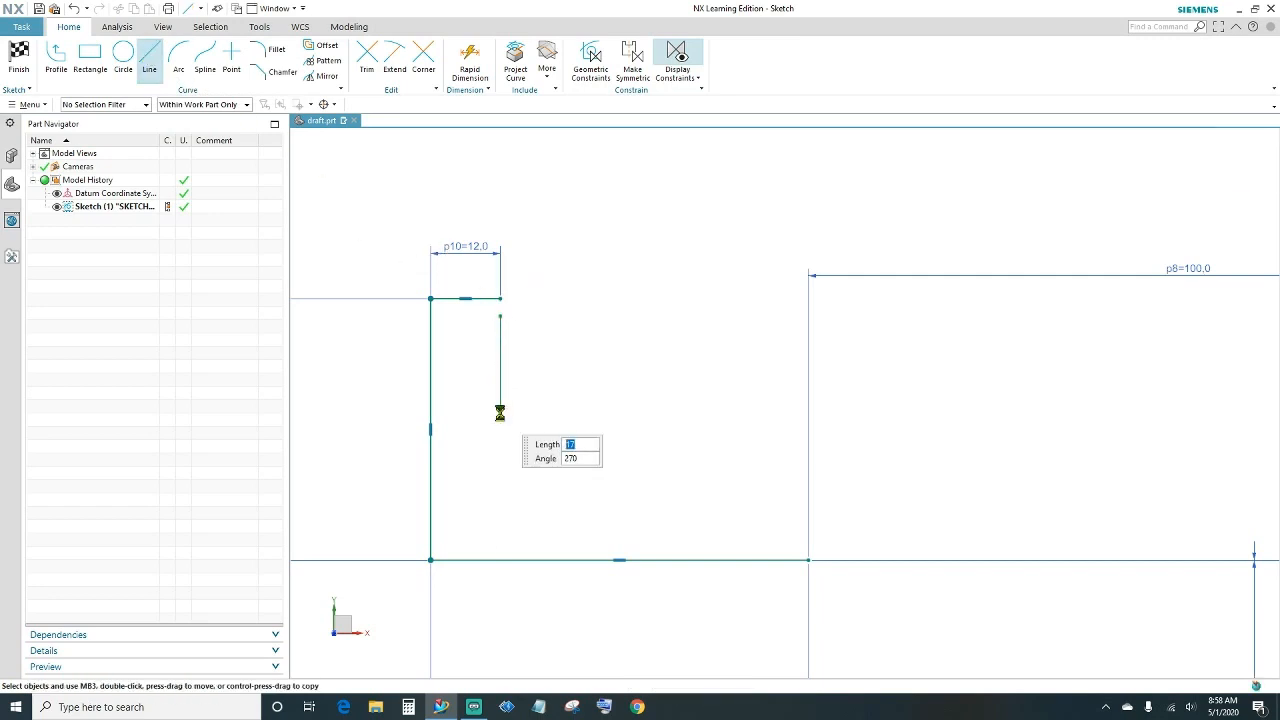
- Make the new line's upper endpoint coincident with the 12 mm line's free end and constrain the new line to be vertical
click(500, 316)
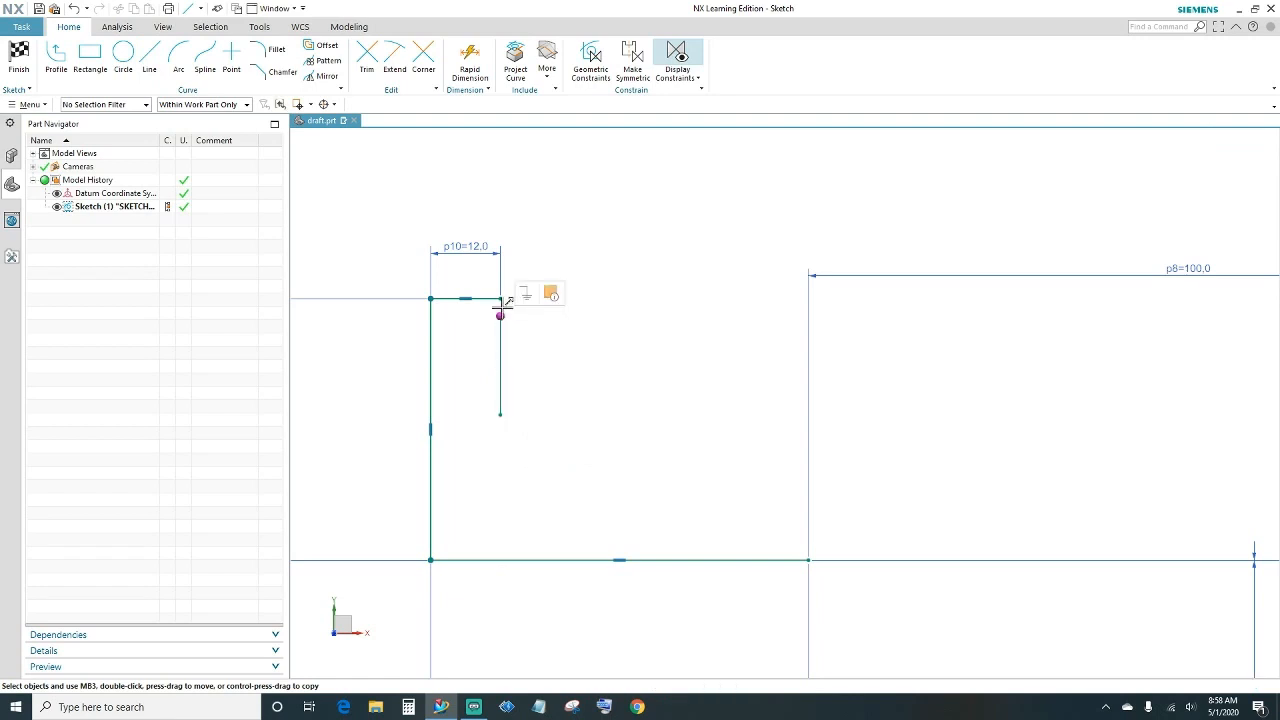
click(500, 298)
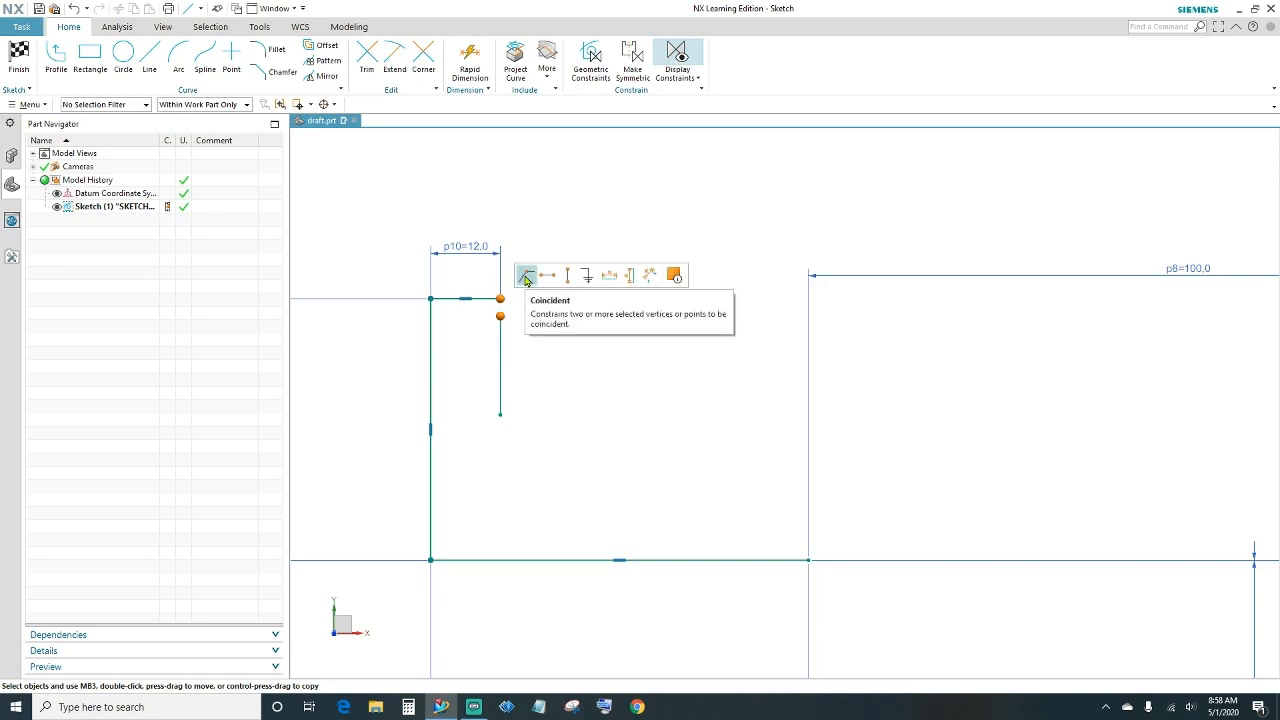
click(525, 277)
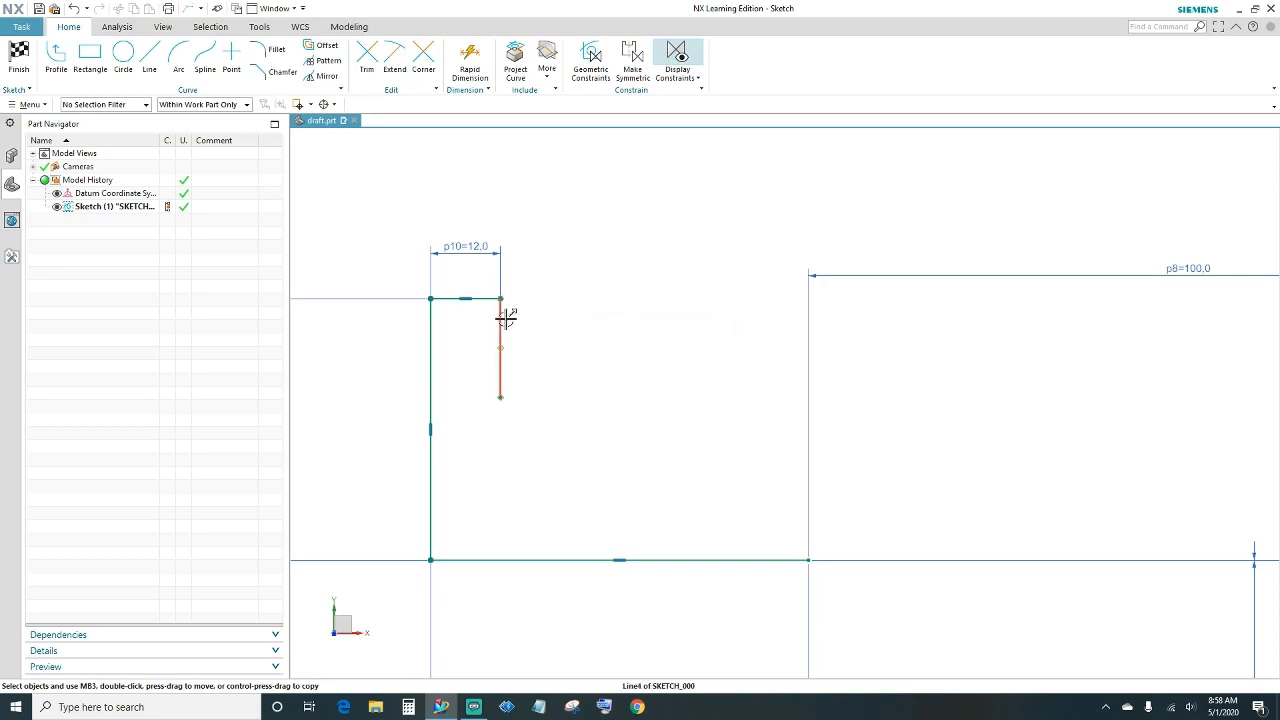
click(502, 318)
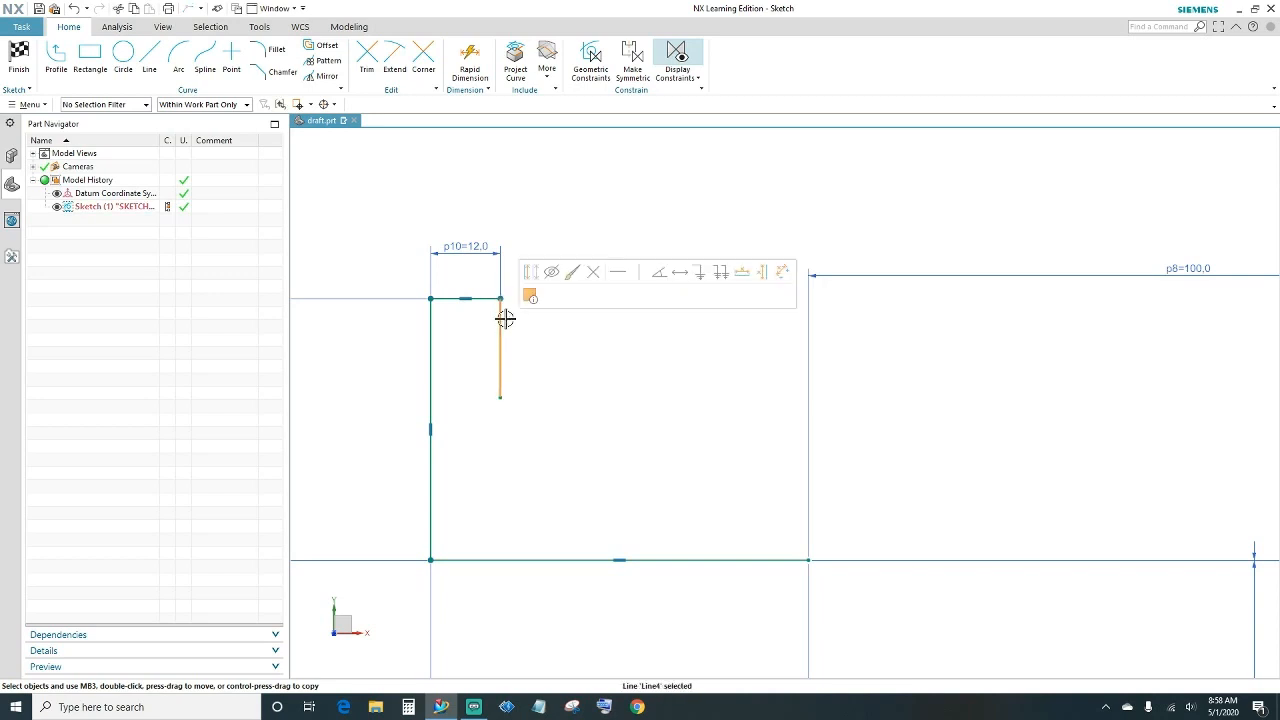
click(635, 273)
- Dimension the inner vertical line's length and set it to 33 mm
click(469, 70)
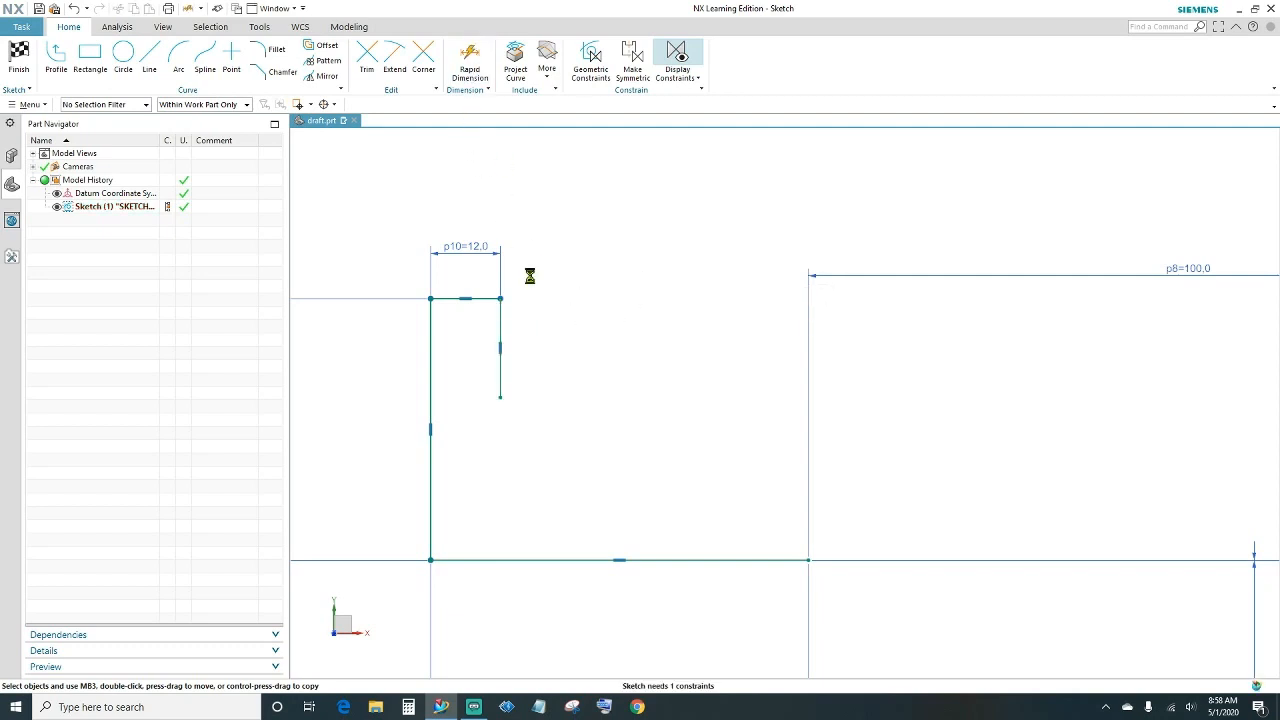
click(505, 319)
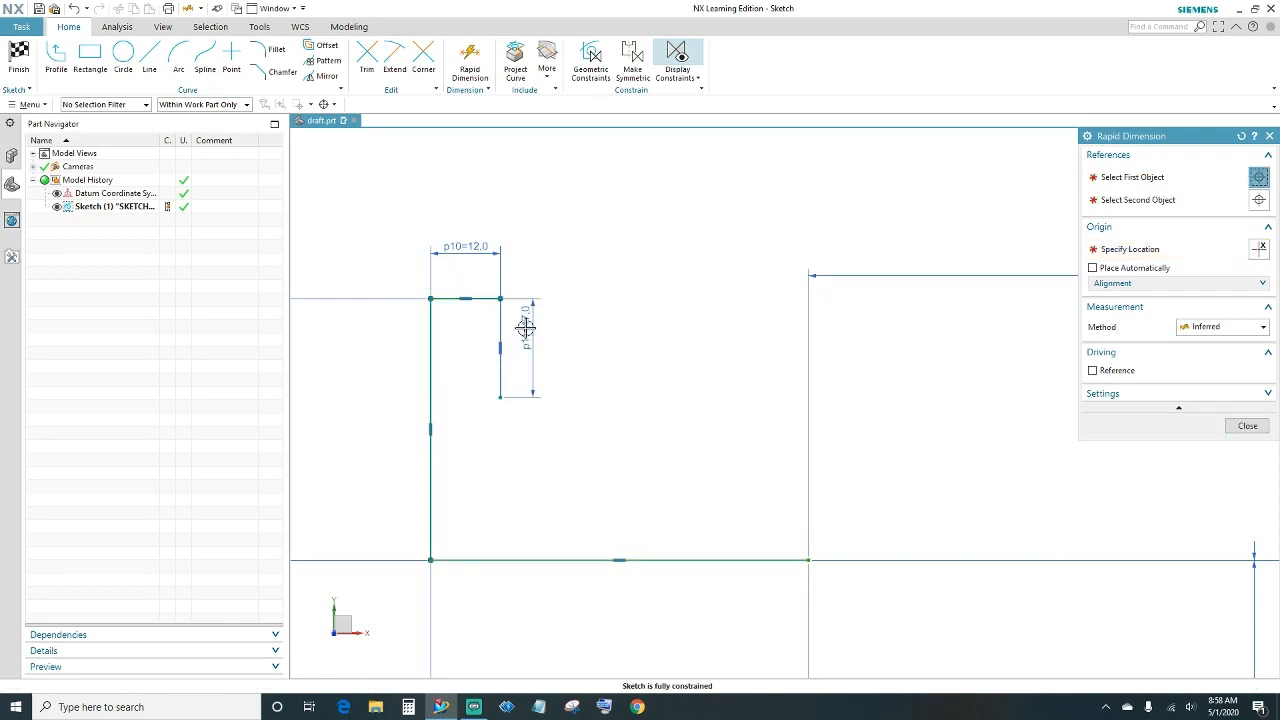
click(525, 327)
text(33)
key(Return)
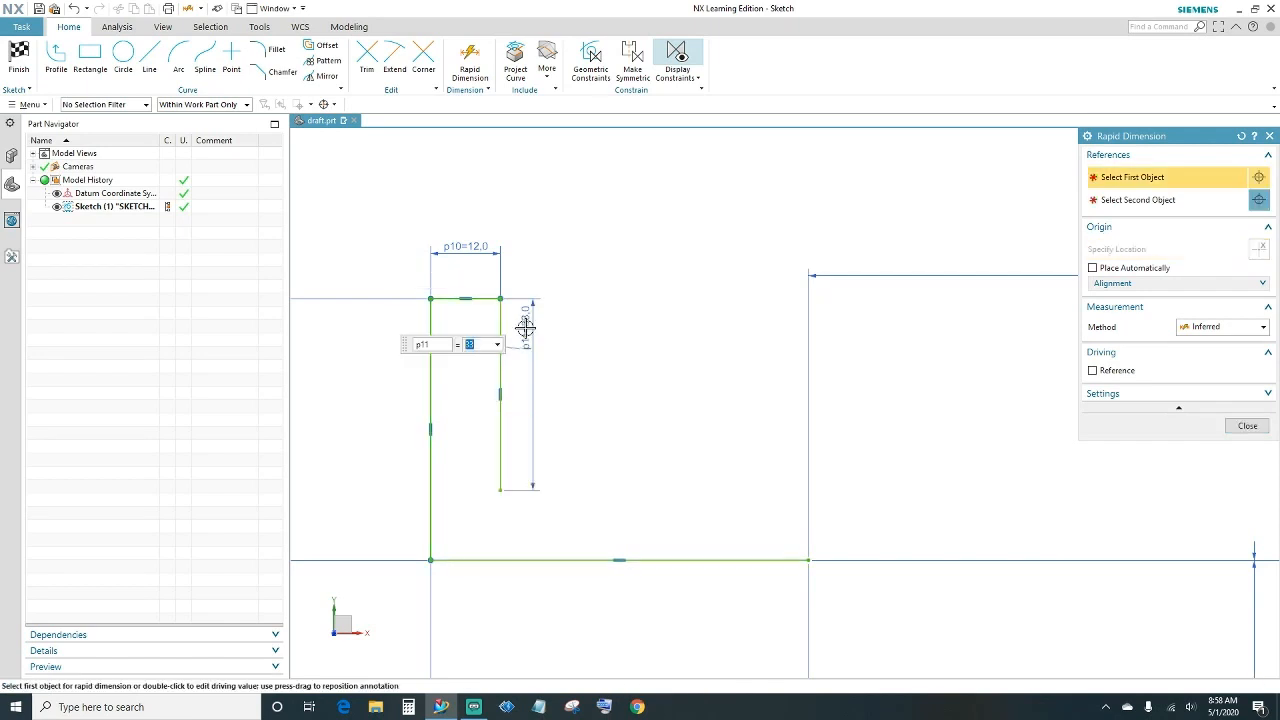
click(585, 427)
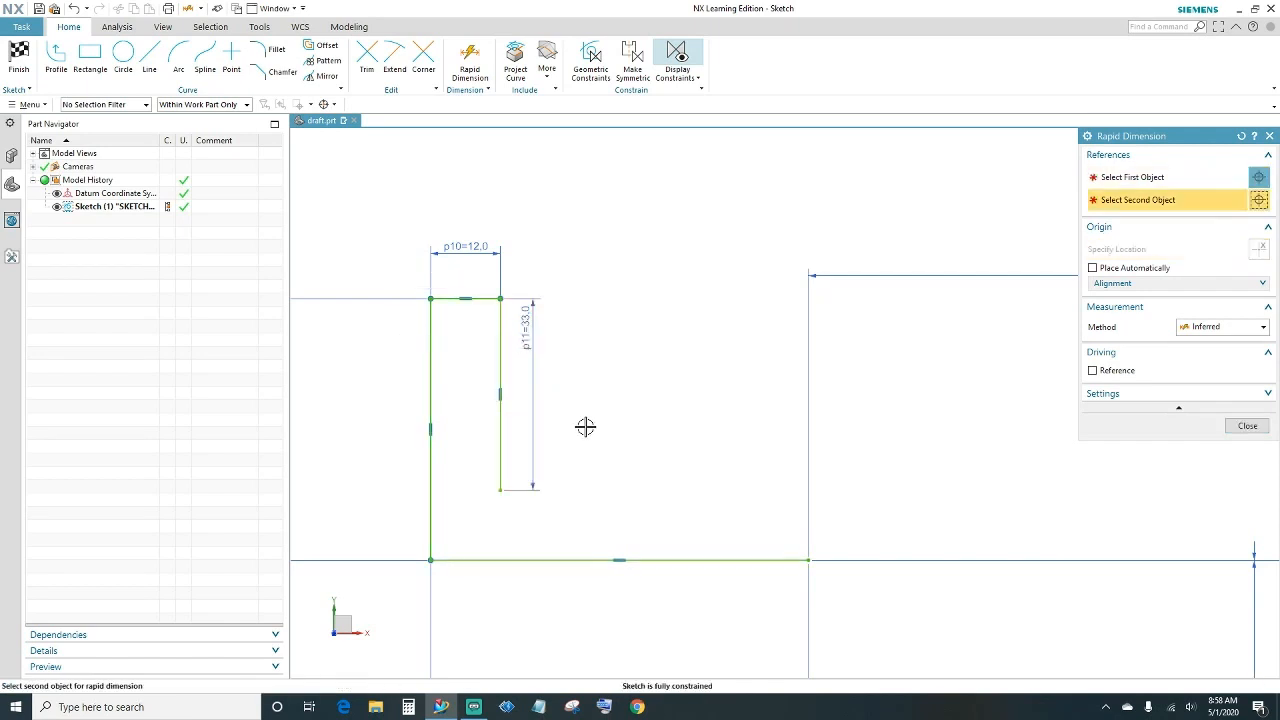
- Draw a line about 23 mm long to the right, starting just below the inner vertical line's lower end, and constrain it to be horizontal
click(150, 60)
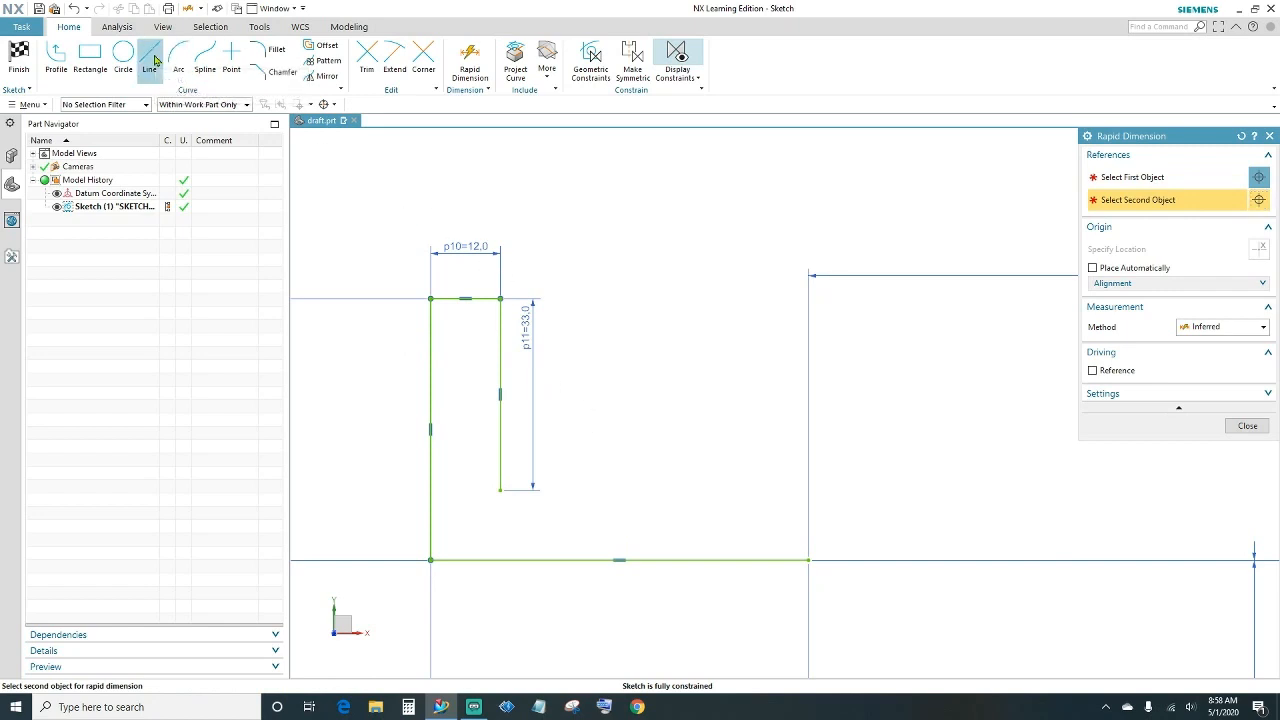
click(511, 500)
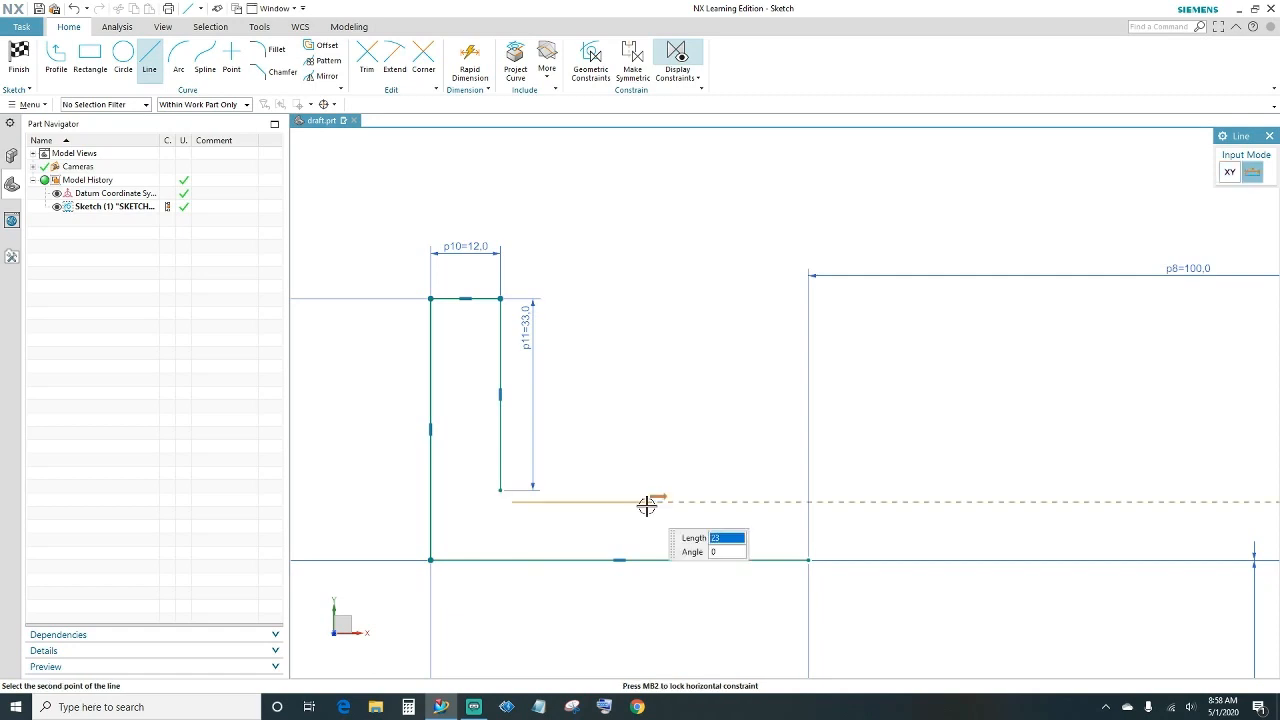
click(646, 501)
key(Escape)
click(617, 501)
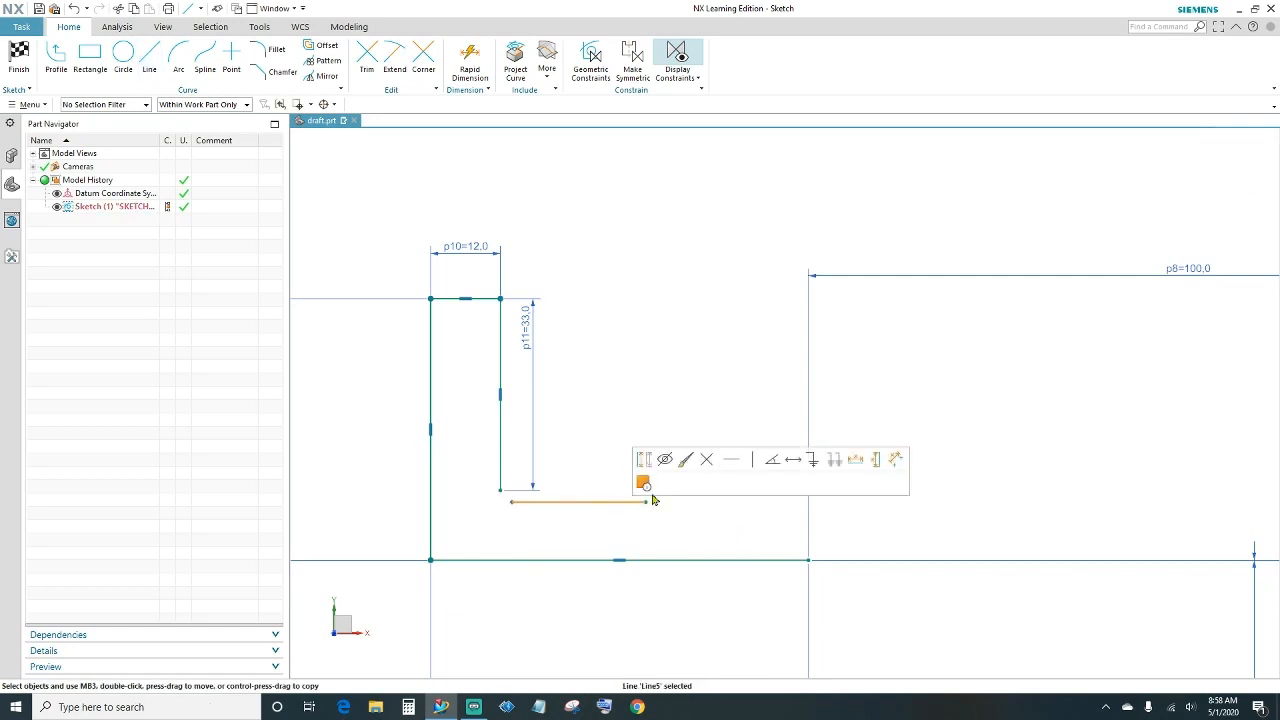
click(733, 465)
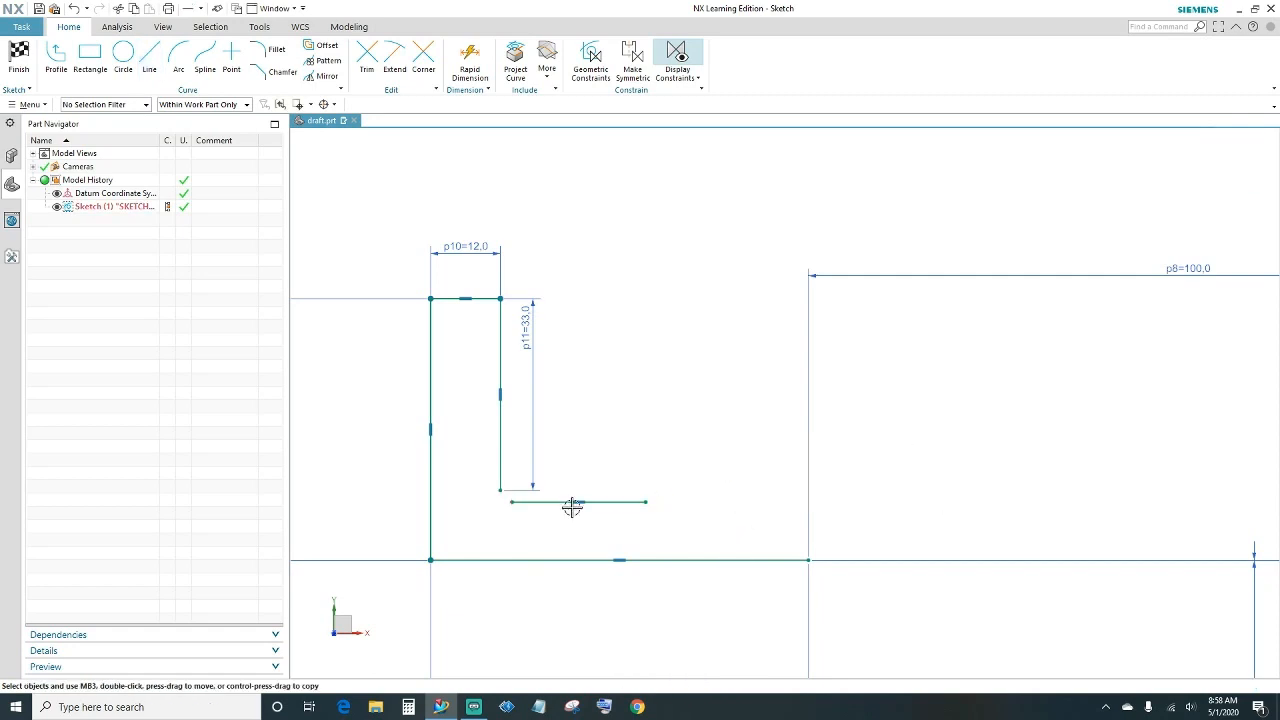
- Make the new horizontal line's start point coincident with the inner vertical line's lower endpoint
click(512, 502)
click(500, 490)
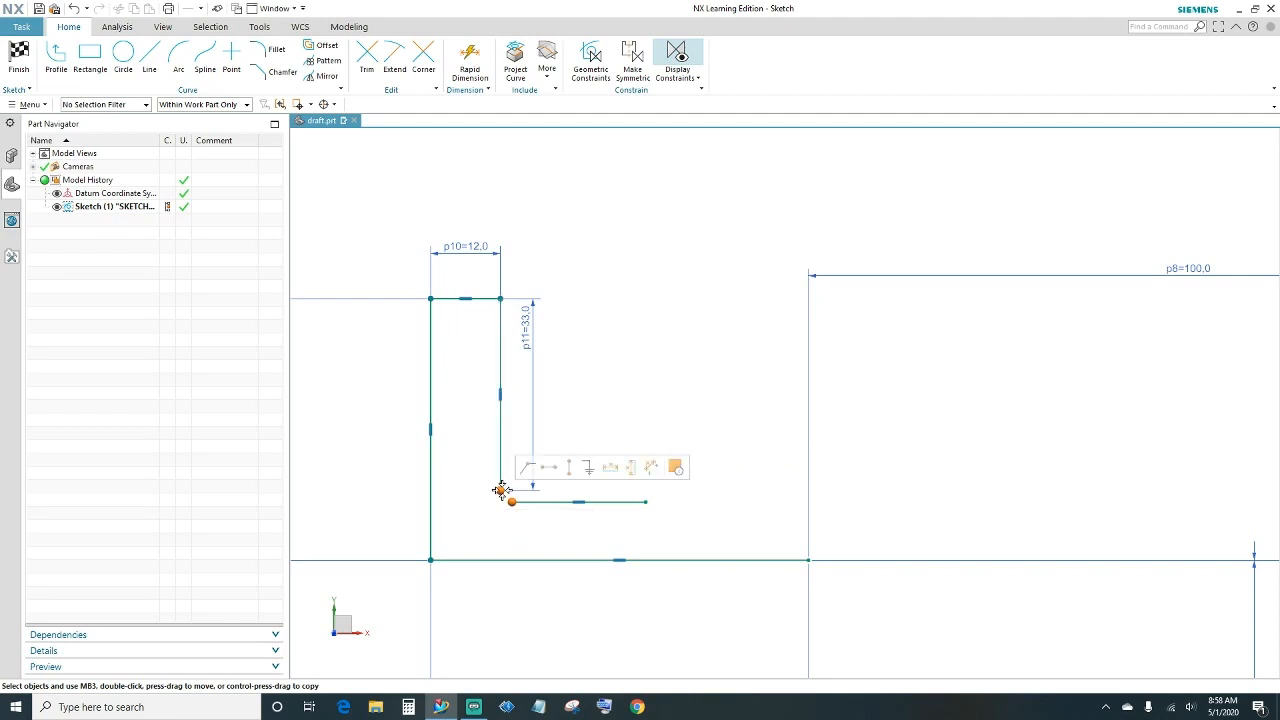
click(525, 469)
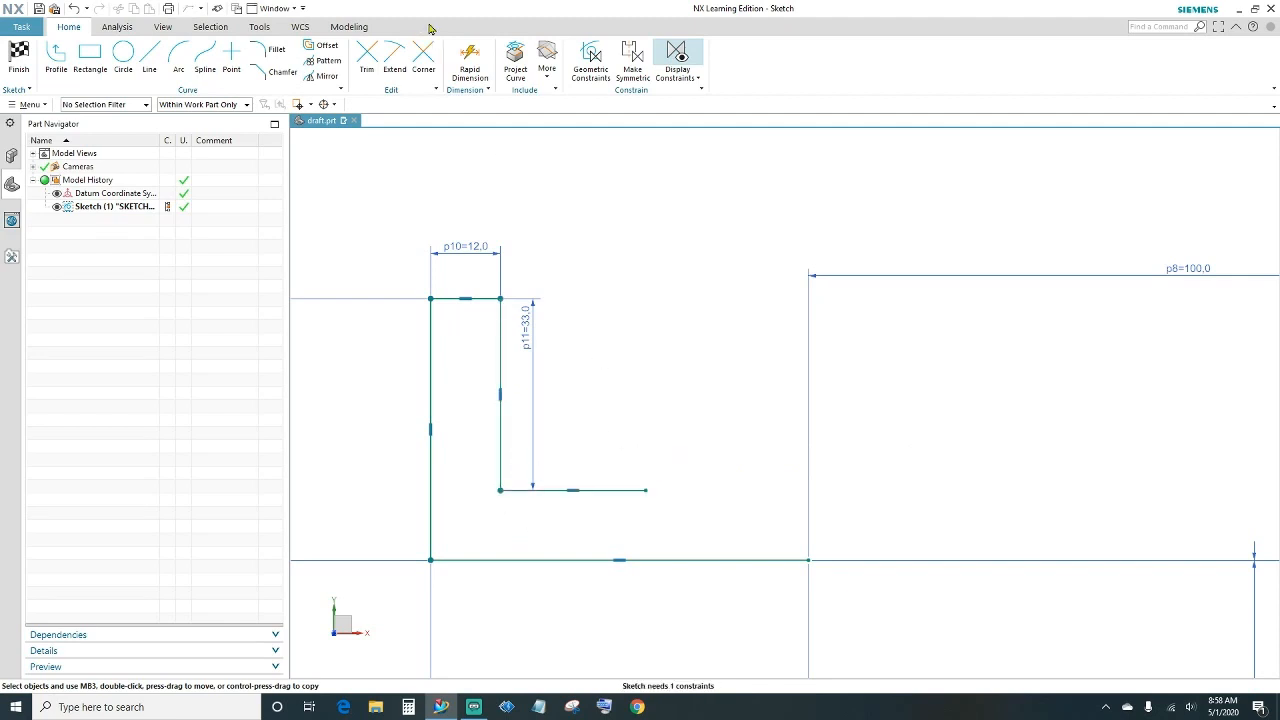
- Dimension the inner horizontal line's length and set it to 41 mm
key(d)
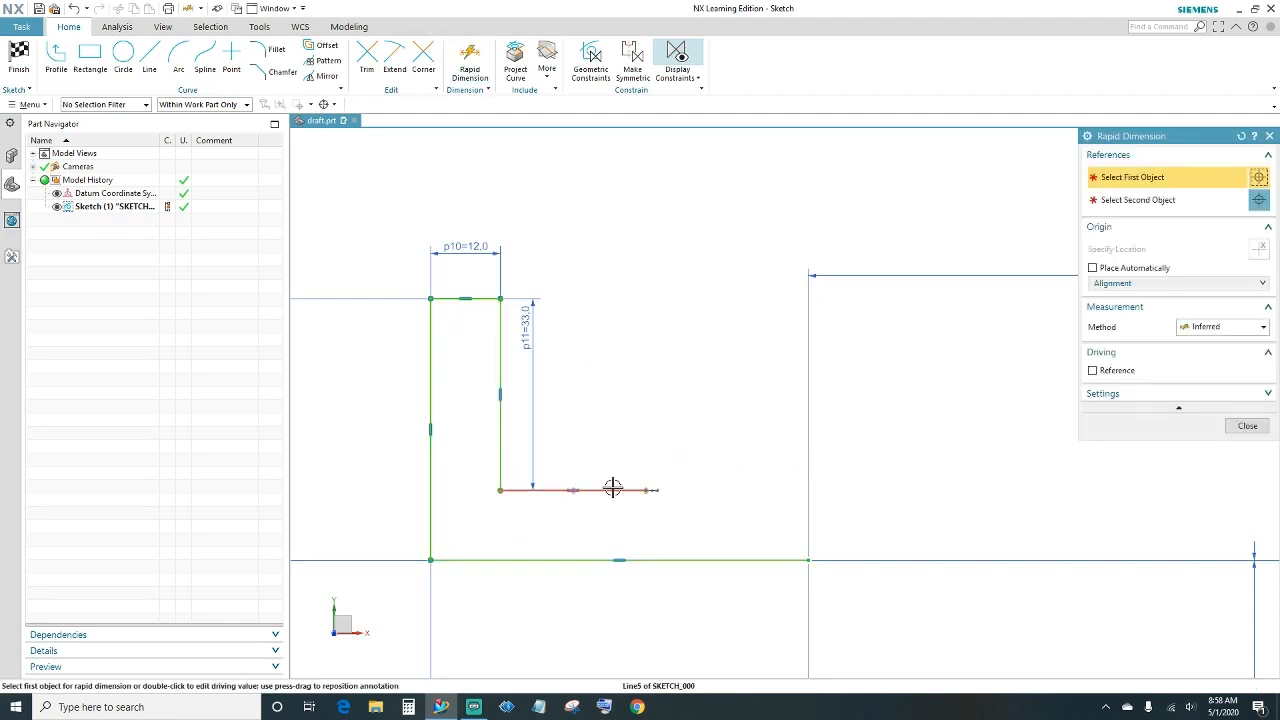
click(599, 457)
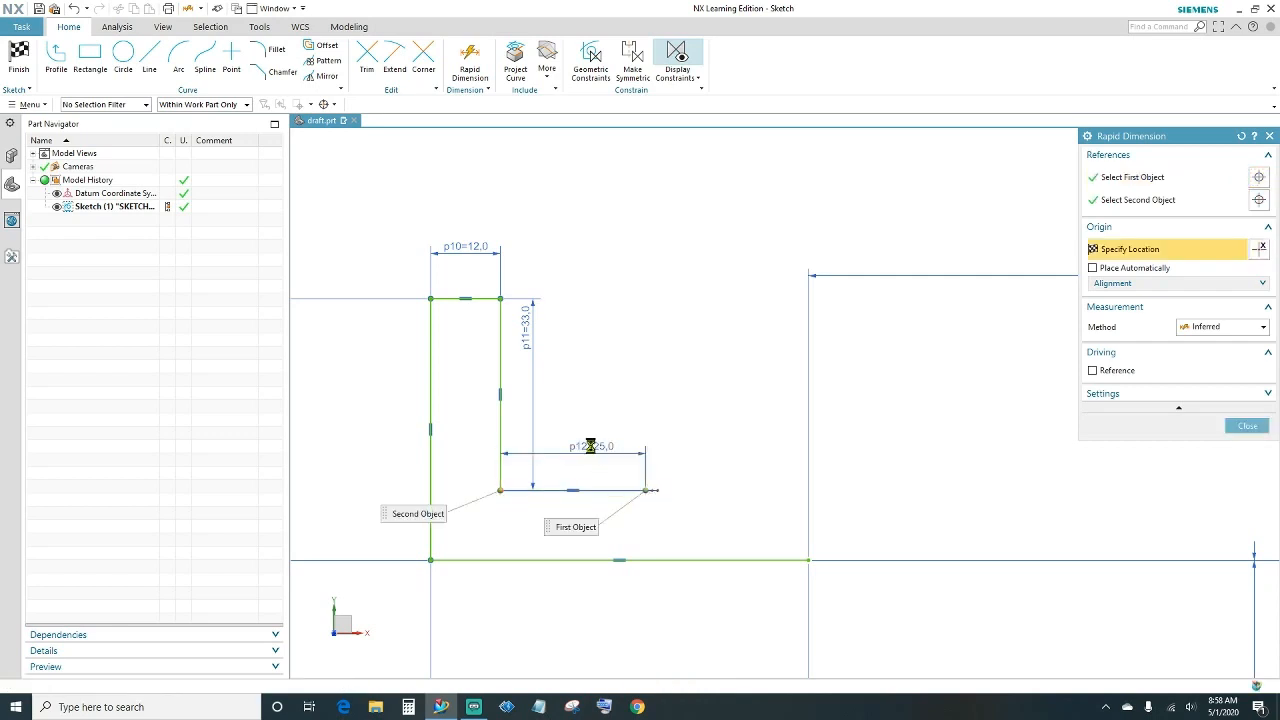
click(591, 446)
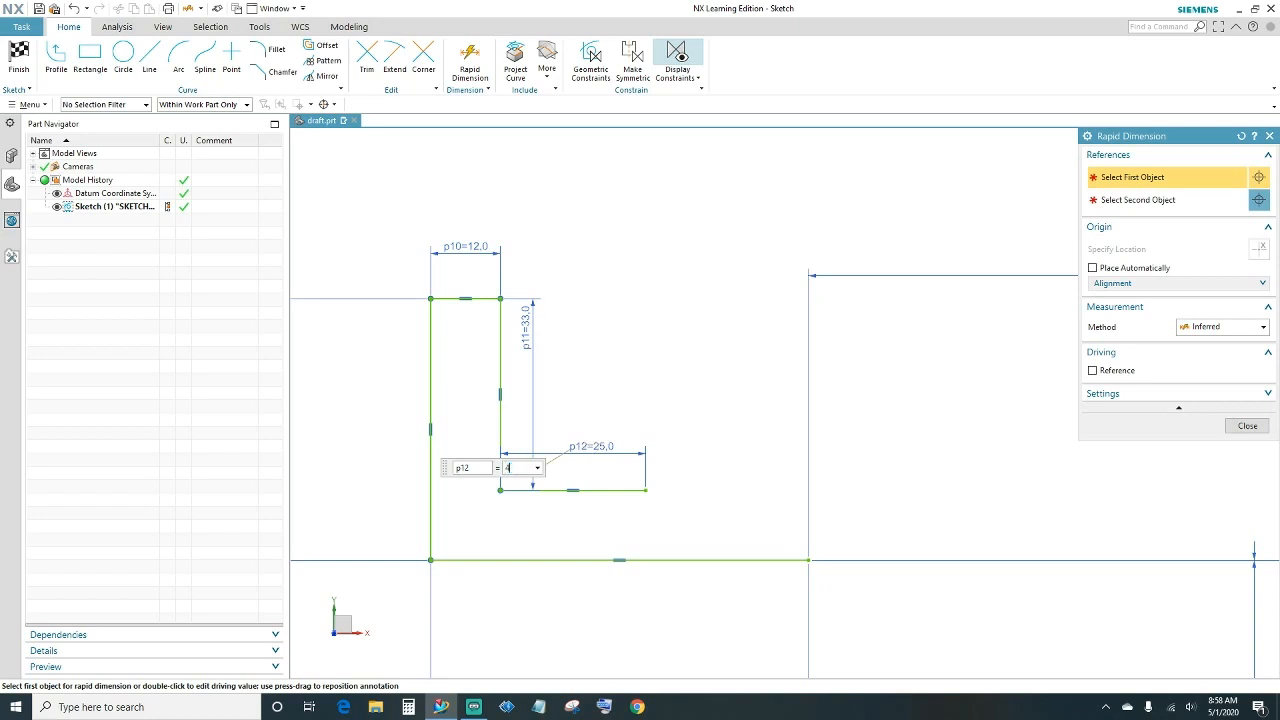
key(Return)
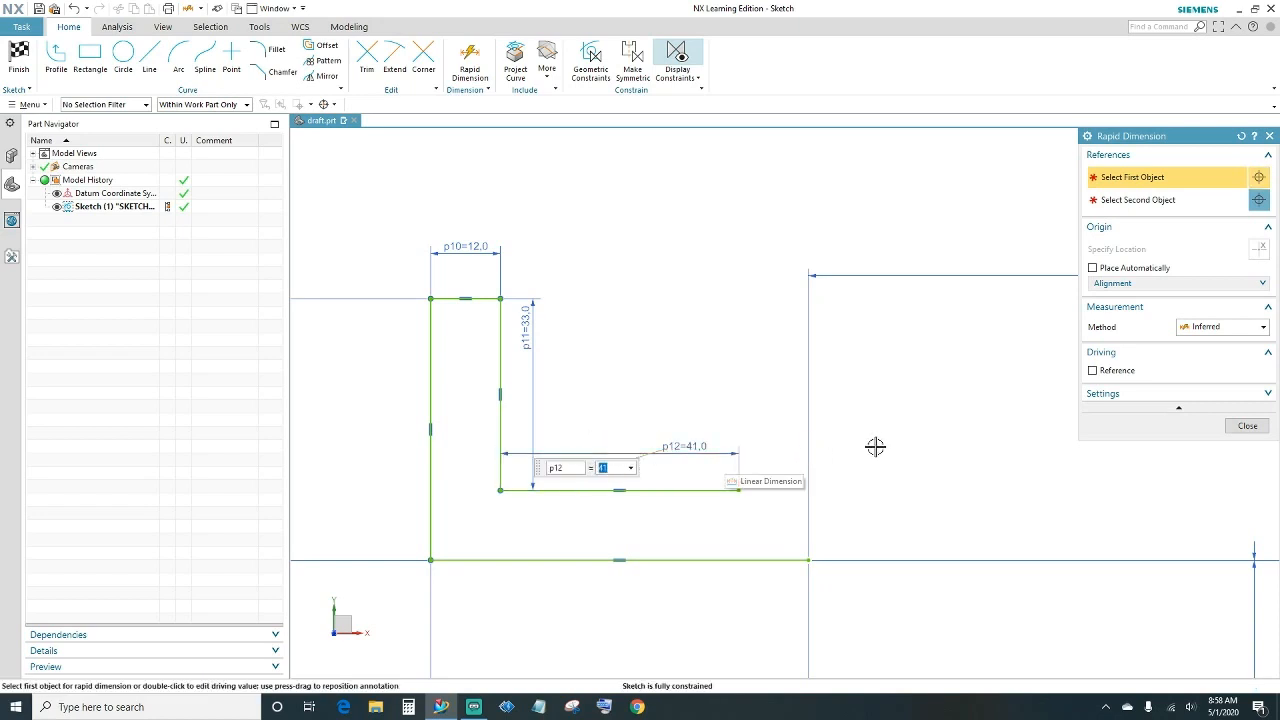
click(991, 458)
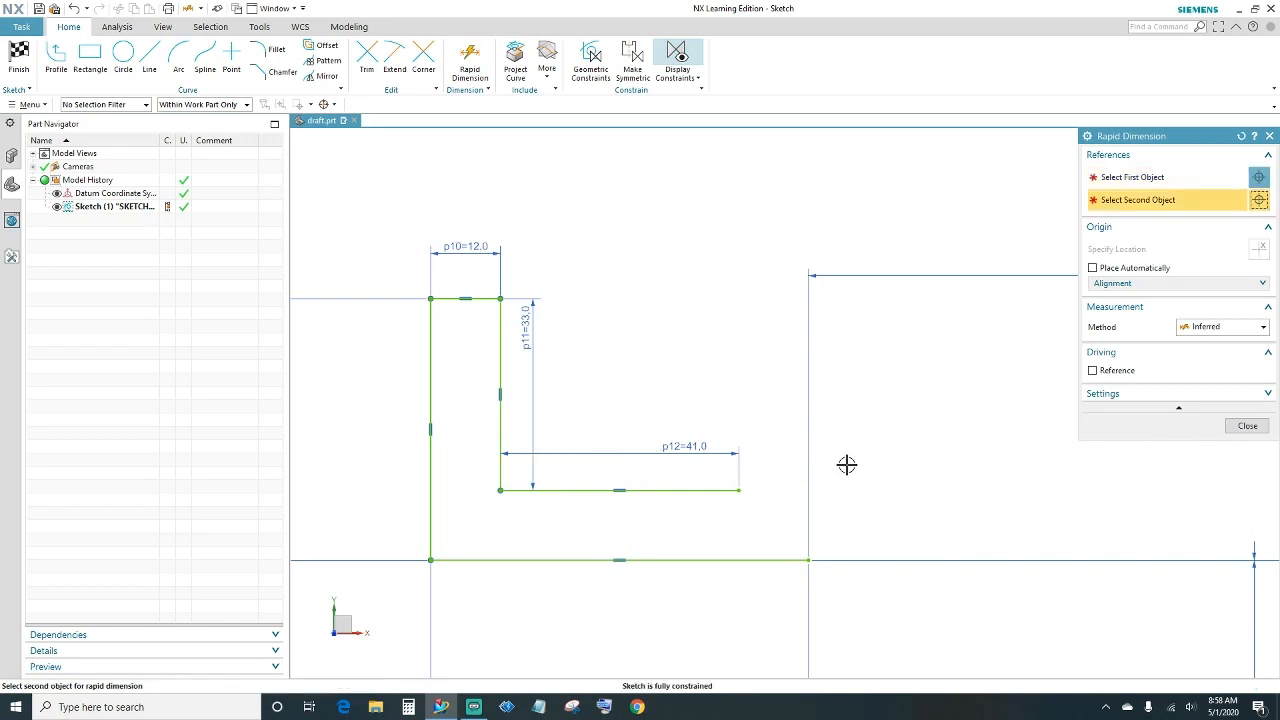
- Draw a line about 15 mm long straight up near the base line's free end and constrain it to be vertical
click(149, 56)
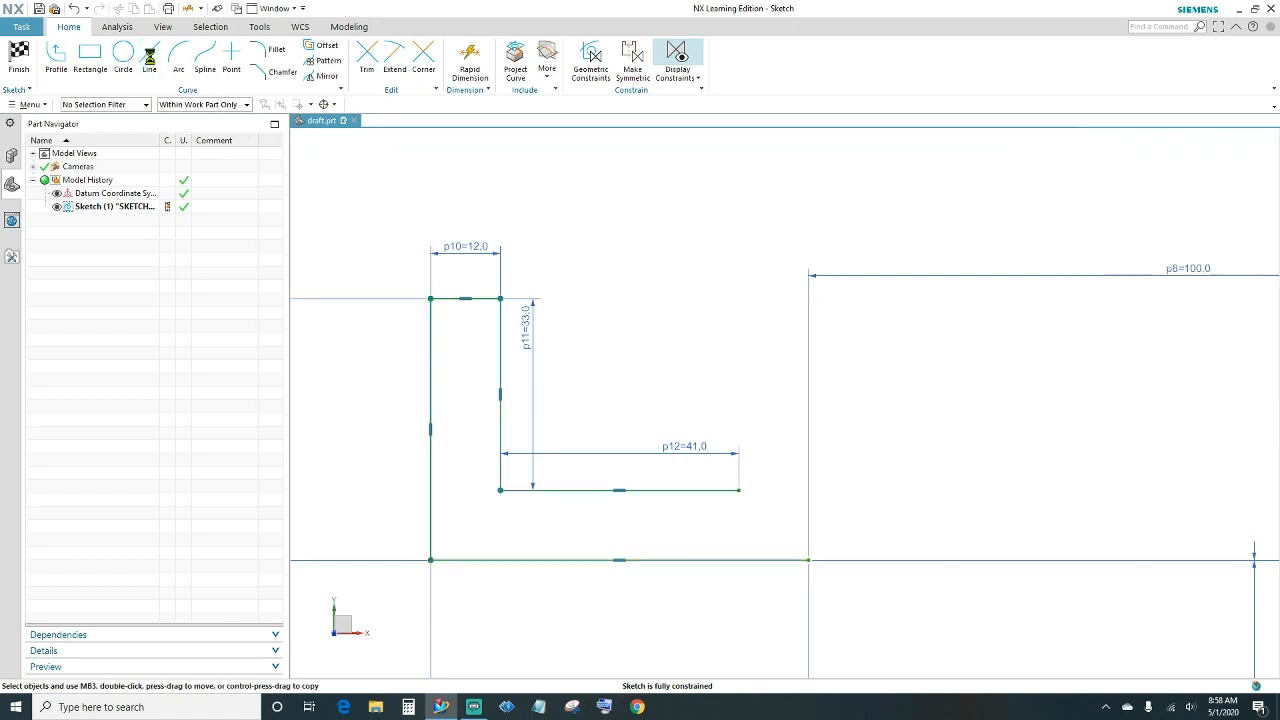
click(831, 536)
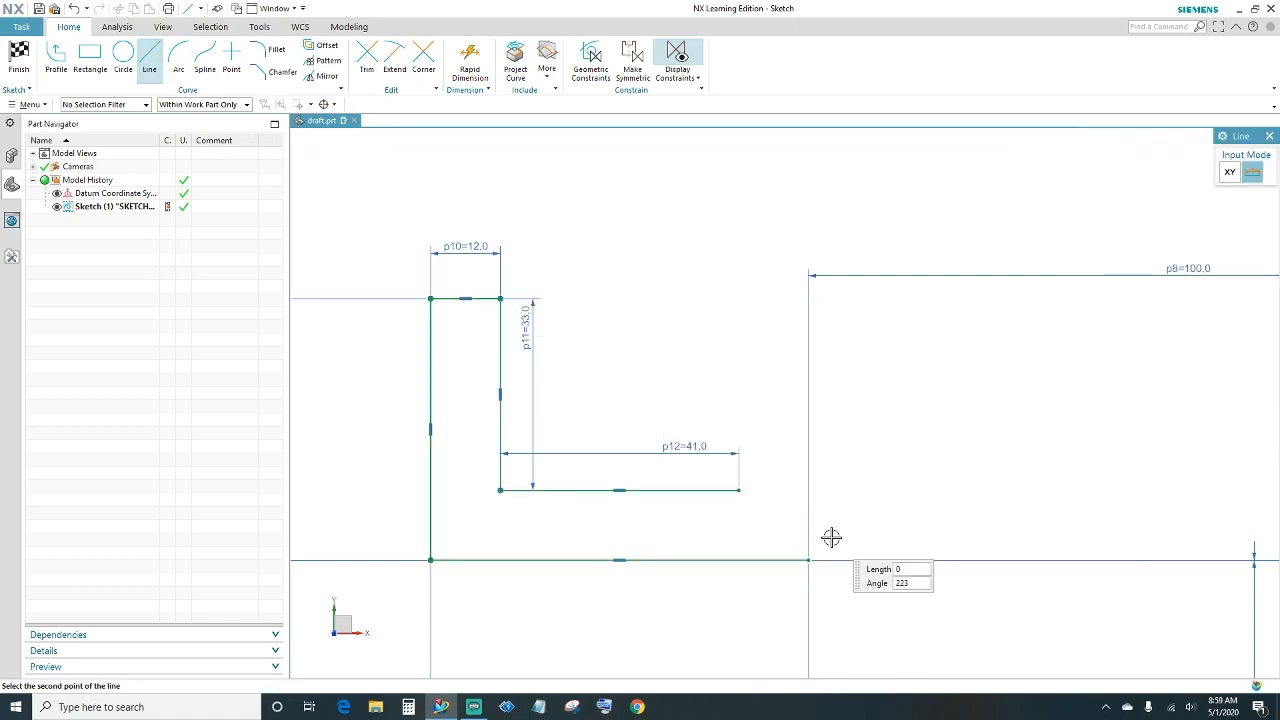
click(831, 449)
key(Escape)
click(831, 466)
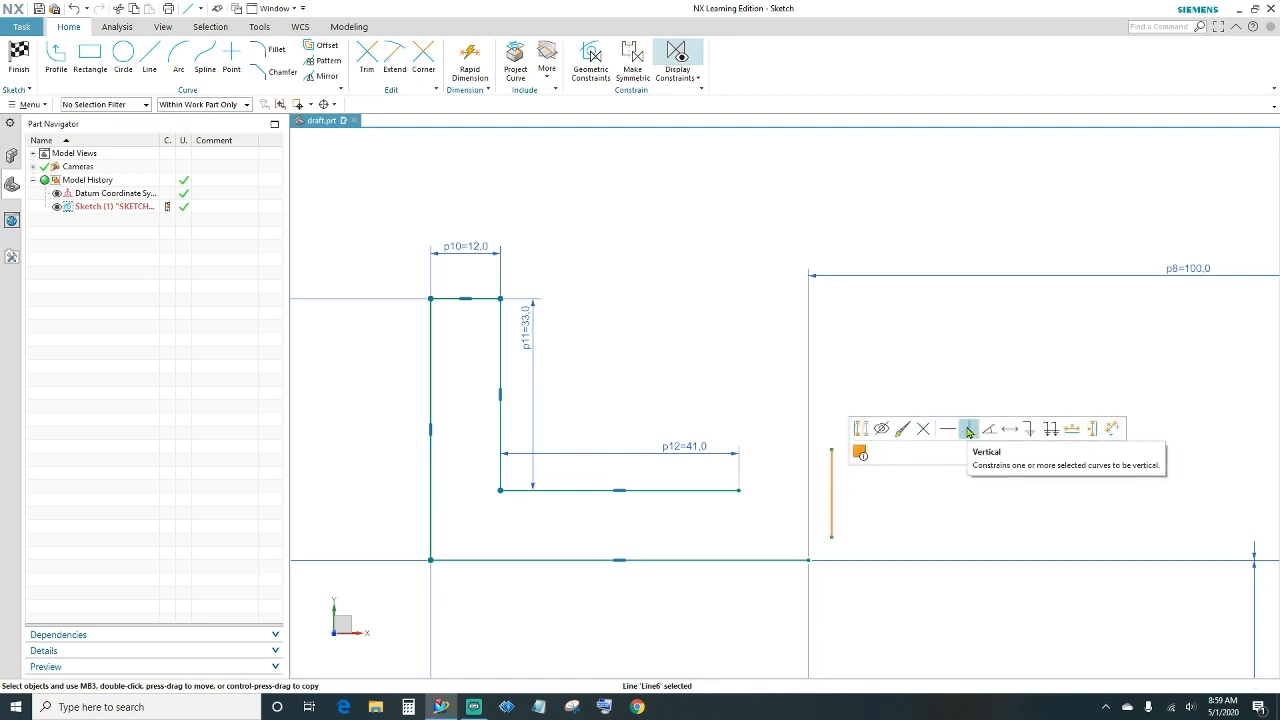
click(964, 430)
- Make the new vertical line's lower endpoint coincident with the base line's free end
click(831, 536)
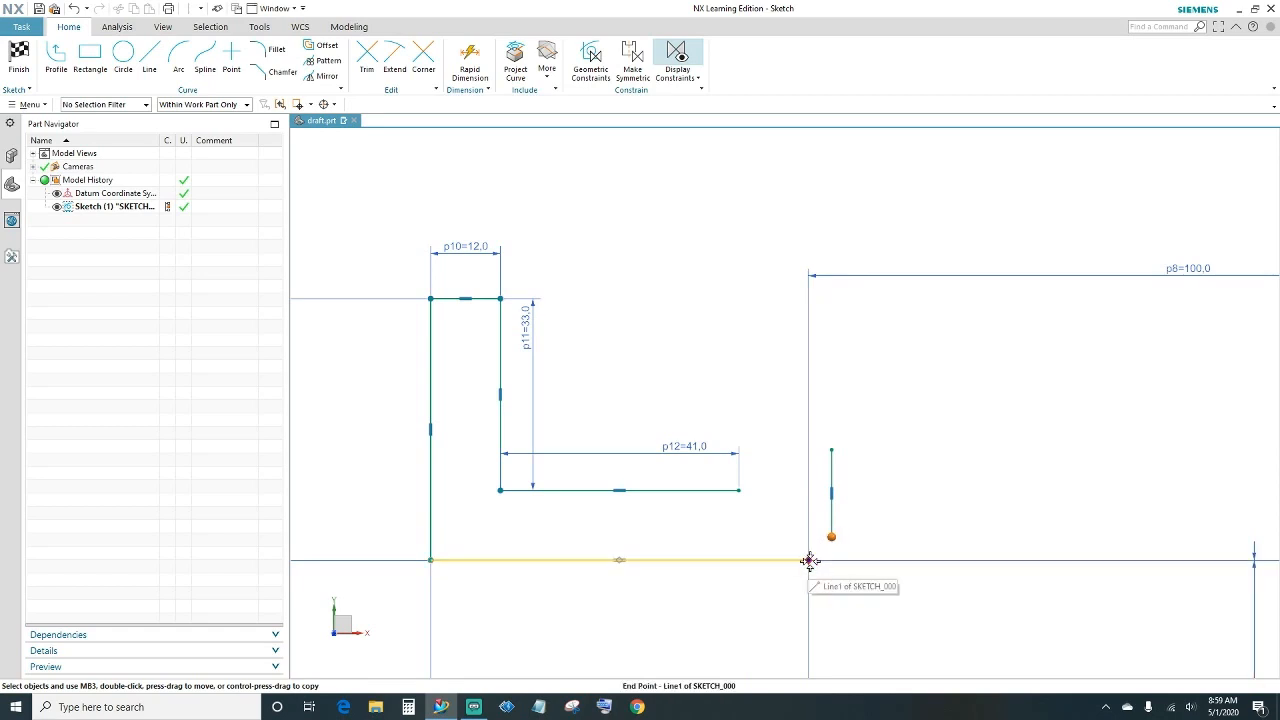
click(810, 560)
click(832, 538)
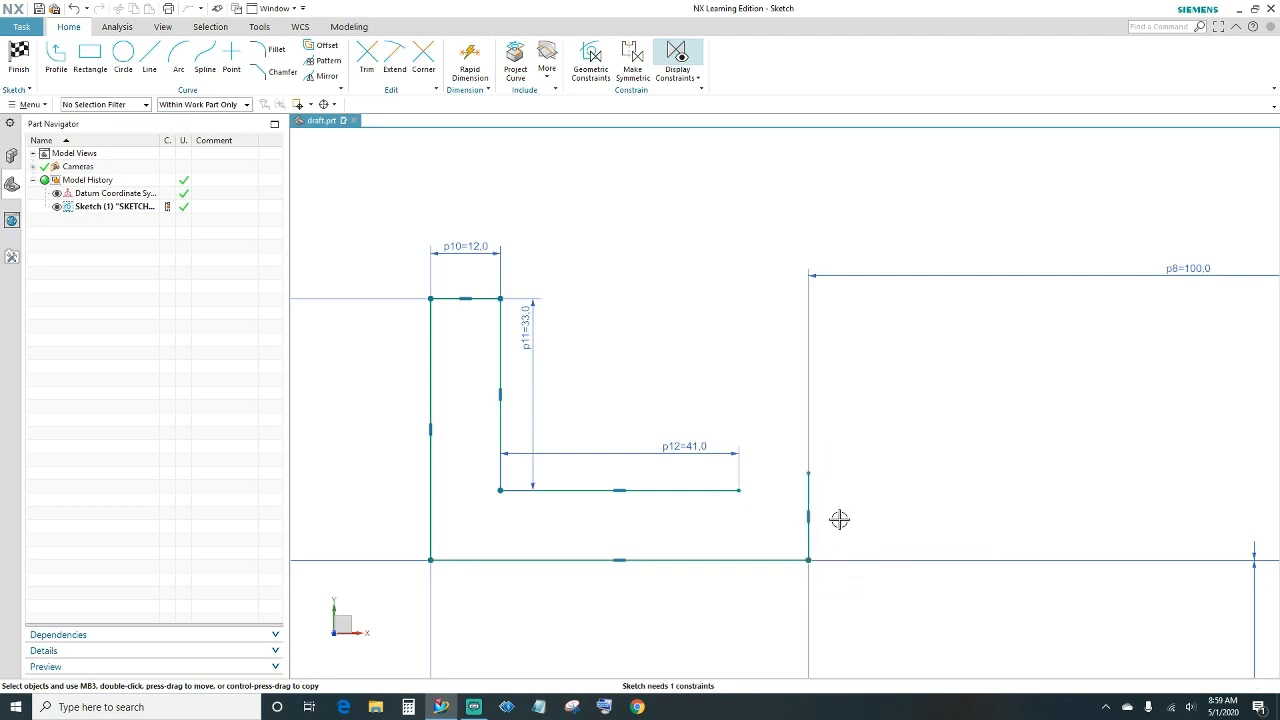
- Dimension the outer right vertical line's length and set it to 22 mm
click(474, 74)
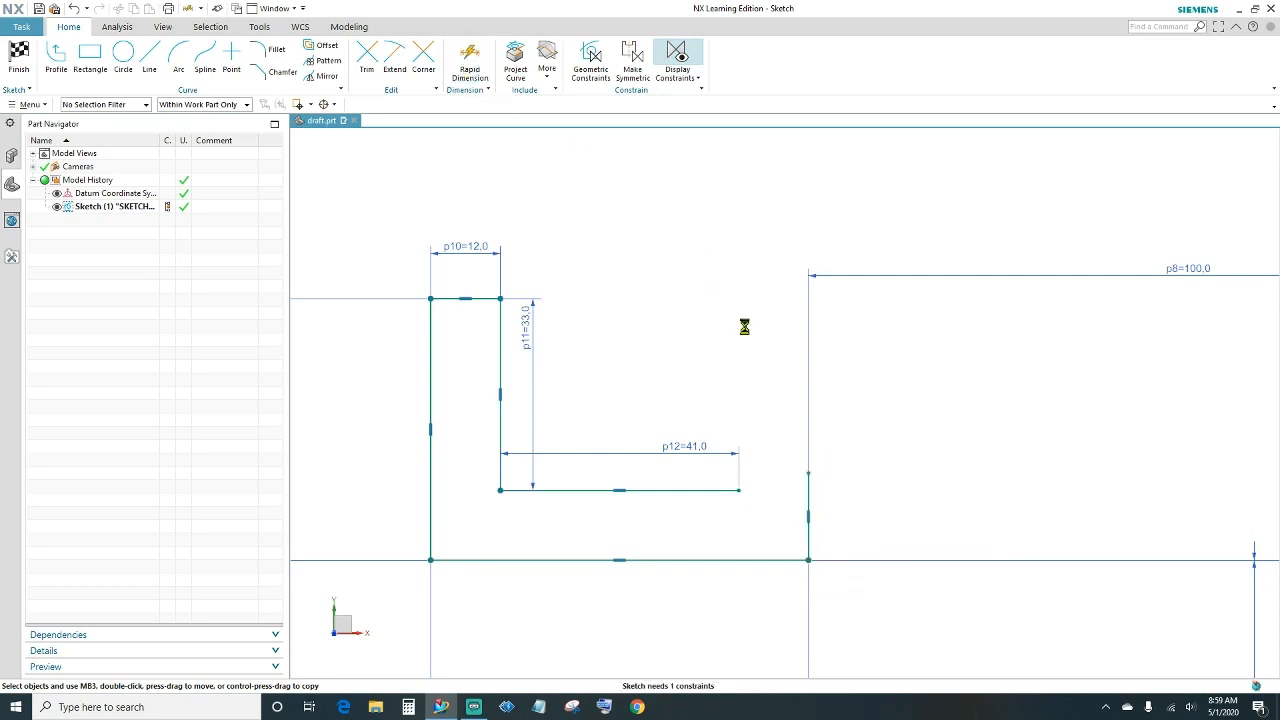
click(815, 491)
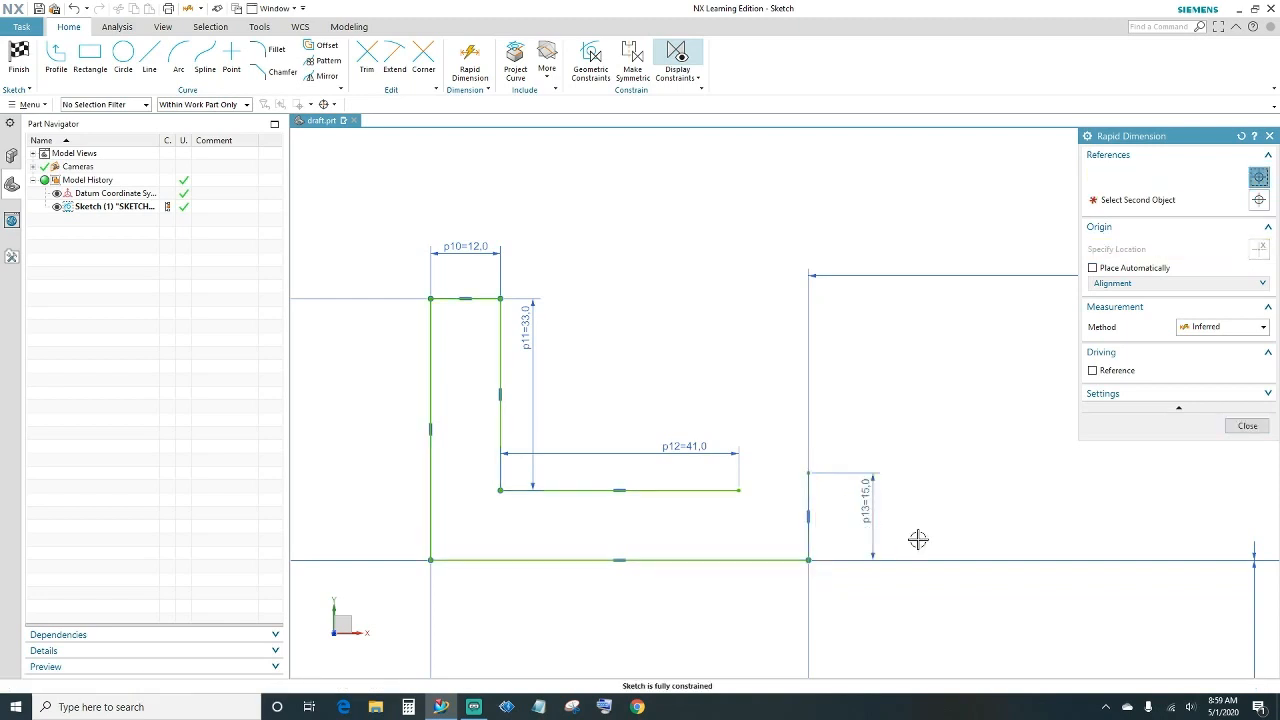
text(22)
key(Return)
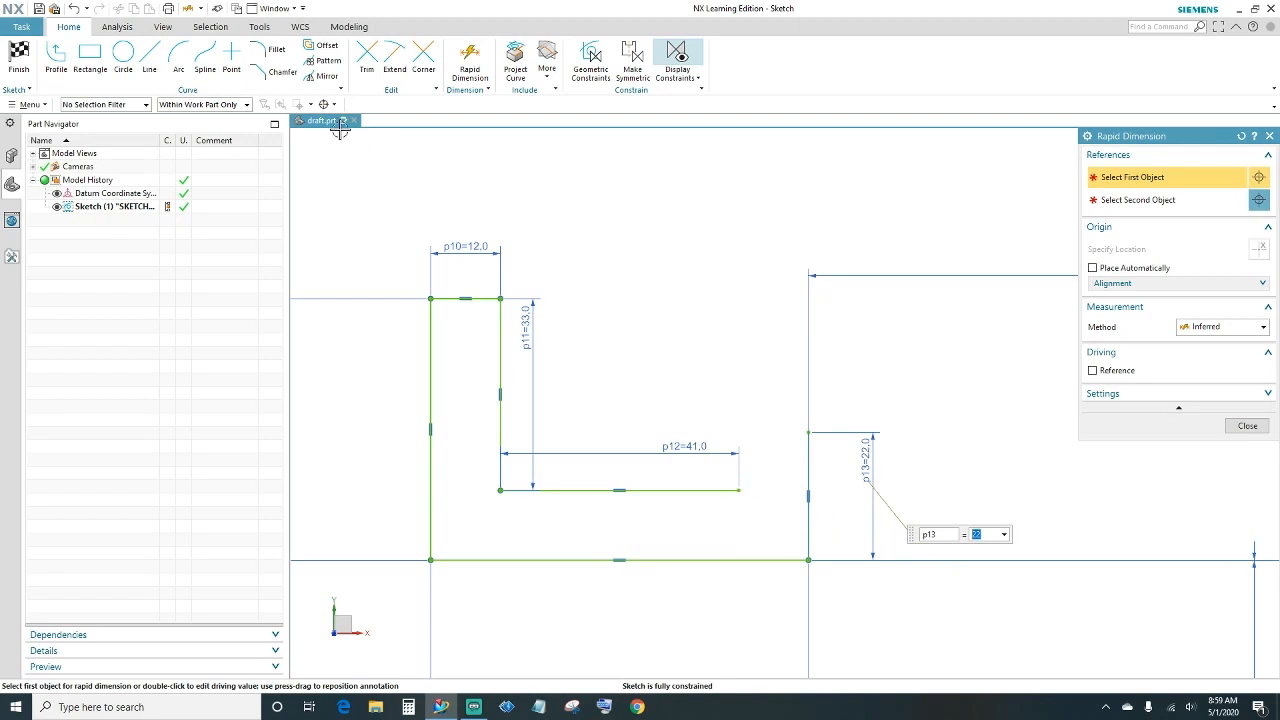
- Draw a line about 9 mm long to the left near the 22 mm line's upper end and constrain it to be horizontal
click(149, 58)
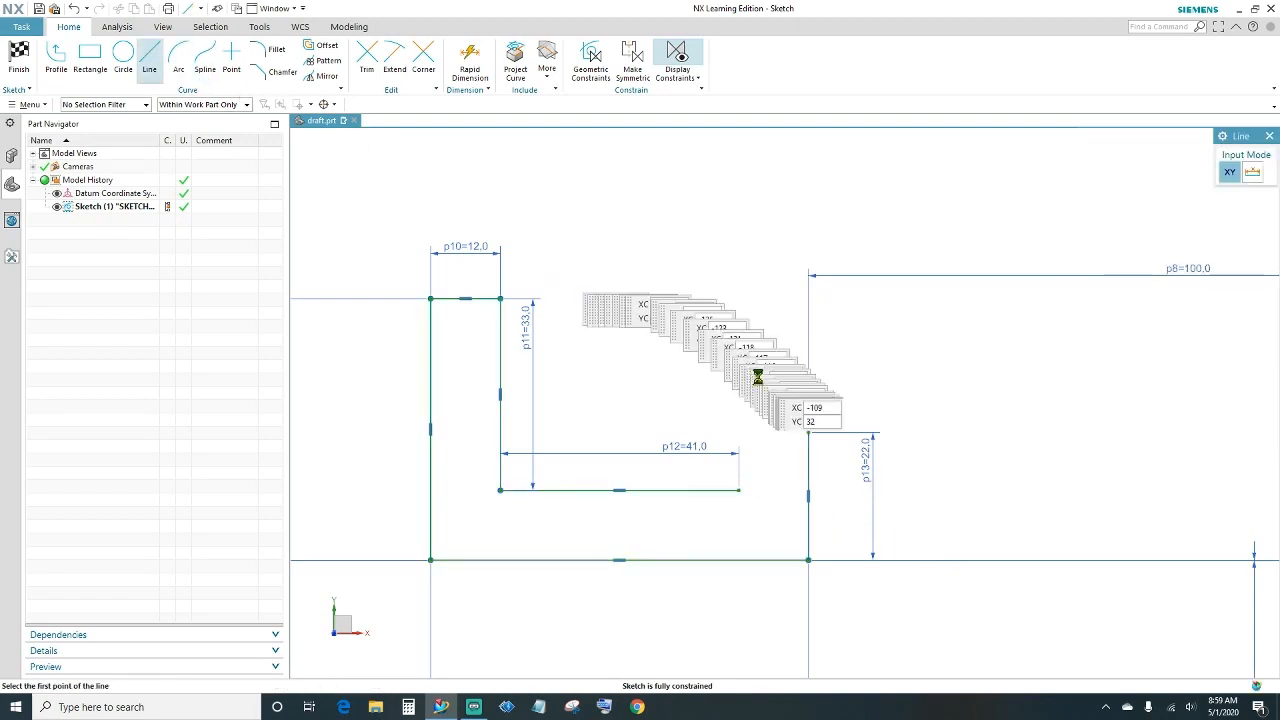
click(785, 414)
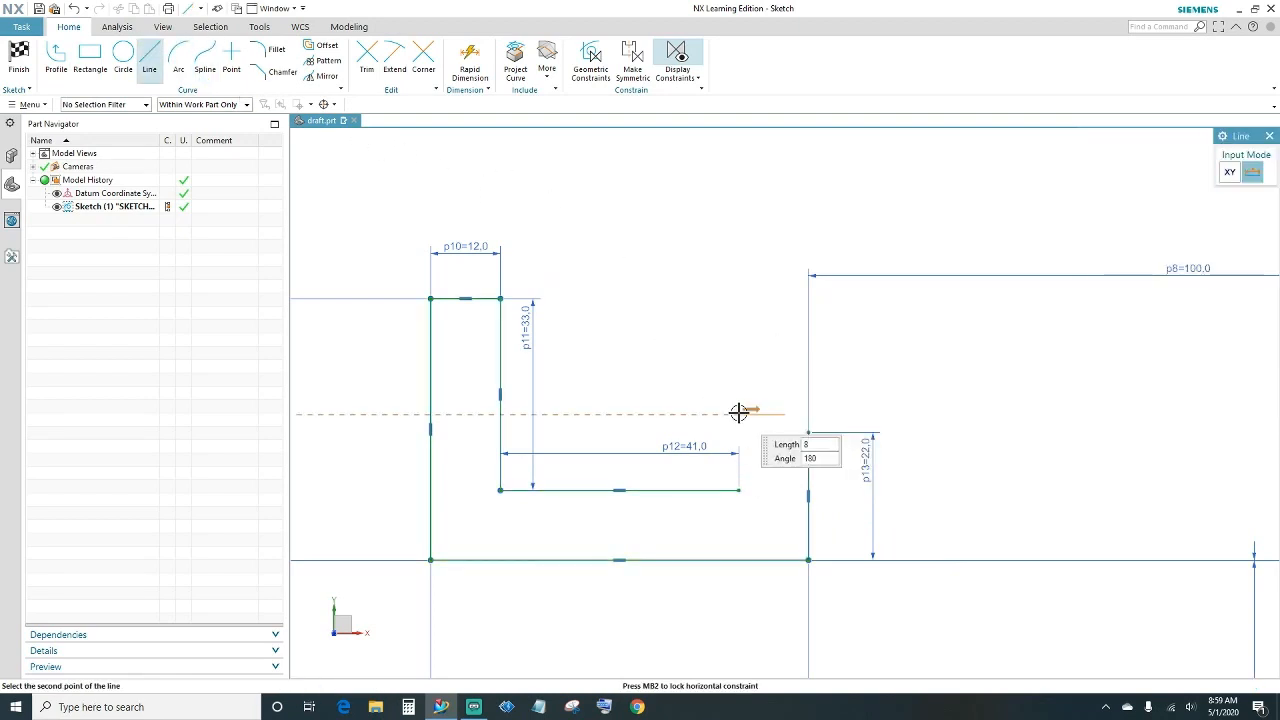
click(733, 414)
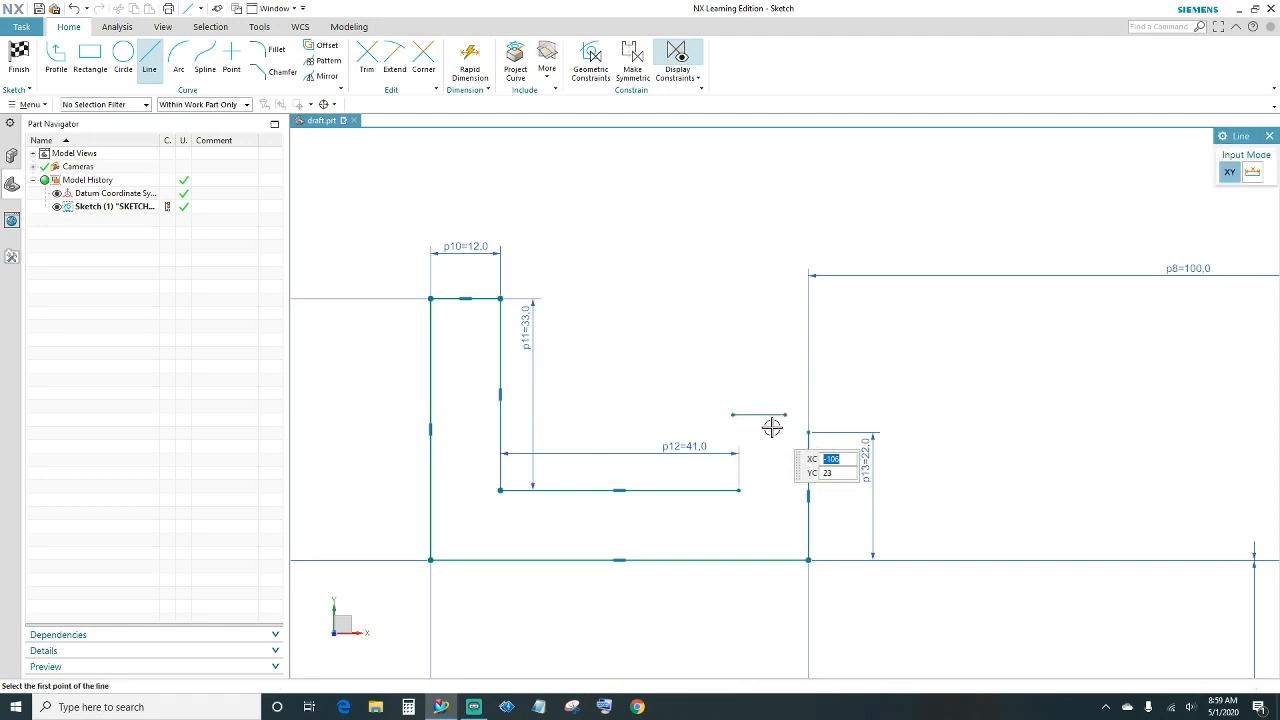
key(Escape)
click(775, 414)
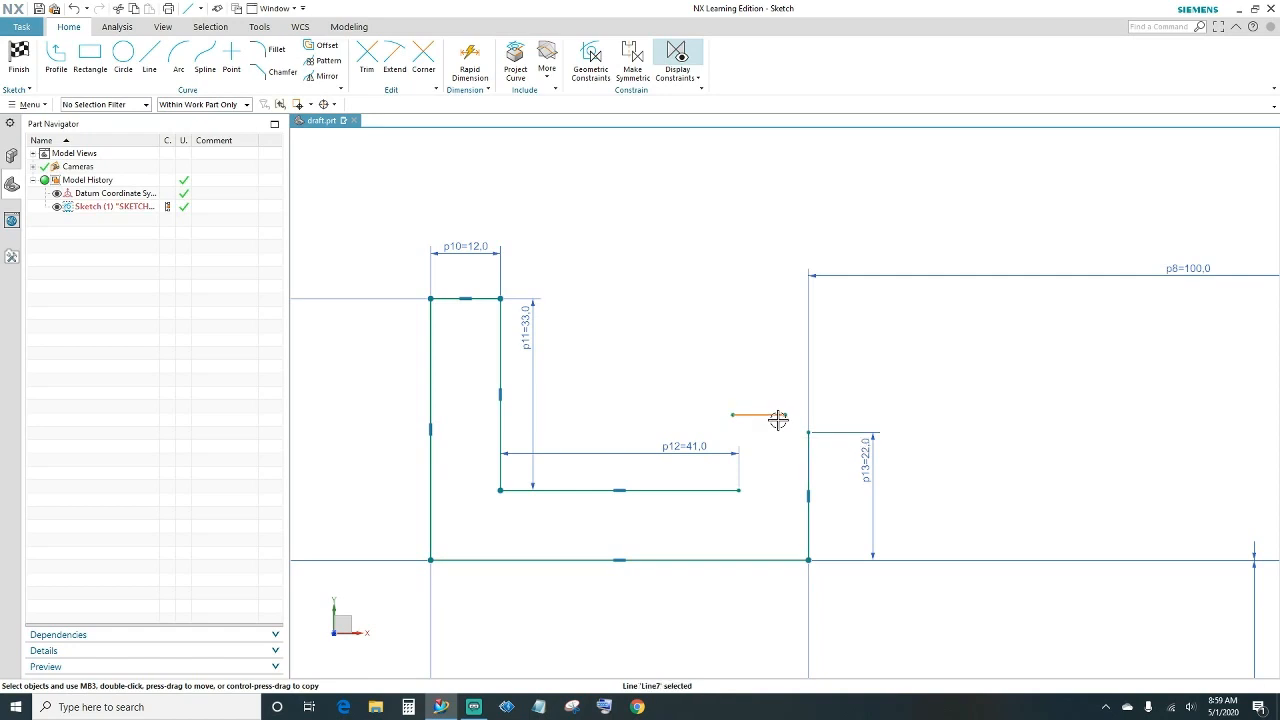
key(Escape)
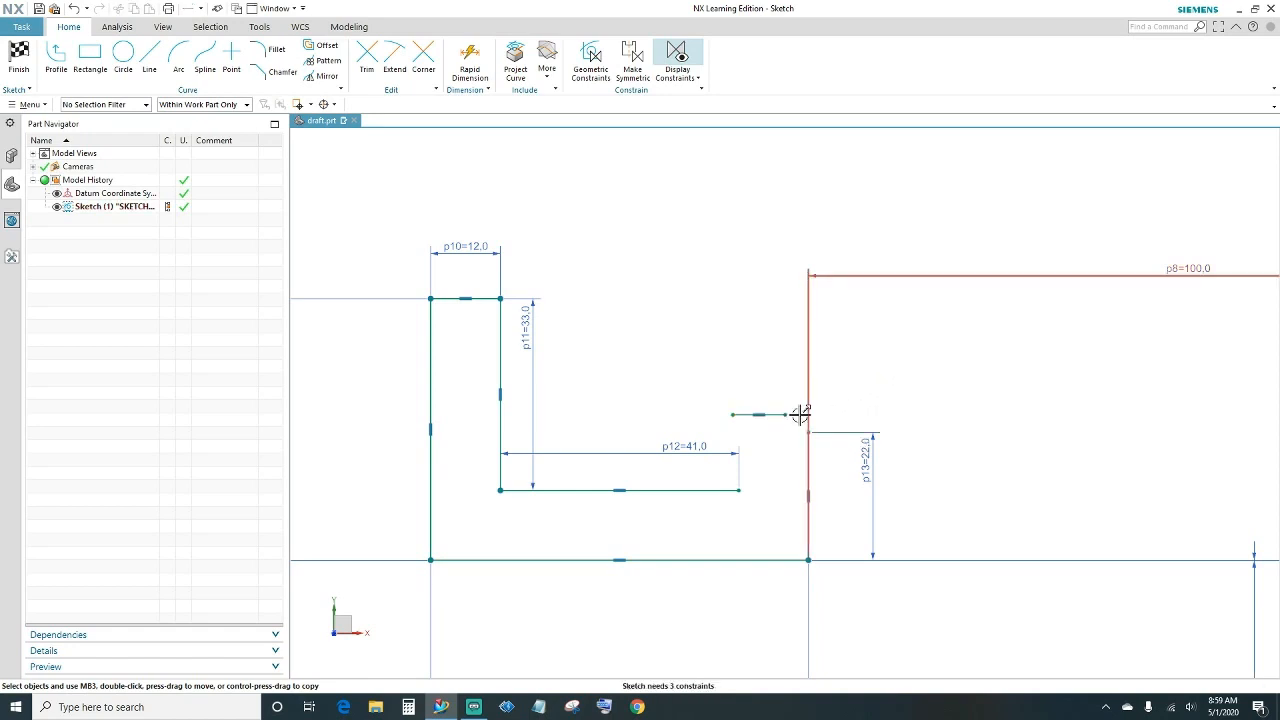
- Make the short horizontal line's right endpoint coincident with the 22 mm line's upper endpoint
click(786, 414)
click(808, 432)
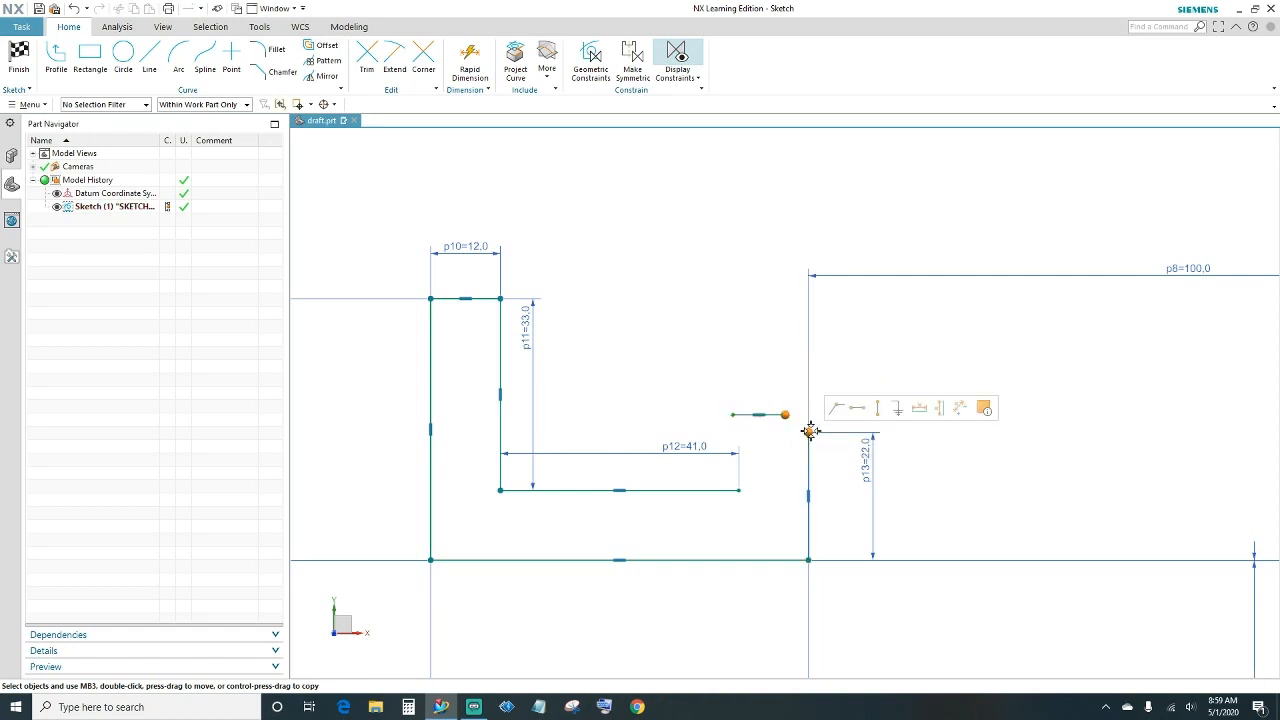
click(835, 410)
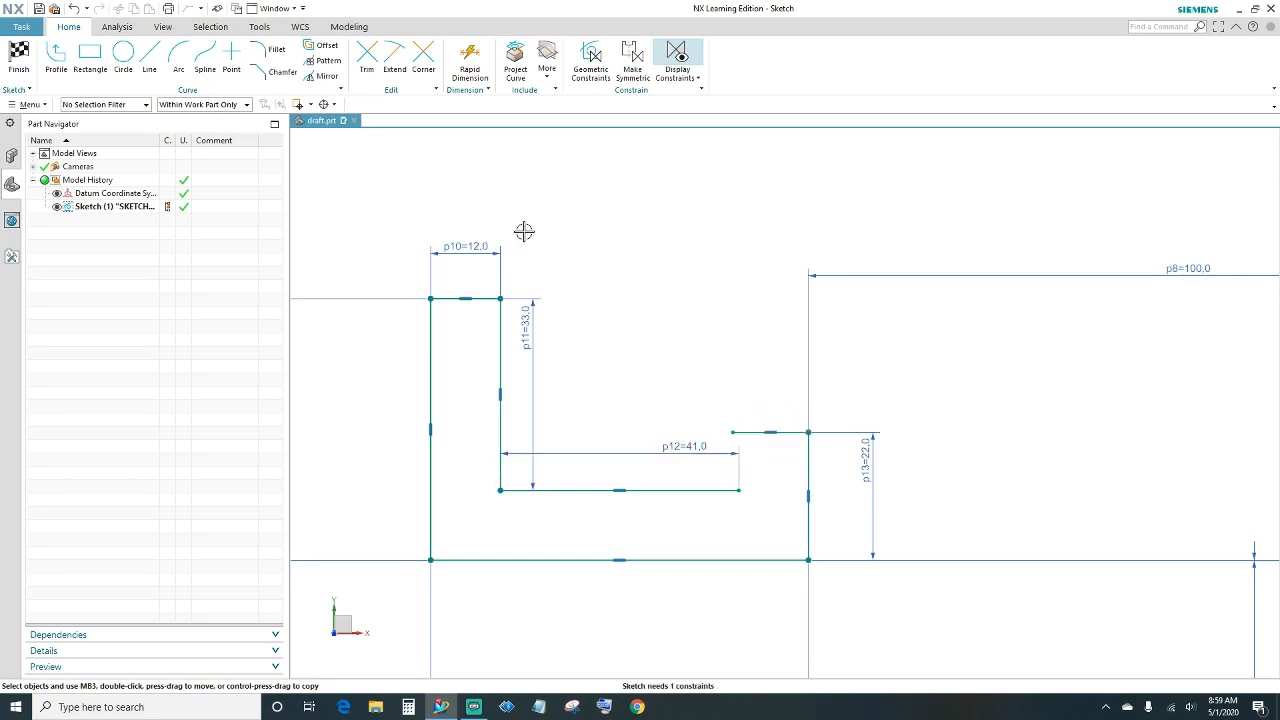
- Draw a line about 5 mm long straight up, starting just above and beyond the 41 mm line's free end
click(148, 64)
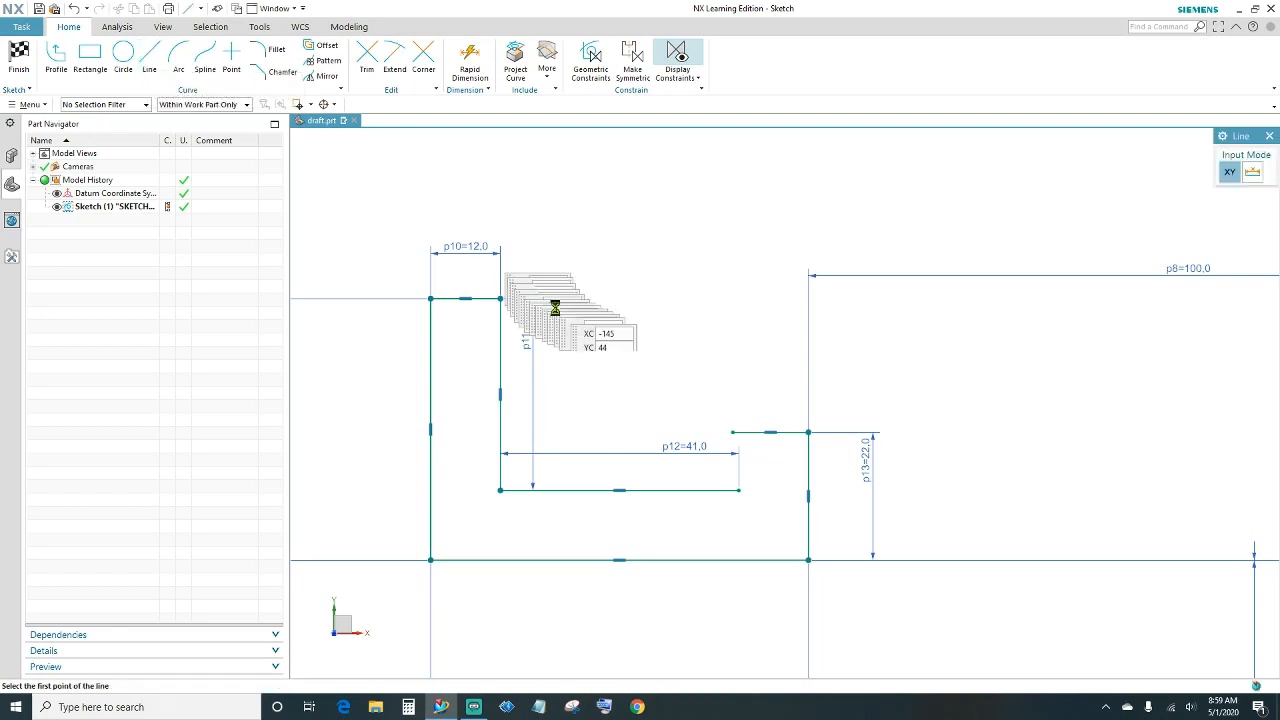
click(750, 478)
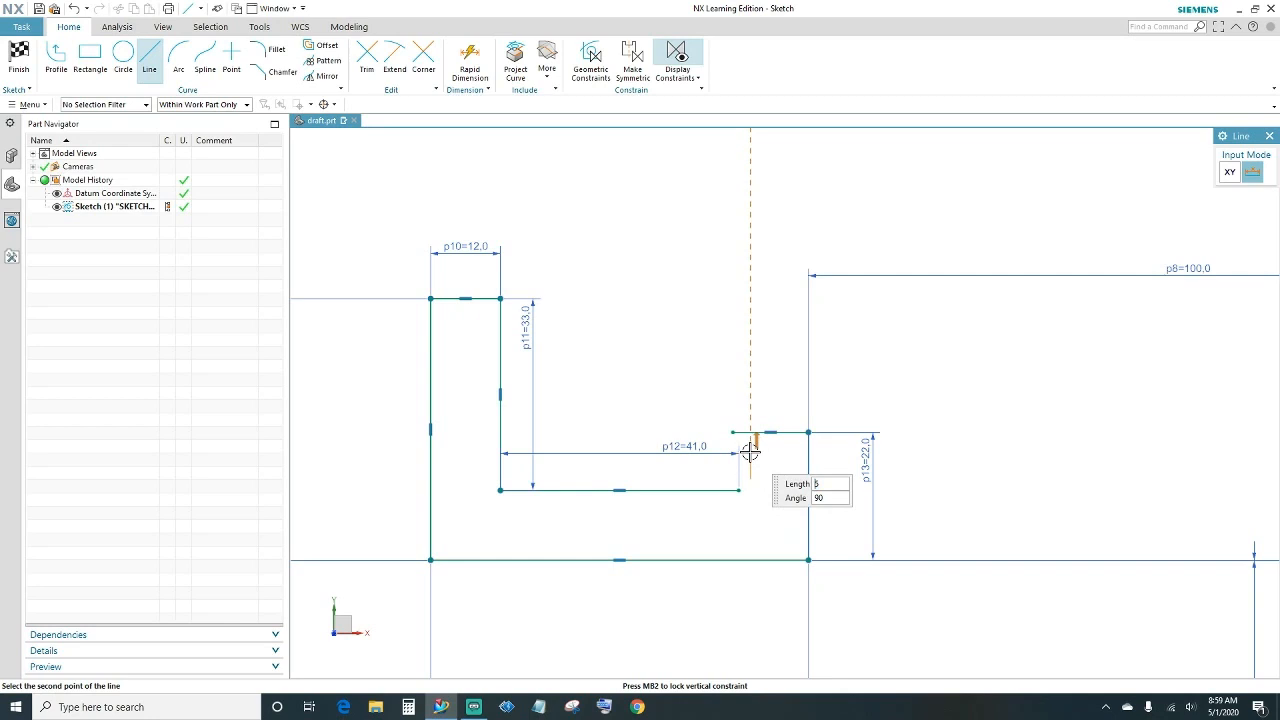
click(750, 451)
key(Escape)
scroll(770, 468, up, 5)
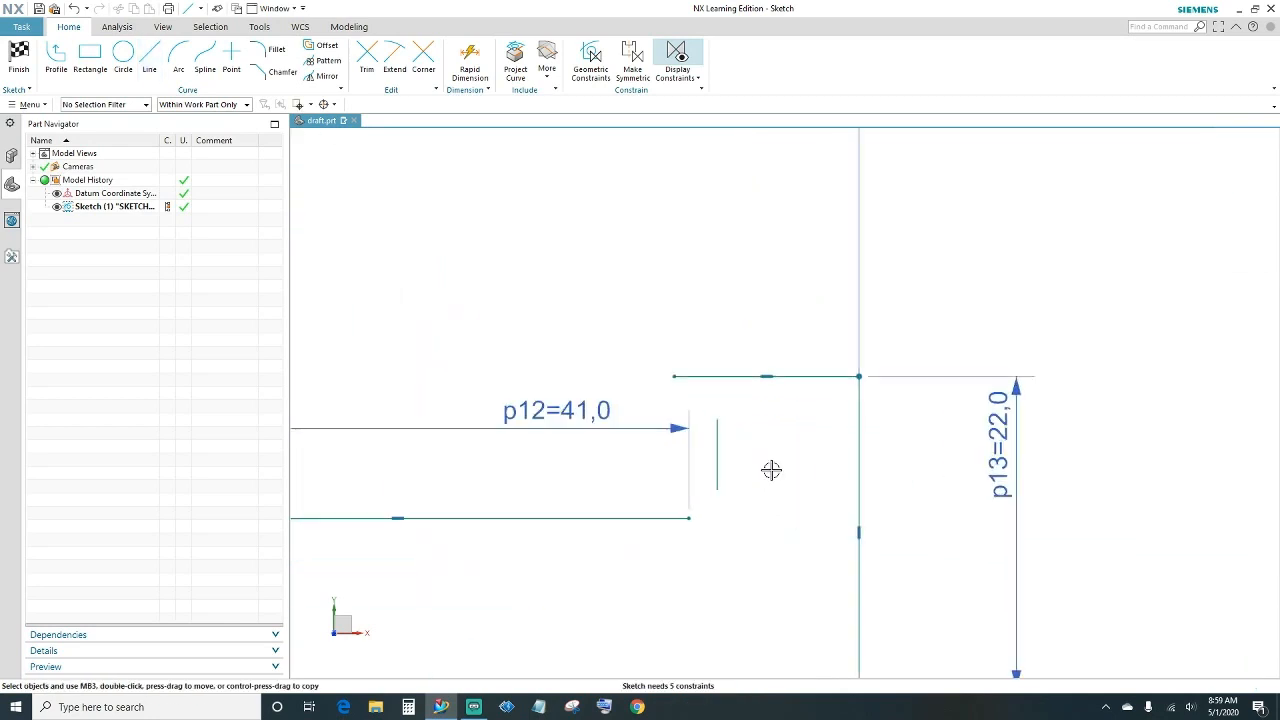
- Constrain the 5 mm line to be vertical and make its lower endpoint coincident with the 41 mm line's free end
click(706, 438)
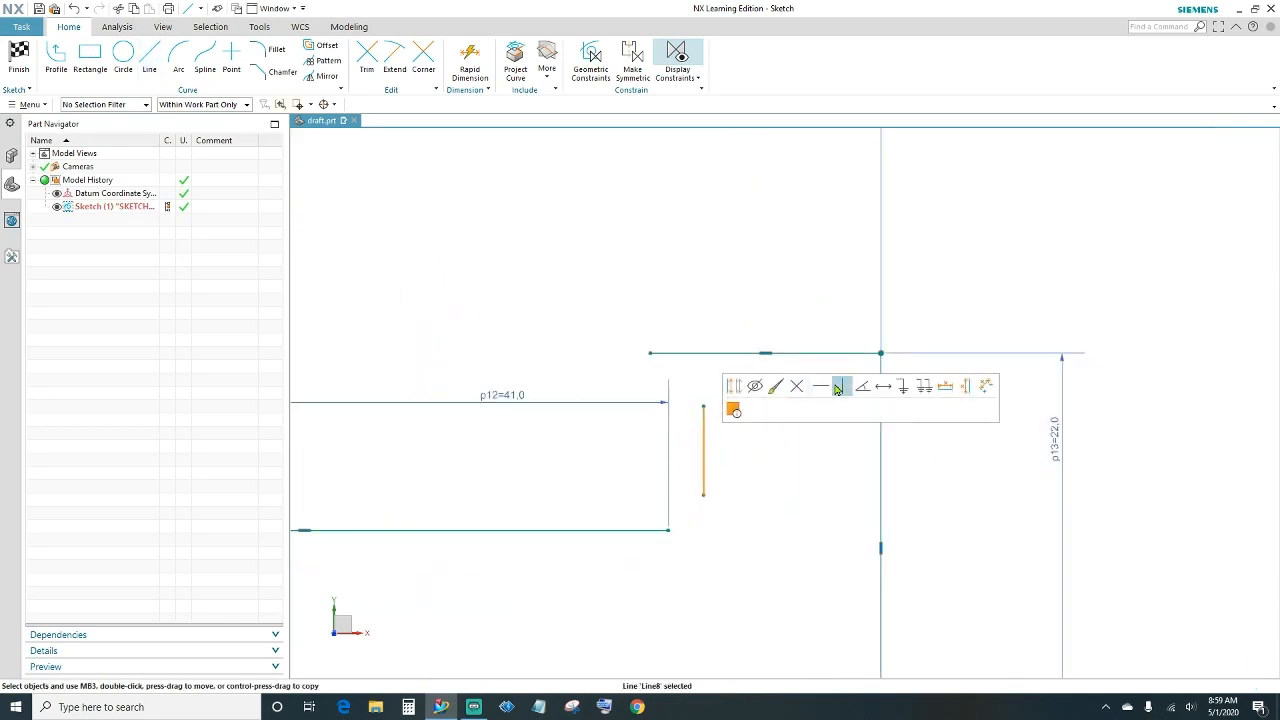
click(838, 387)
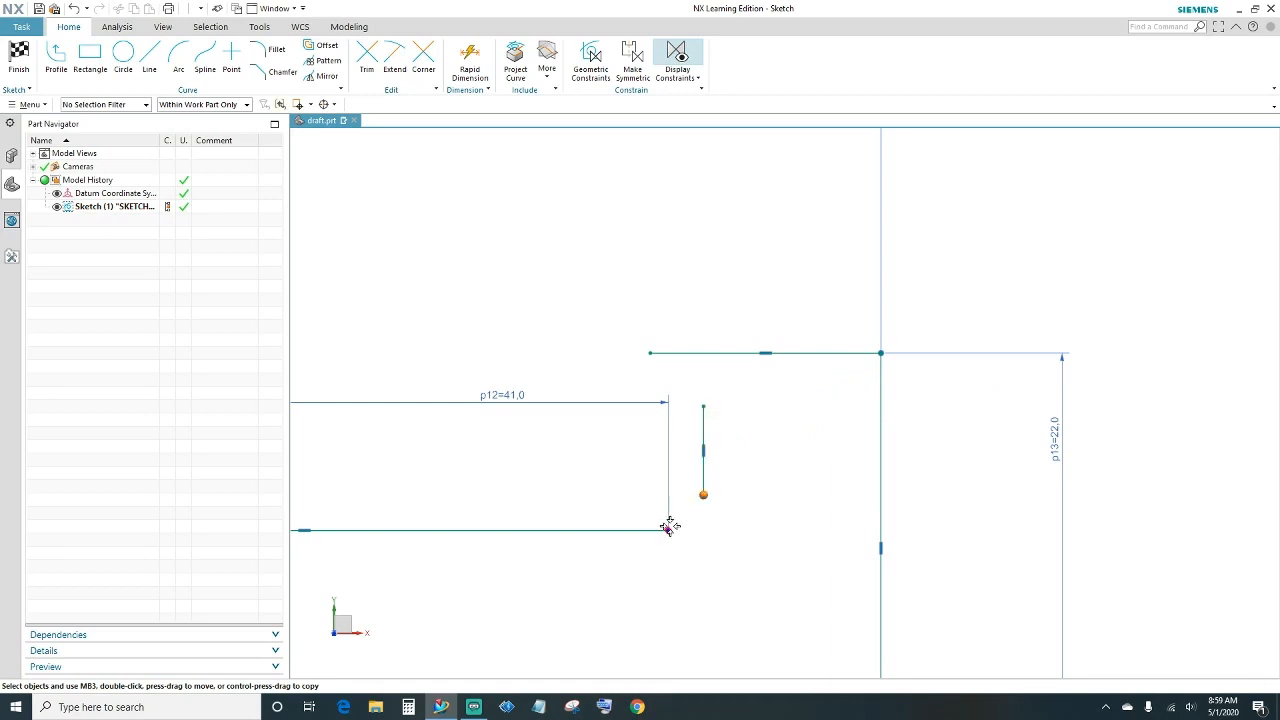
click(667, 531)
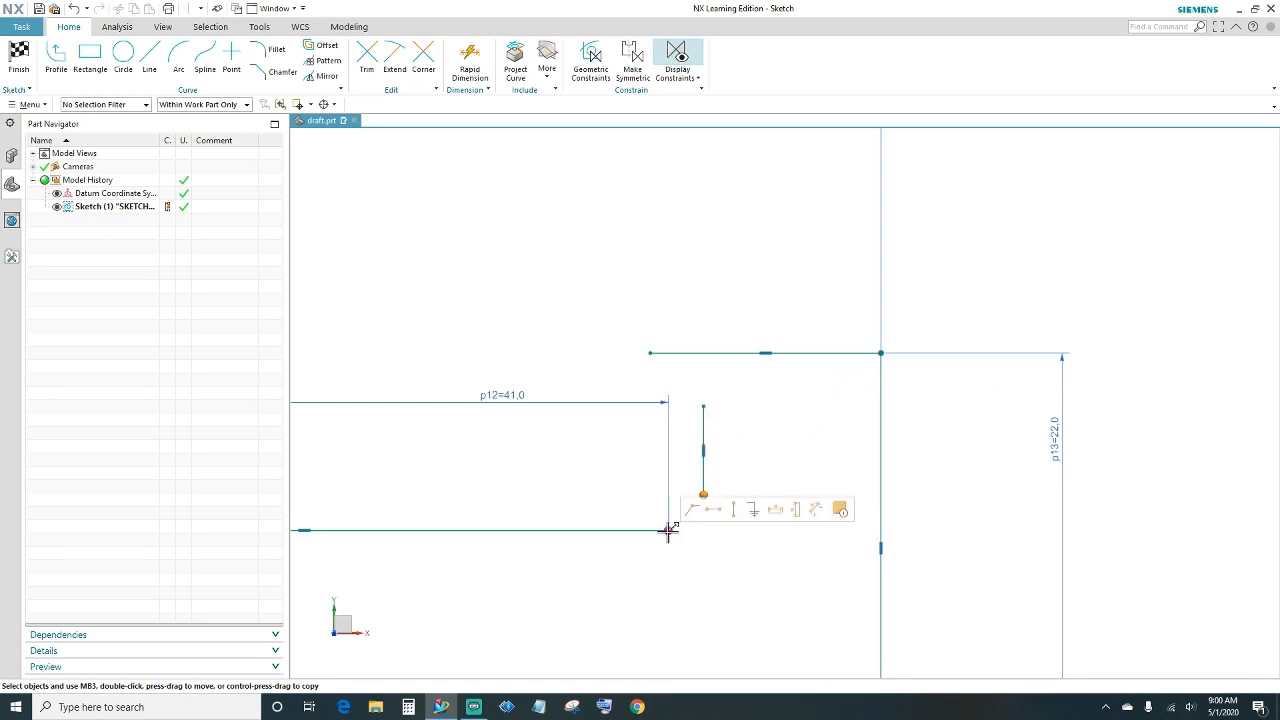
click(689, 506)
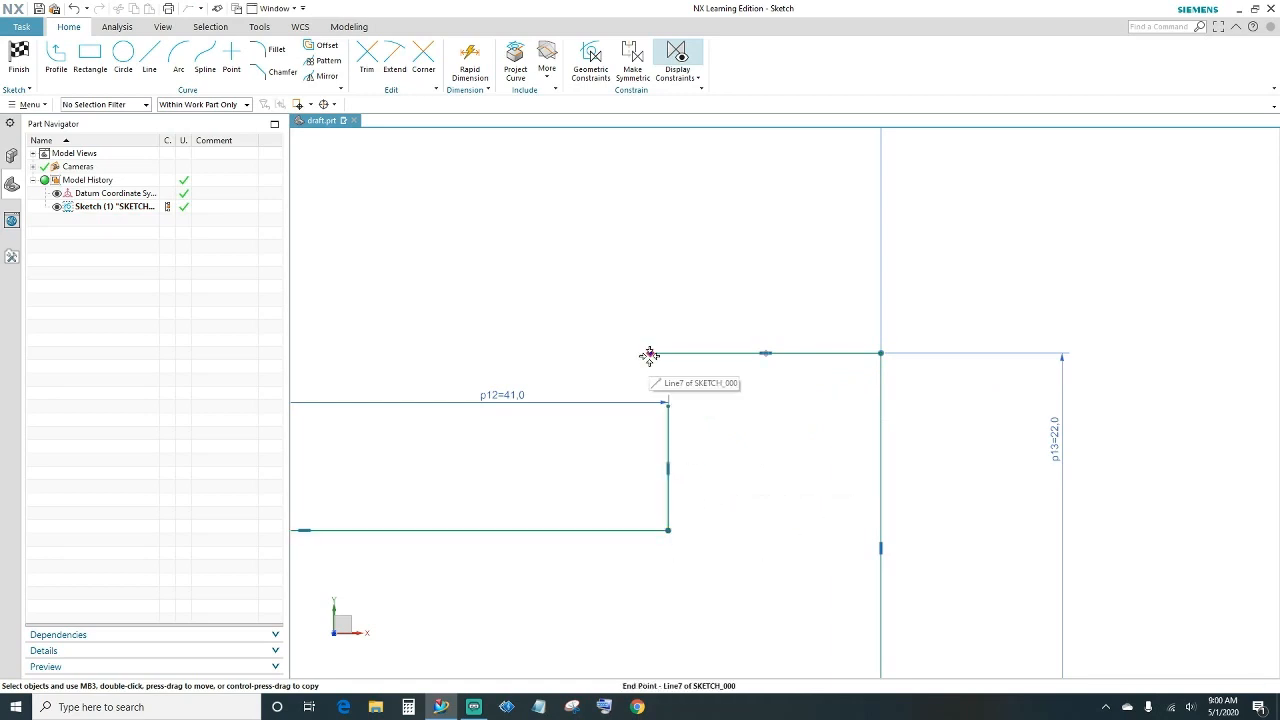
- Make the short horizontal line's free left endpoint coincident with the short vertical line's upper endpoint to close the profile
drag(651, 353, 676, 353)
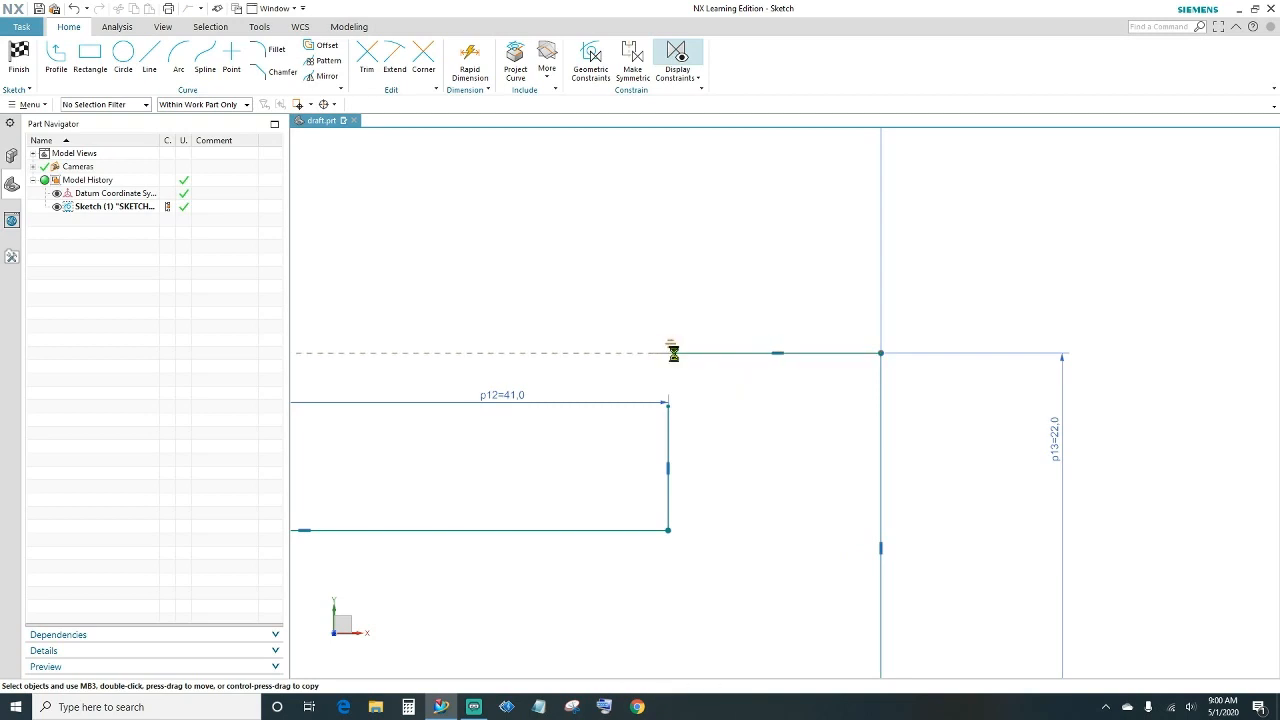
click(668, 404)
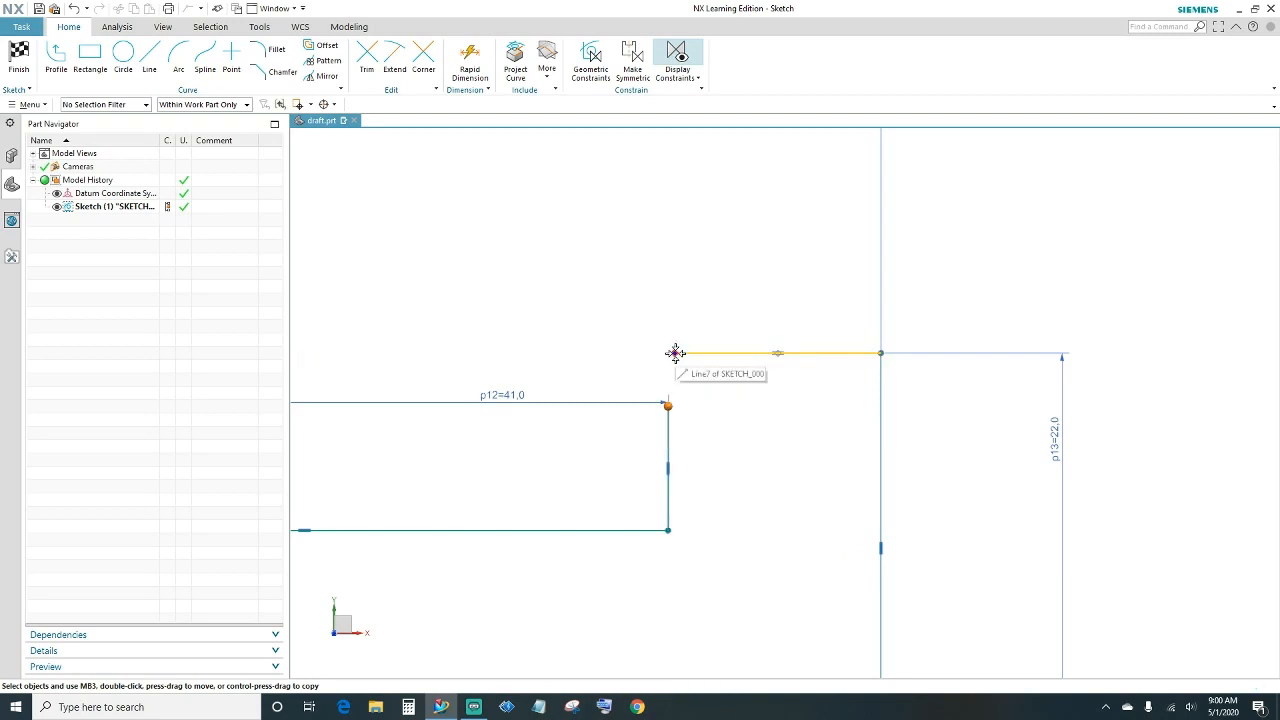
click(676, 353)
click(695, 332)
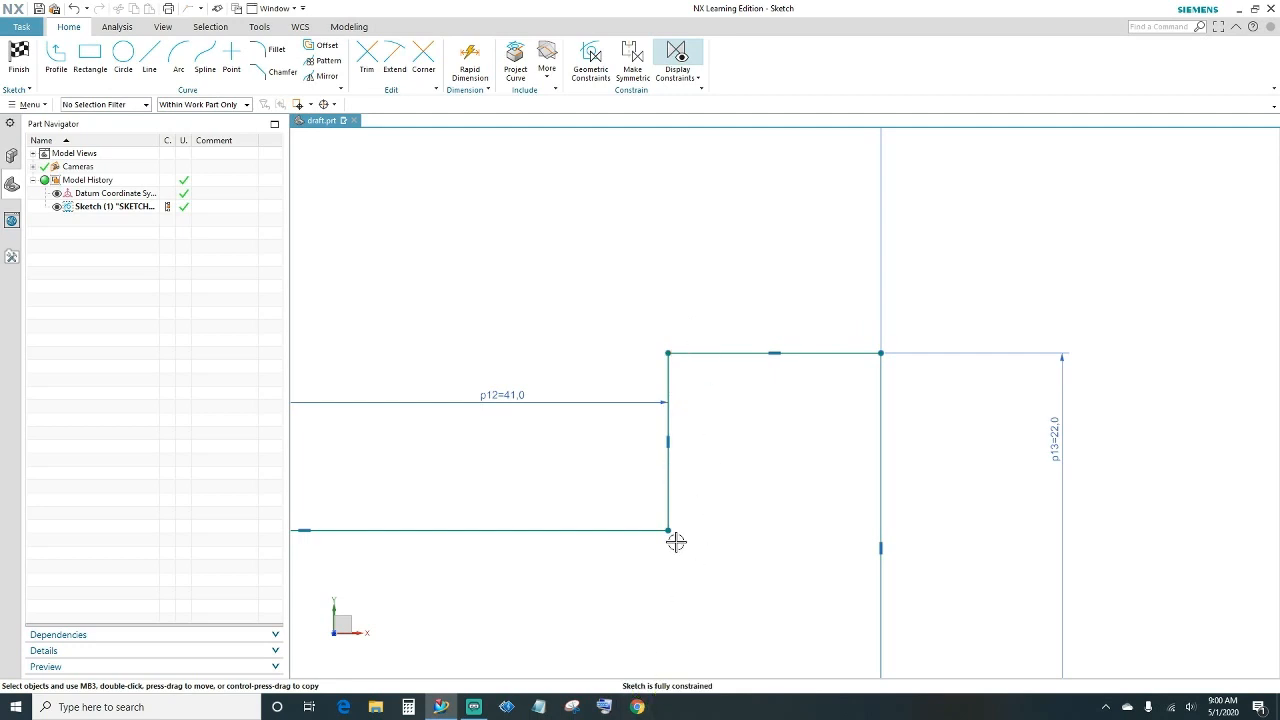
- Reposition the 33, 41, 22 and 65 mm dimensions neatly around the profile and finish the sketch
scroll(614, 360, down, 5)
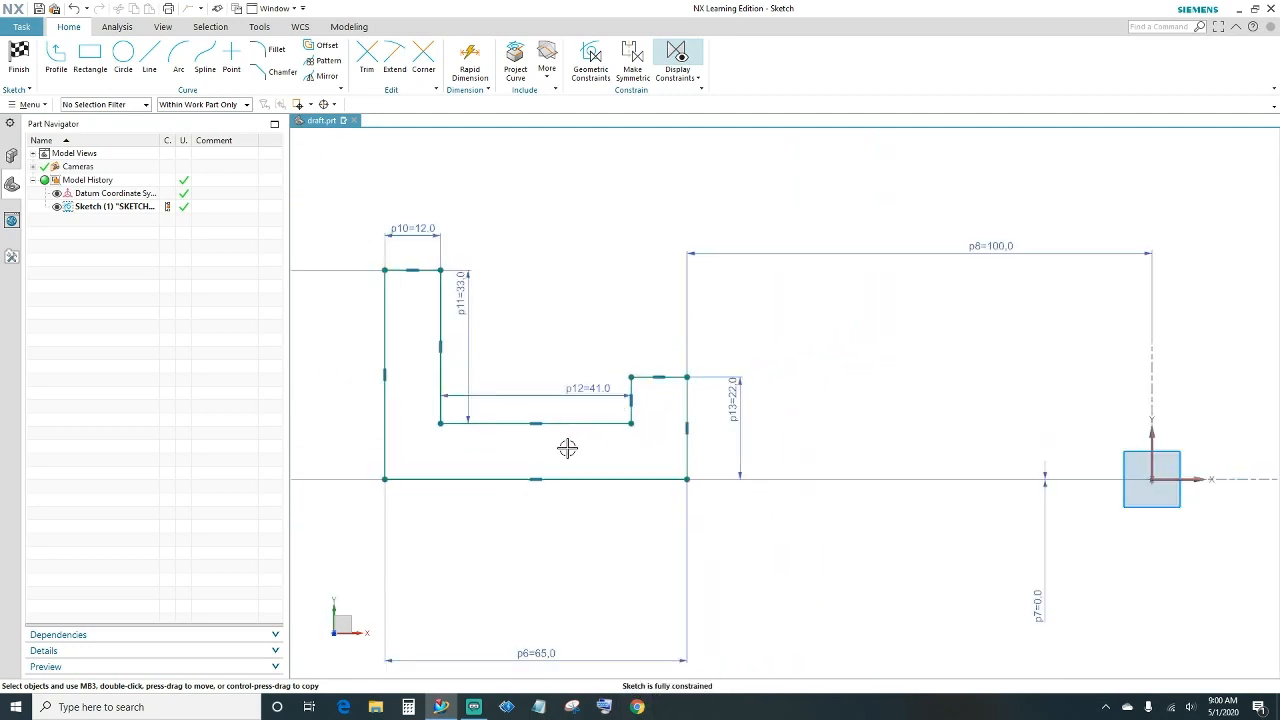
shift+middle_drag(567, 448, 724, 429)
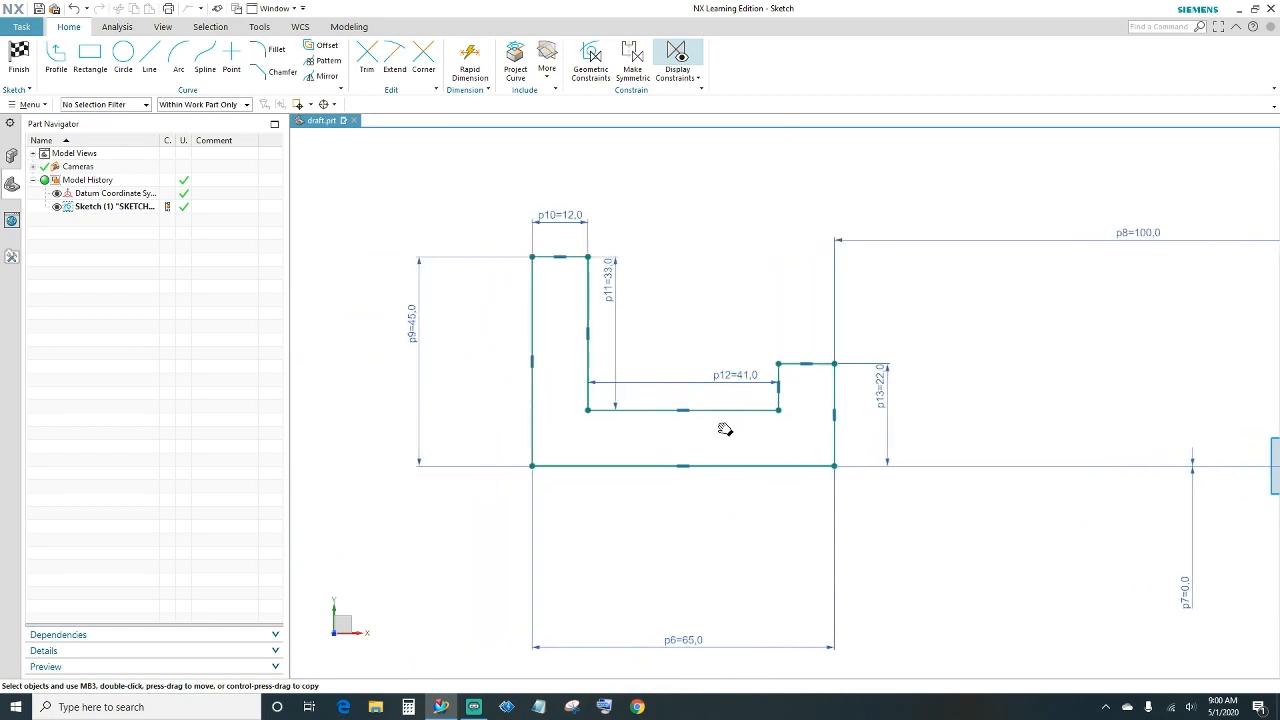
drag(598, 330, 480, 352)
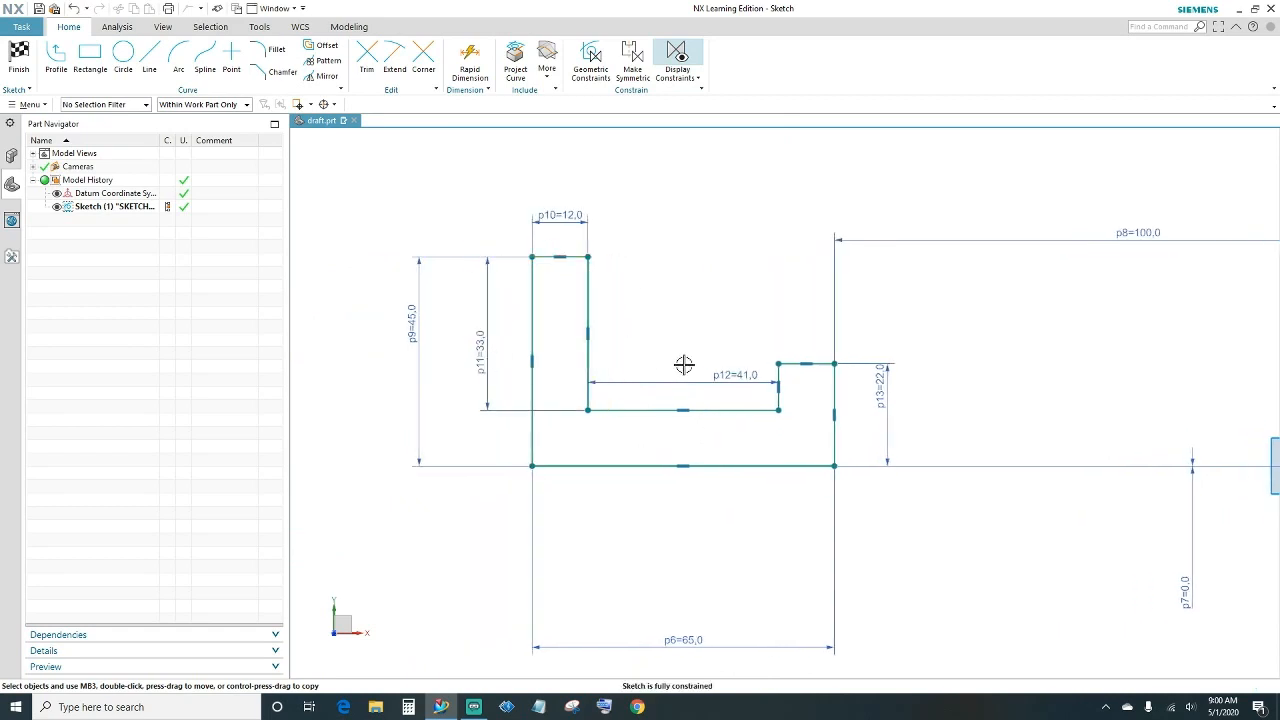
mouse_move(729, 374)
mouse_down()
mouse_move(694, 300)
mouse_move(680, 209)
mouse_move(684, 222)
mouse_up()
drag(893, 420, 882, 409)
drag(692, 645, 679, 530)
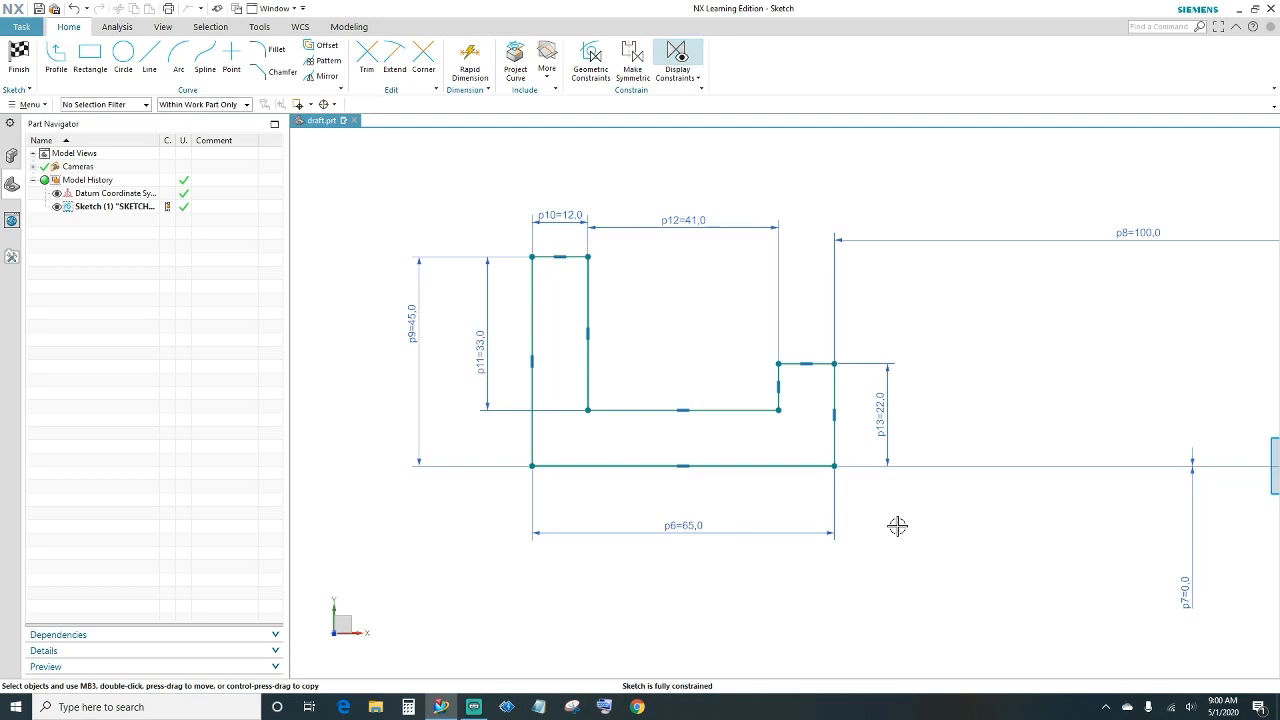
click(18, 56)
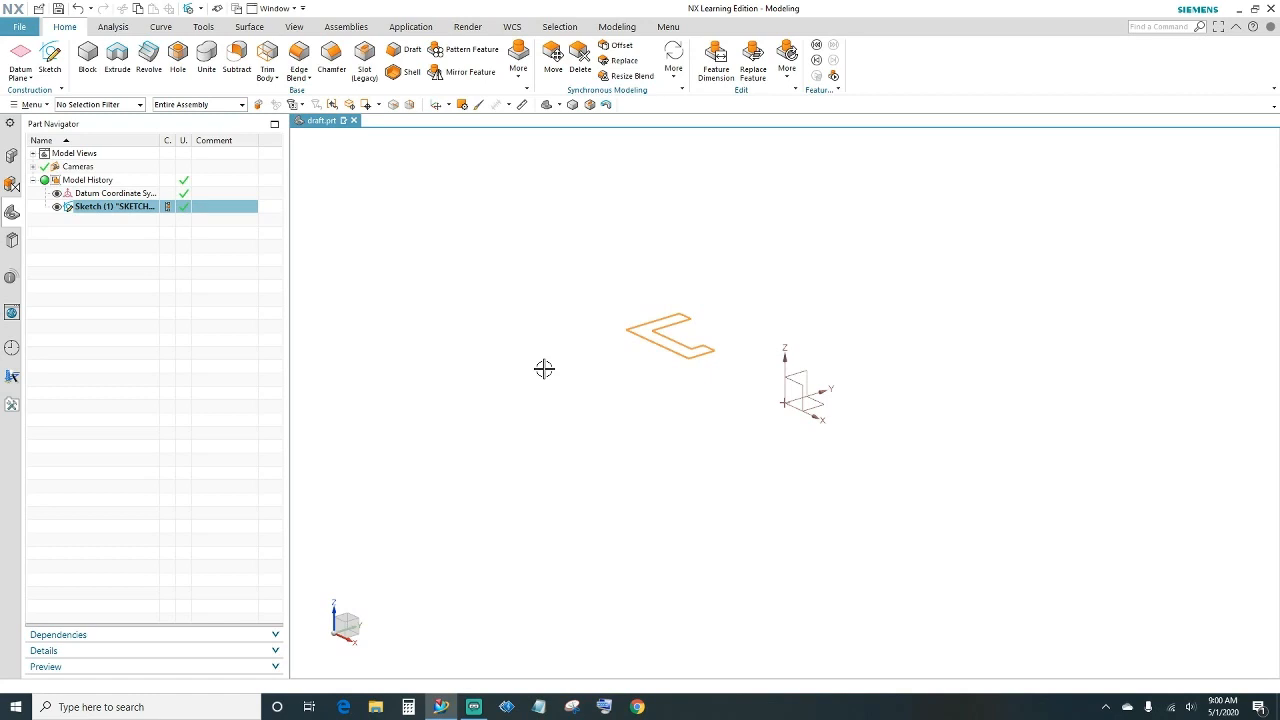
- Start an Extrude of the closed profile with its limit set to Symmetric Value at 30 mm
mouse_move(544, 369)
middle_down()
mouse_move(581, 451)
mouse_move(594, 443)
middle_up()
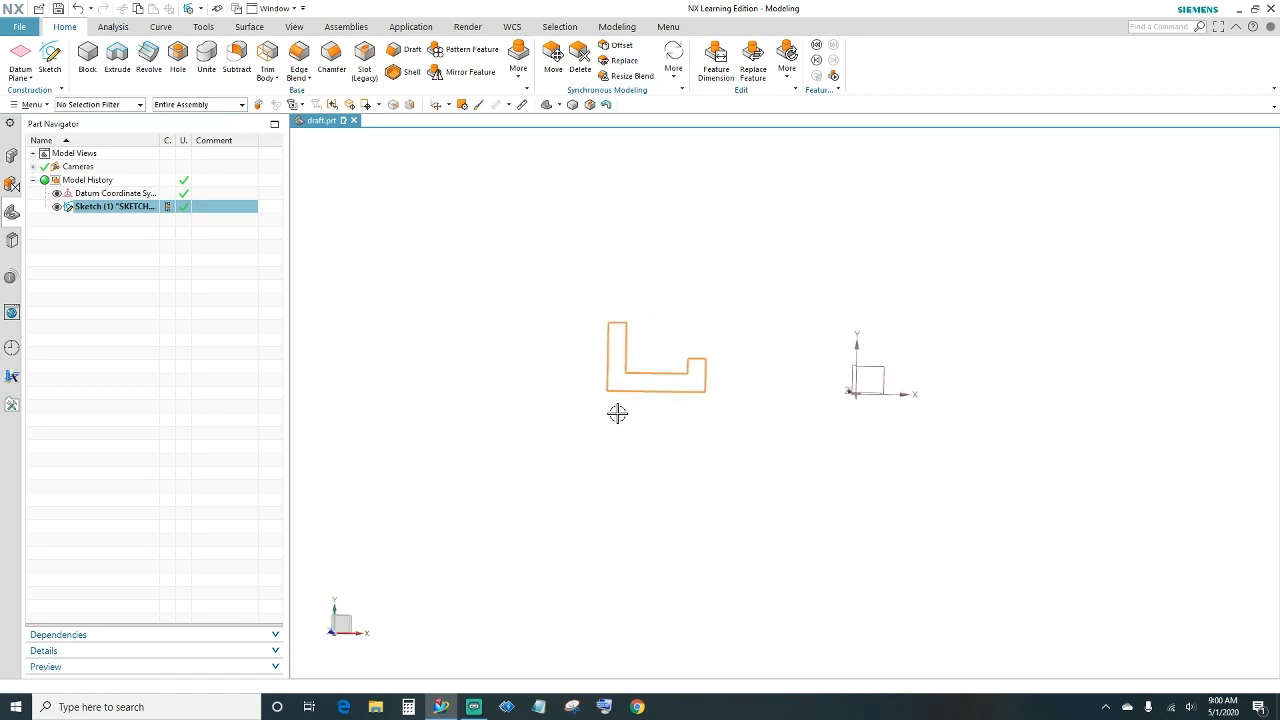
click(116, 64)
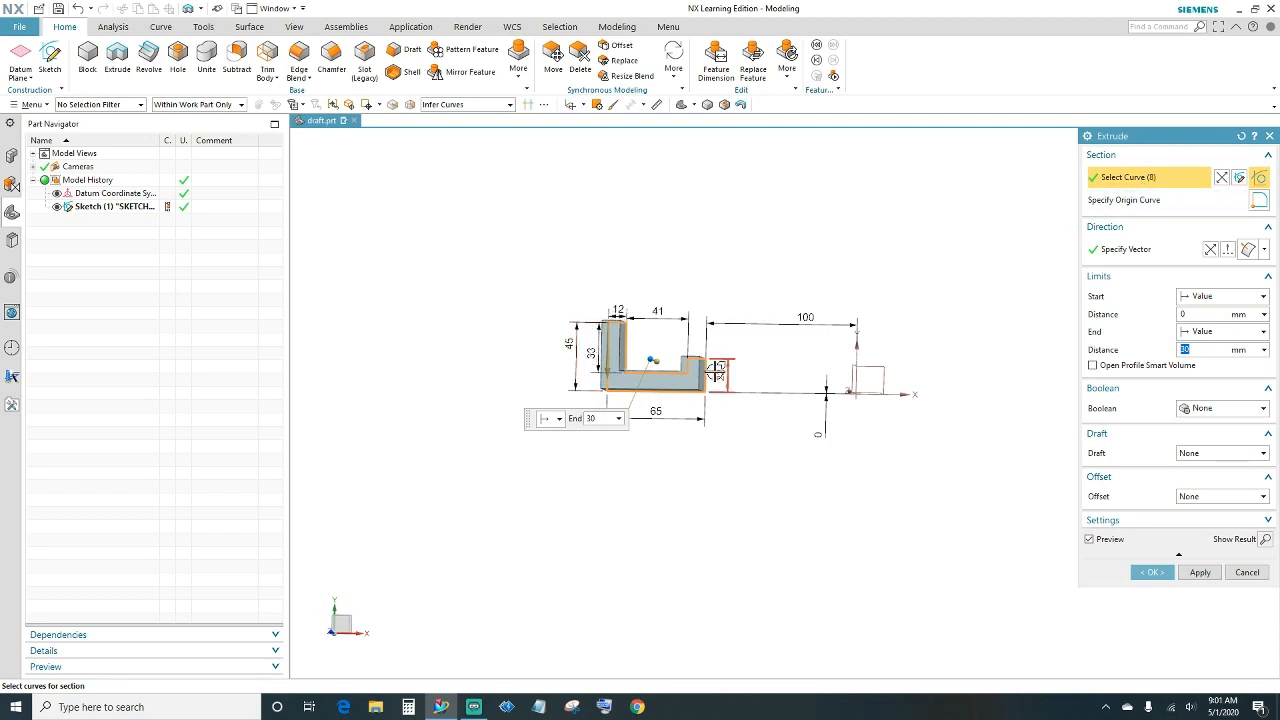
scroll(697, 477, up, 4)
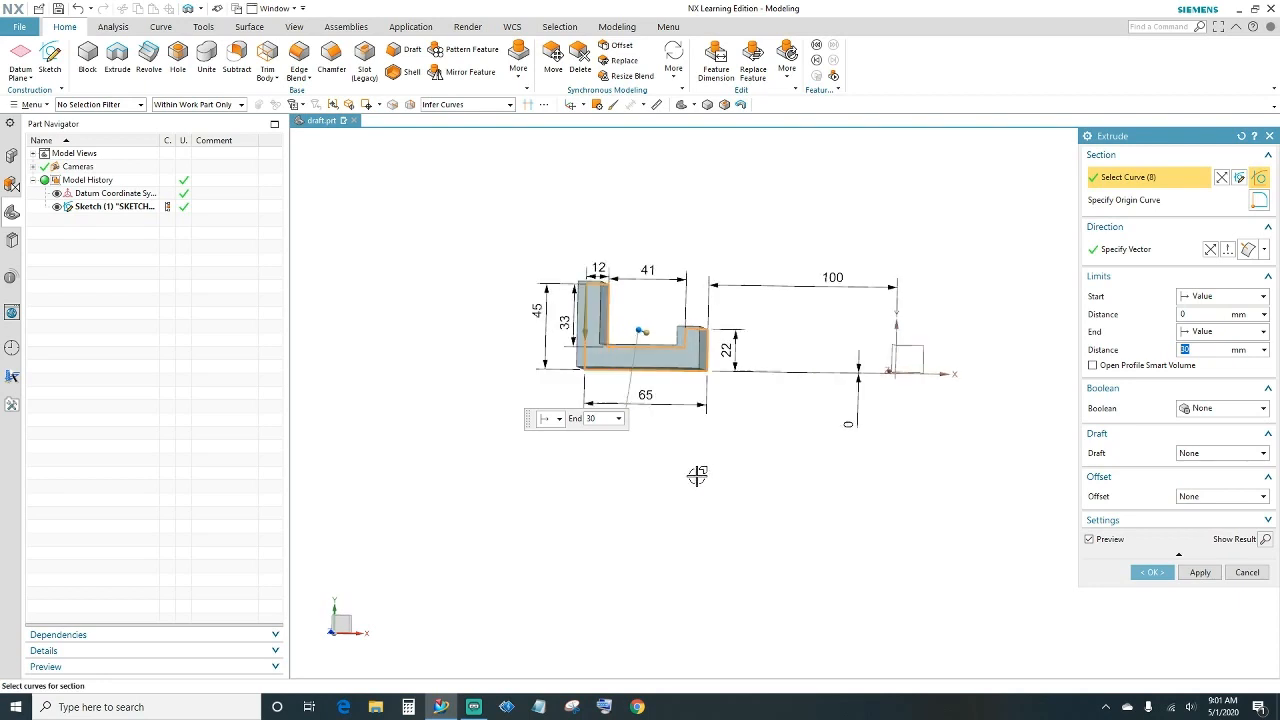
shift+middle_drag(744, 456, 751, 529)
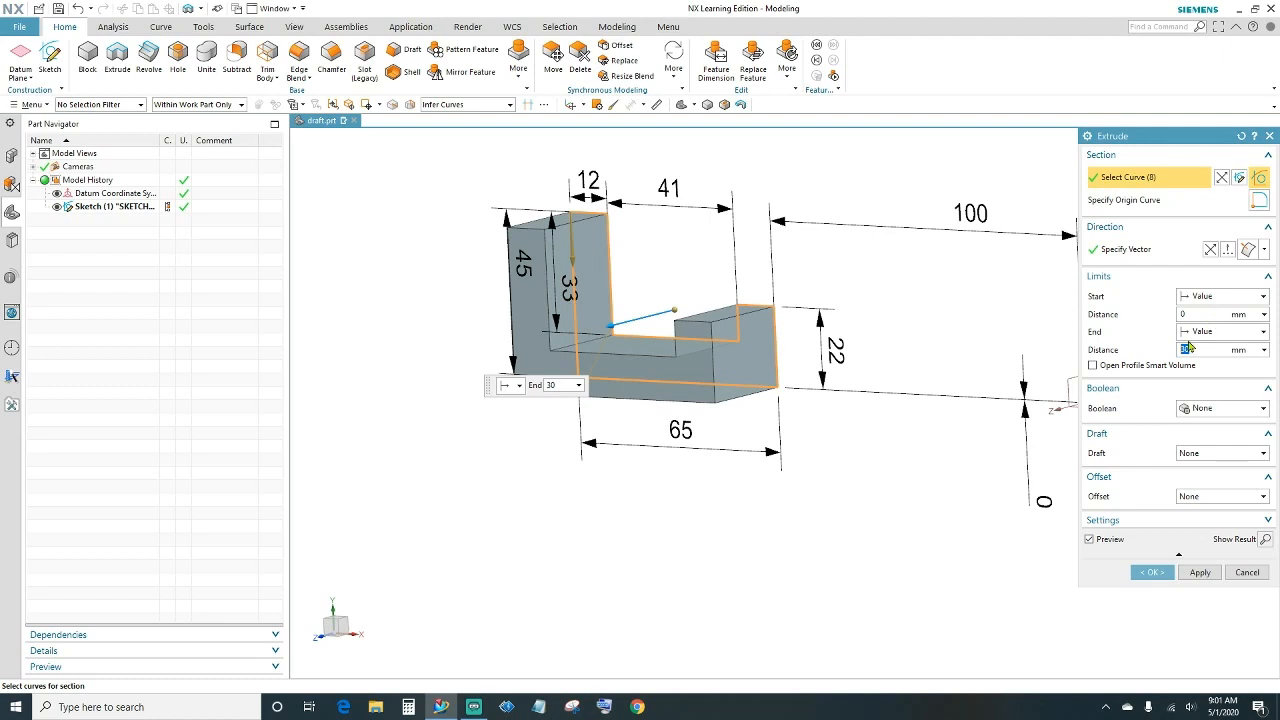
middle_drag(908, 440, 875, 473)
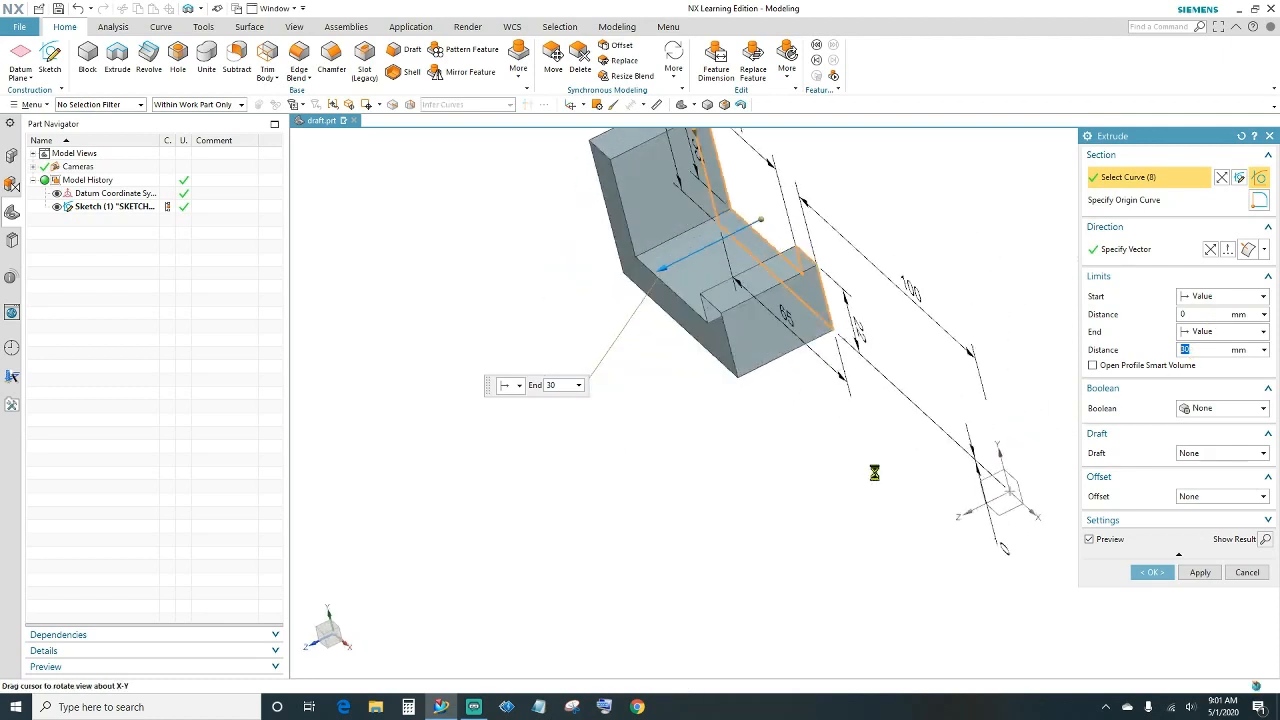
click(1217, 298)
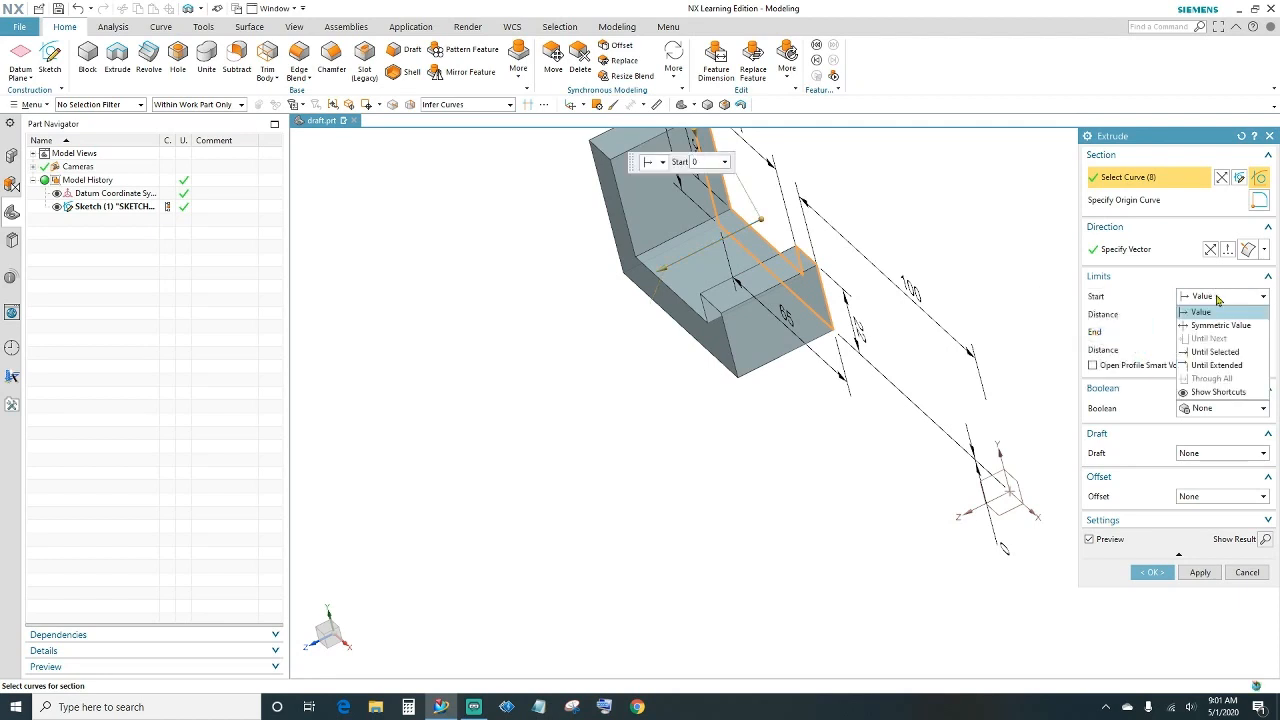
click(1223, 326)
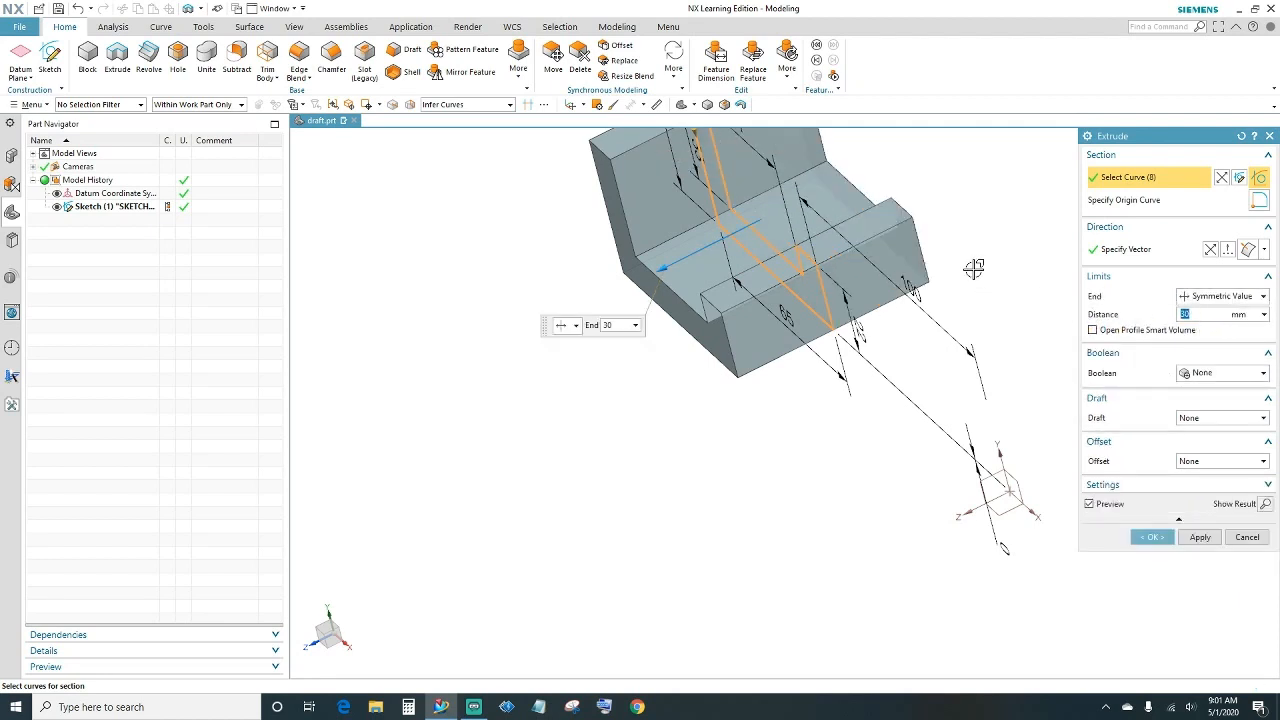
shift+middle_drag(974, 266, 893, 428)
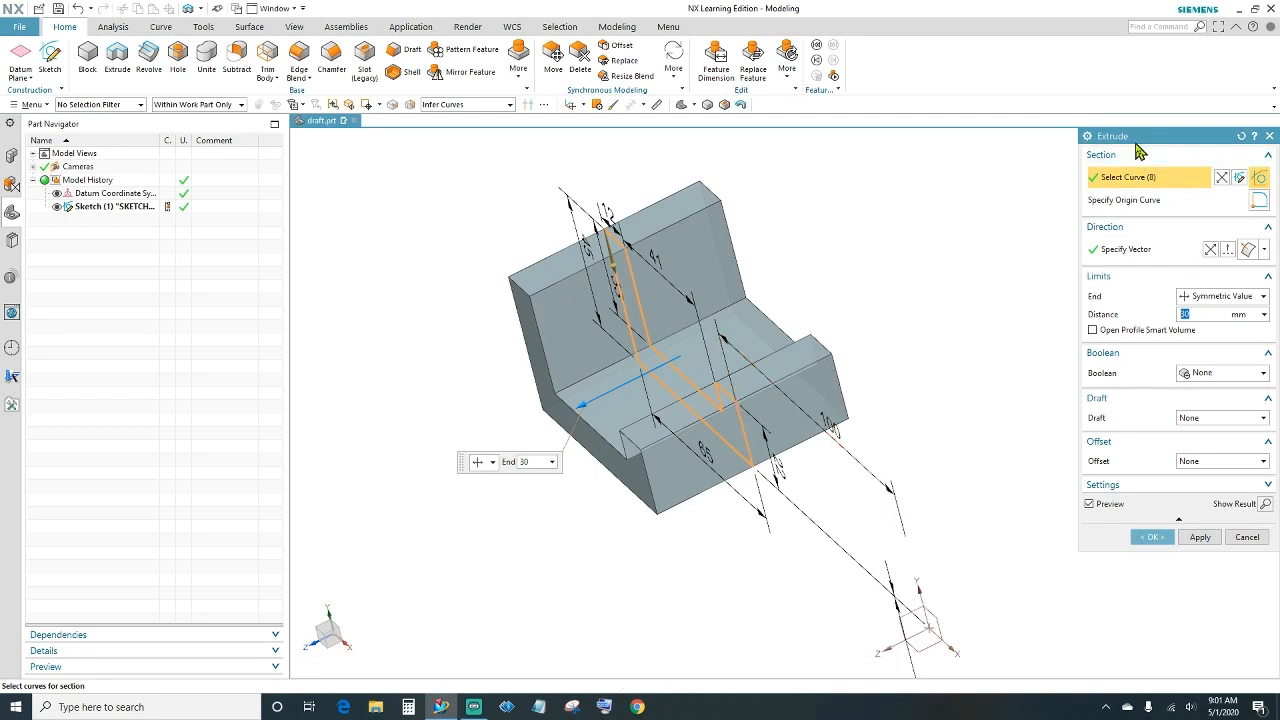
- Try the From Start Limit draft option with a 10° angle on the extrusion
drag(1147, 146, 1130, 146)
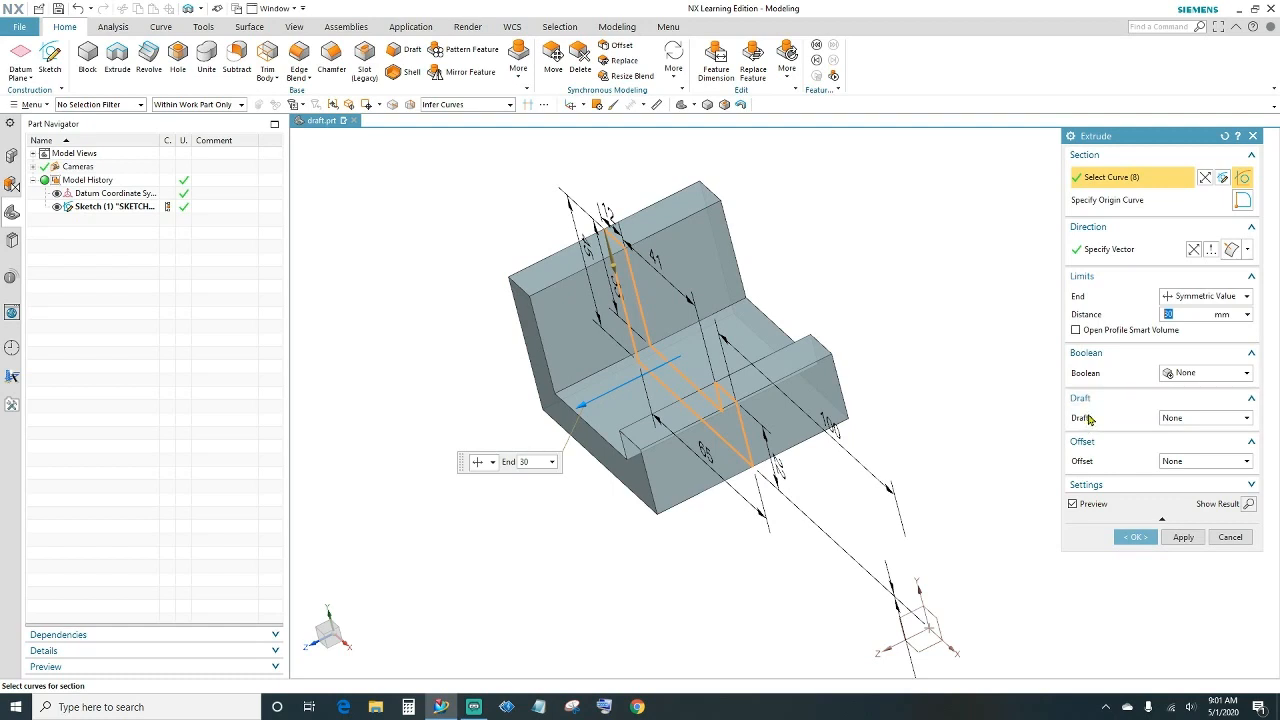
click(1247, 419)
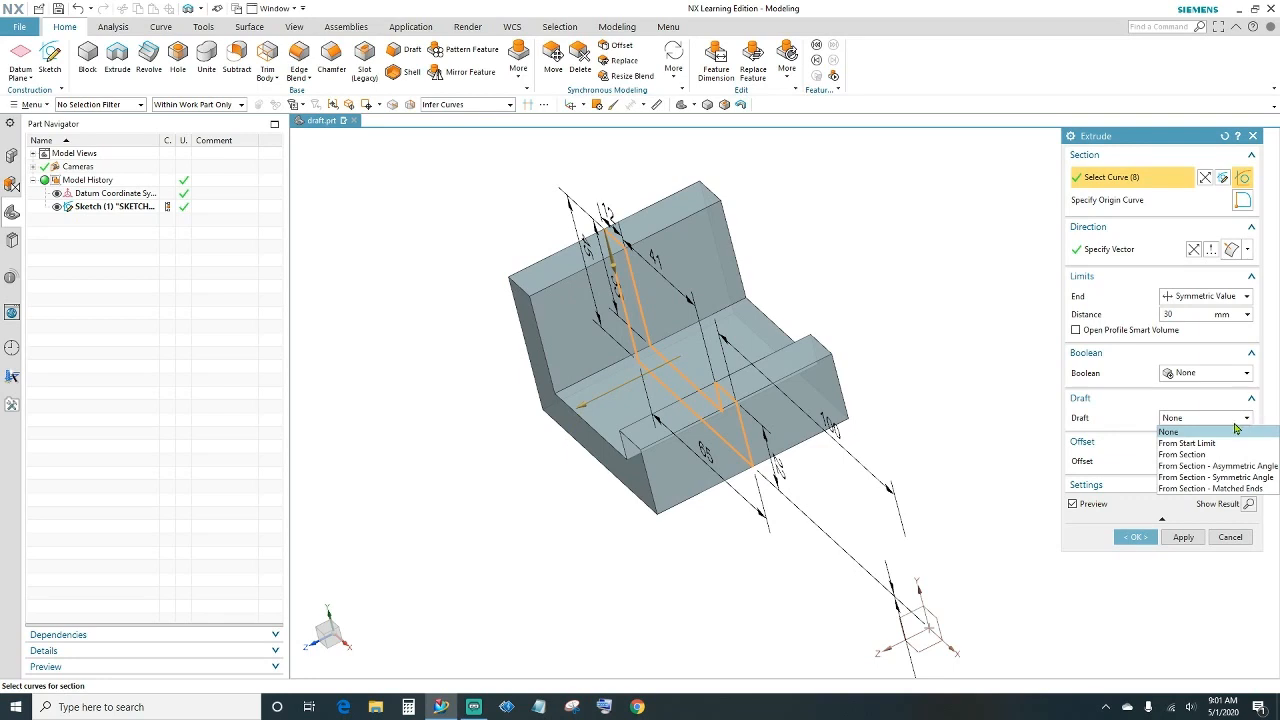
click(1184, 443)
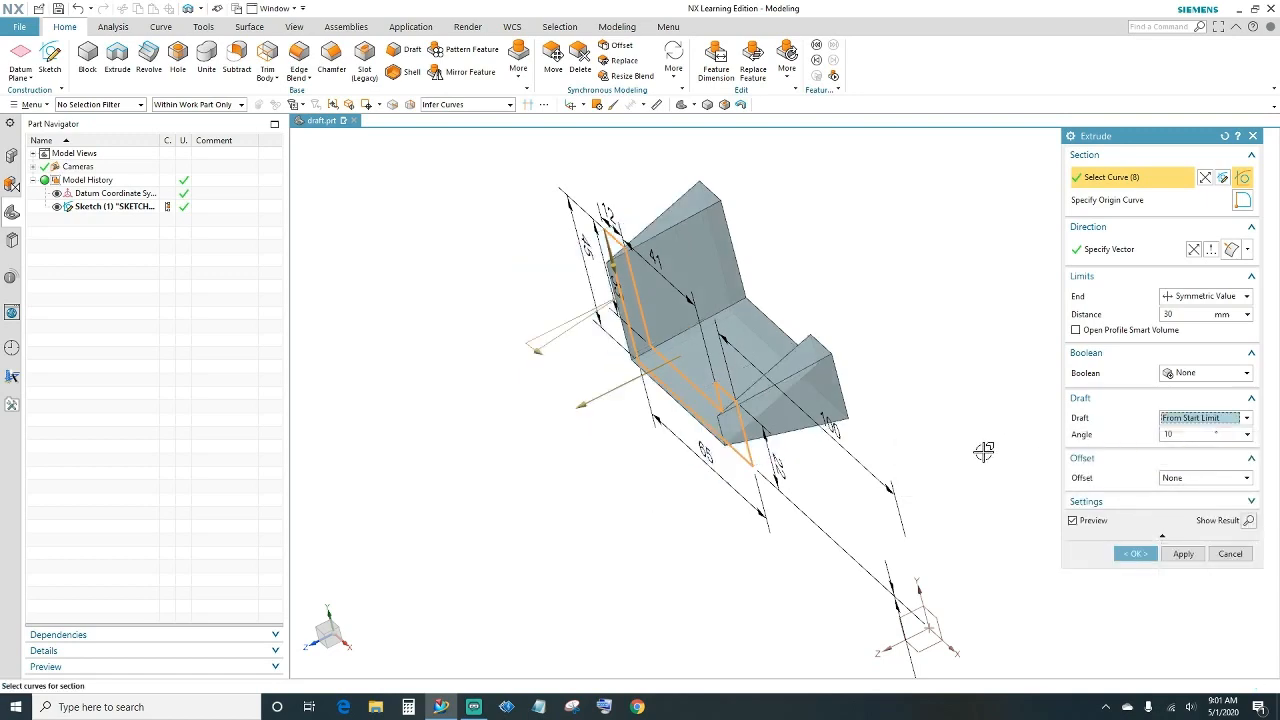
mouse_move(980, 449)
middle_down()
mouse_move(934, 446)
mouse_move(1000, 445)
middle_up()
- Set the extrusion's draft to From Section - Matched Ends with an angle of 5°
click(1206, 419)
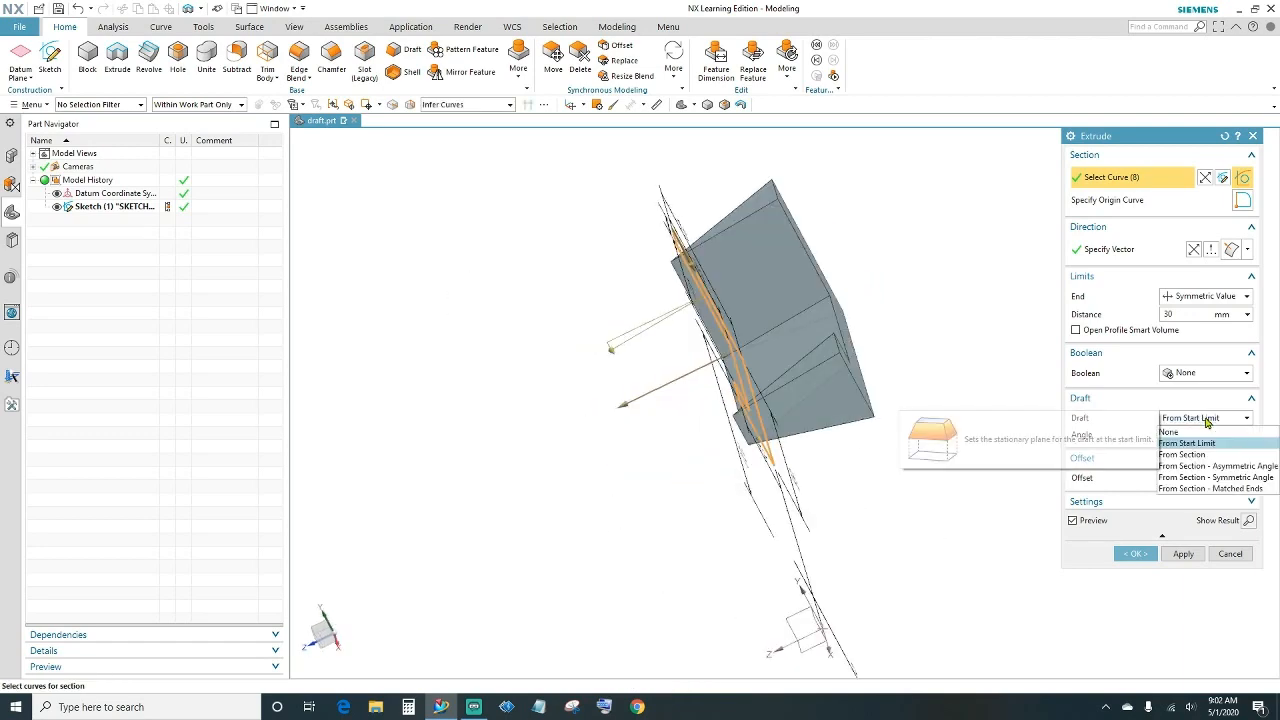
click(1206, 488)
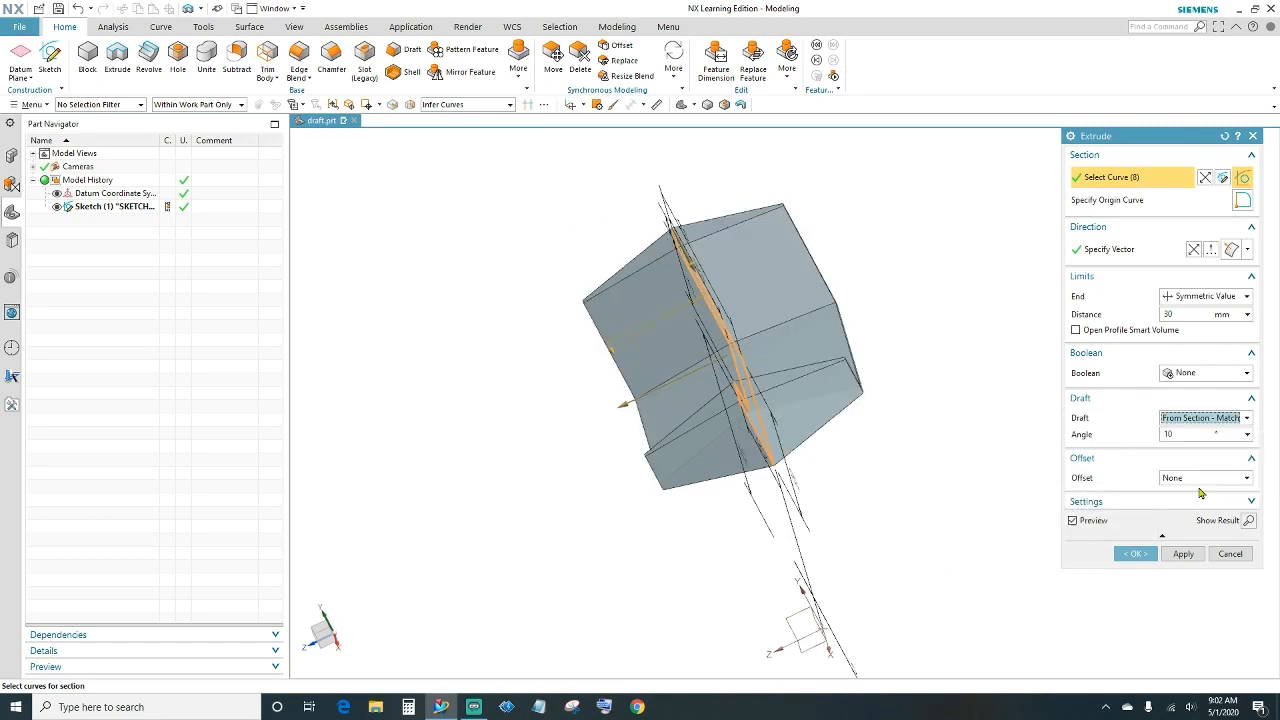
middle_drag(966, 451, 945, 486)
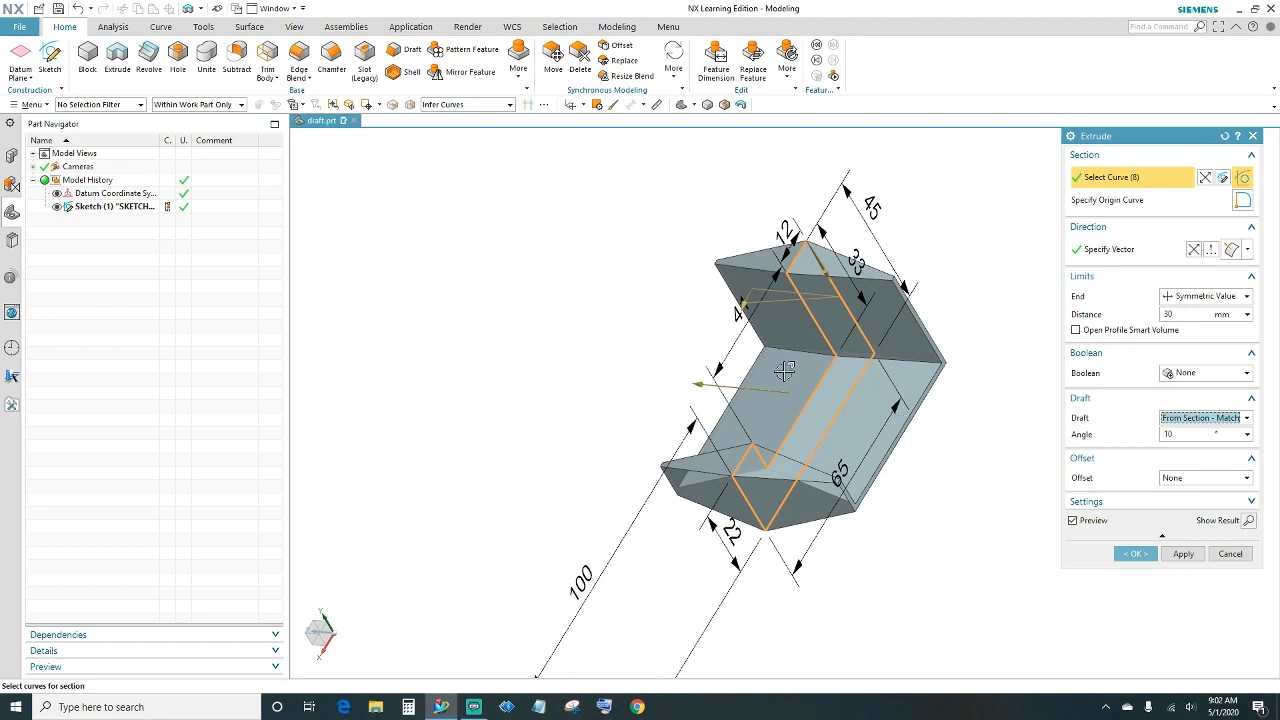
middle_drag(943, 405, 986, 426)
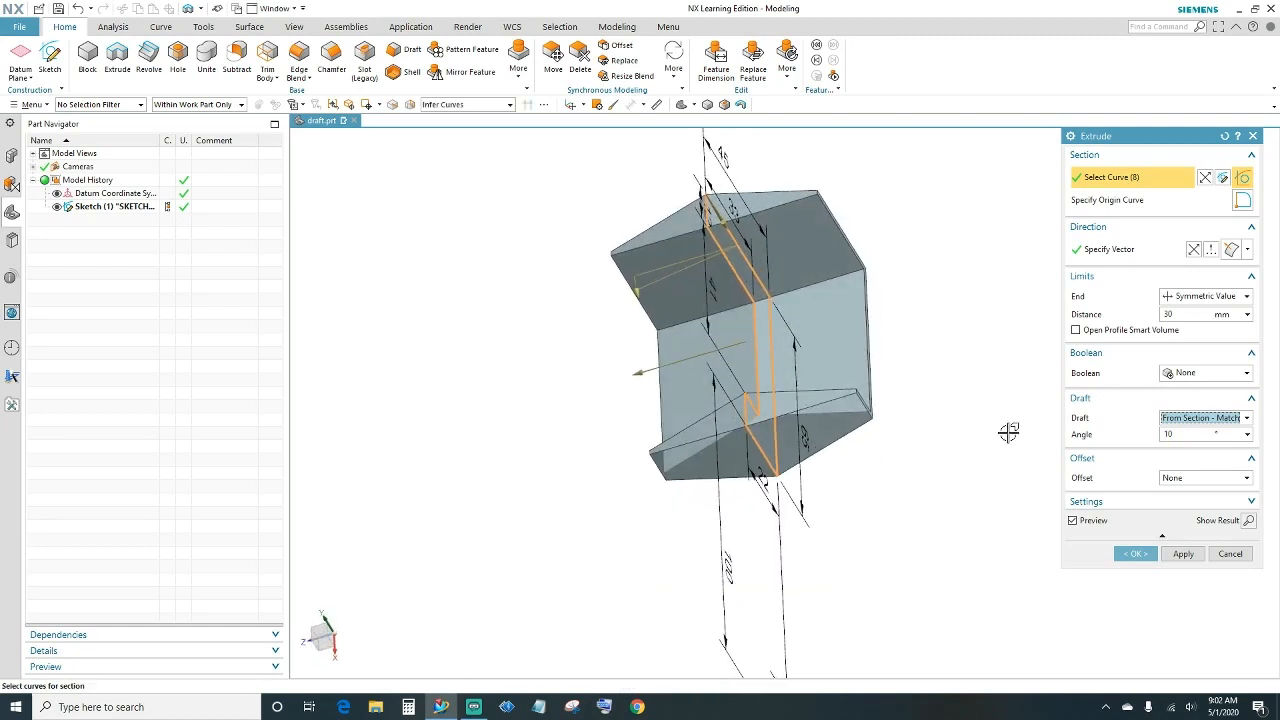
click(1208, 438)
text(5)
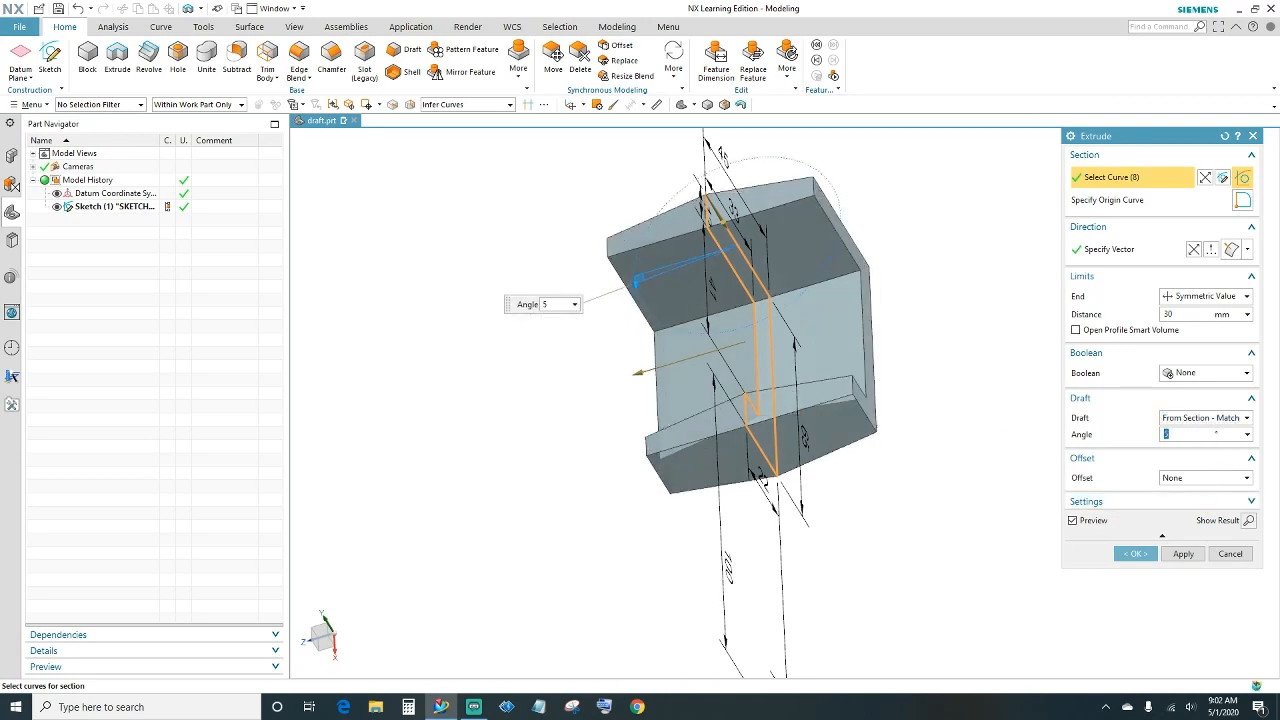
key(Tab)
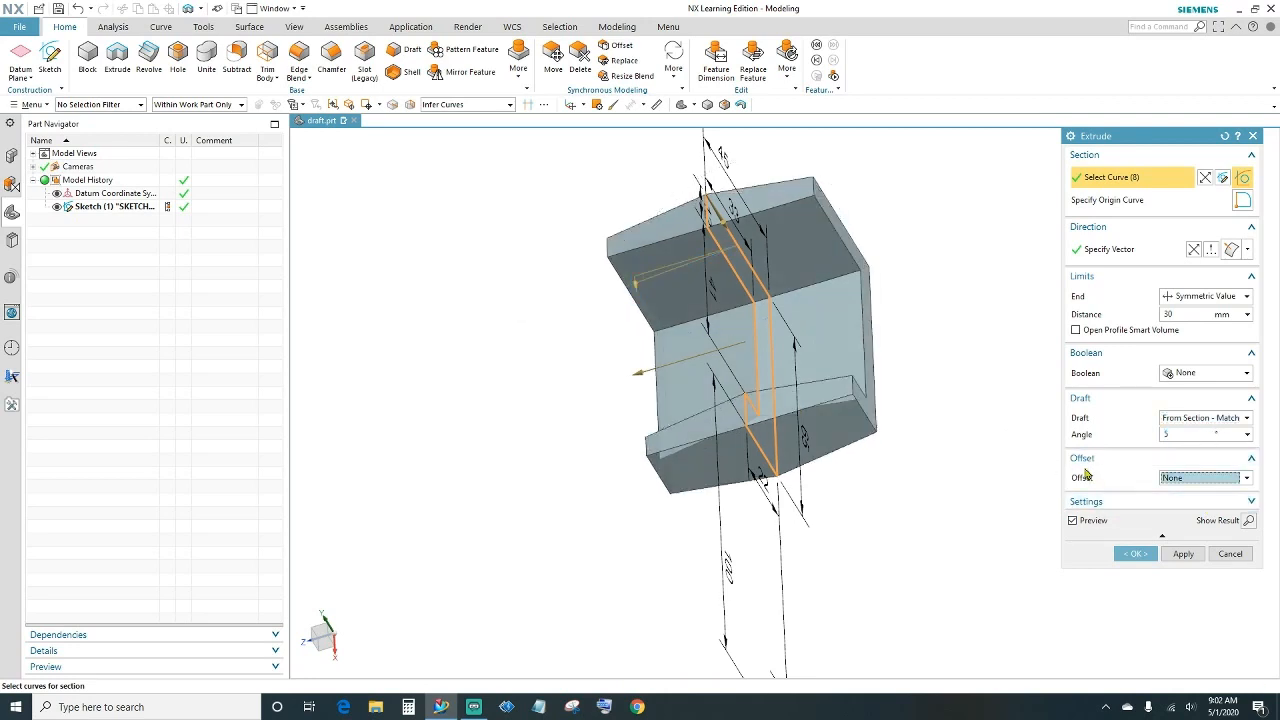
- Try a single-sided offset of 5 mm on the extrusion
click(1189, 480)
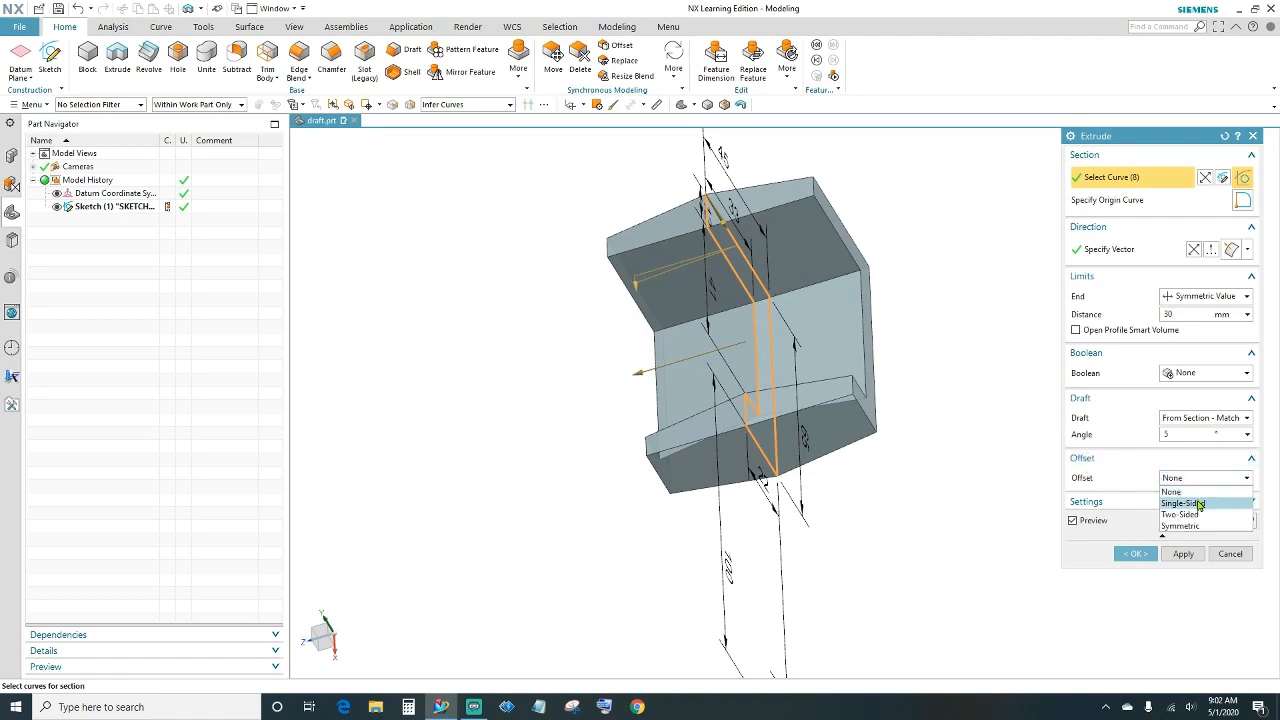
click(1185, 503)
middle_drag(1008, 506, 934, 528)
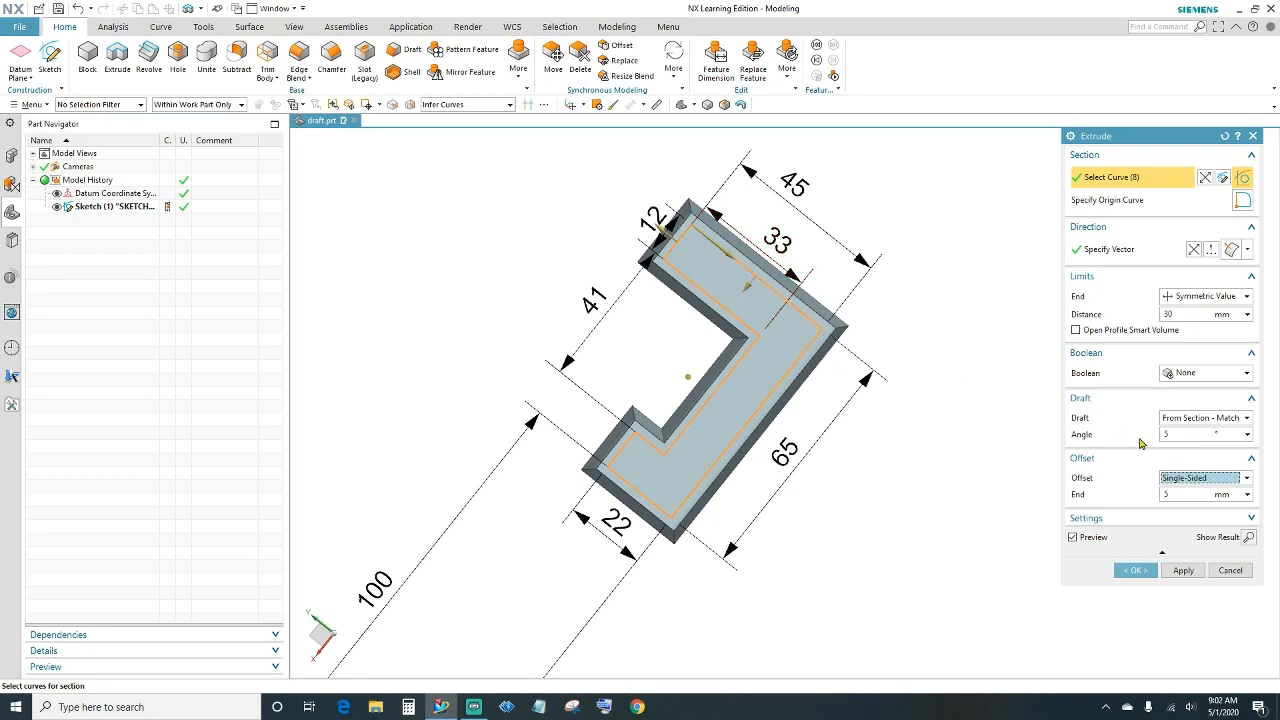
- Change the extrusion's offset to Two-Sided with a start of 0 mm and an end of 3 mm
click(1190, 478)
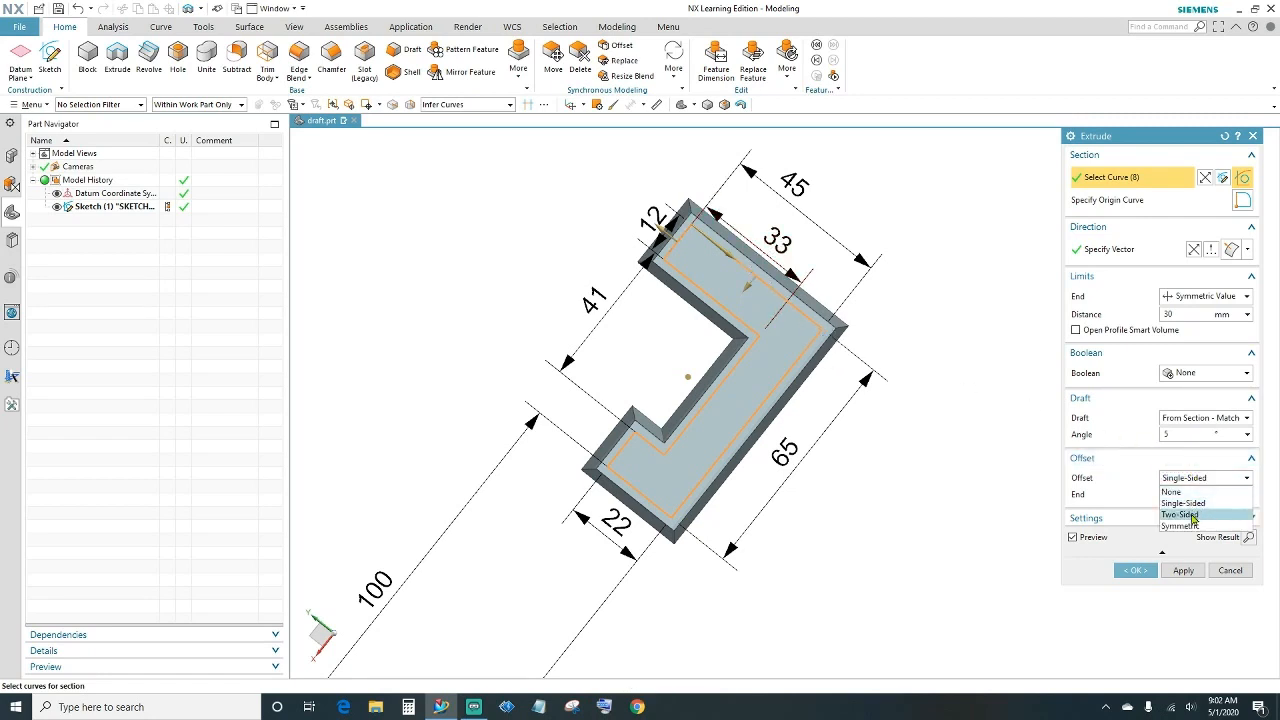
click(1192, 516)
mouse_move(929, 494)
middle_down()
mouse_move(946, 482)
mouse_move(943, 460)
mouse_move(926, 483)
middle_up()
click(1180, 510)
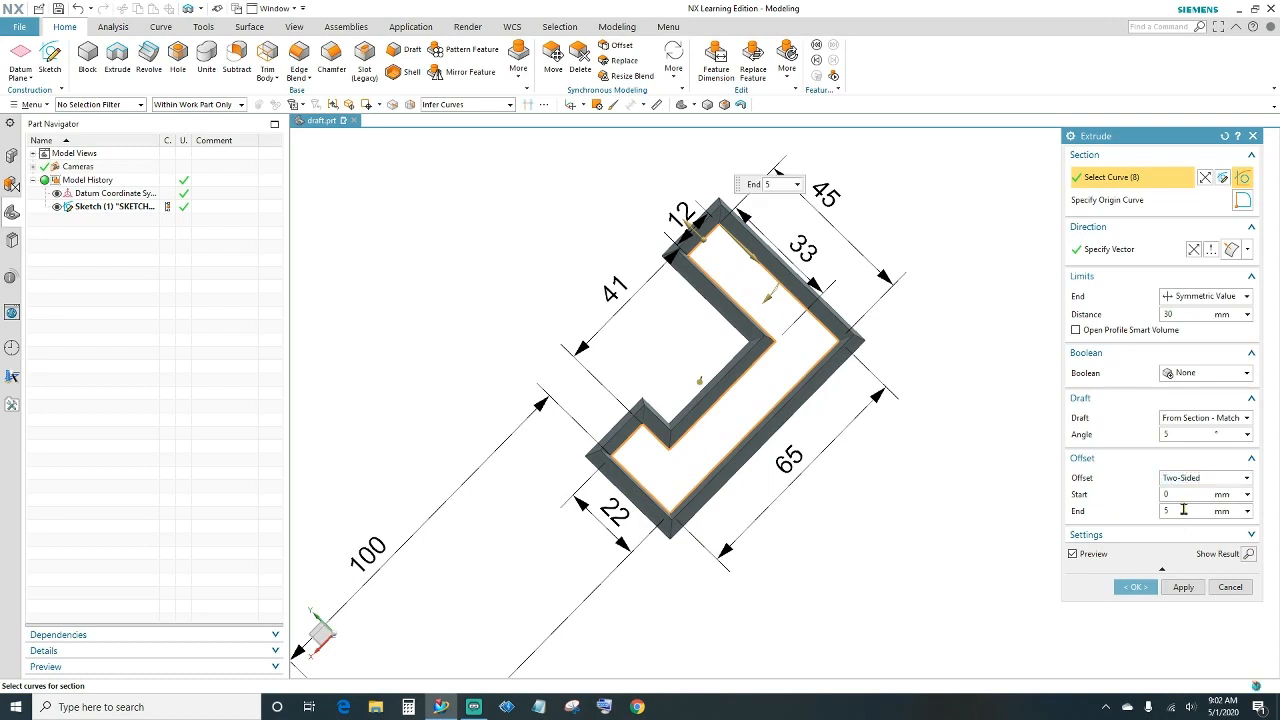
text(3)
key(Tab)
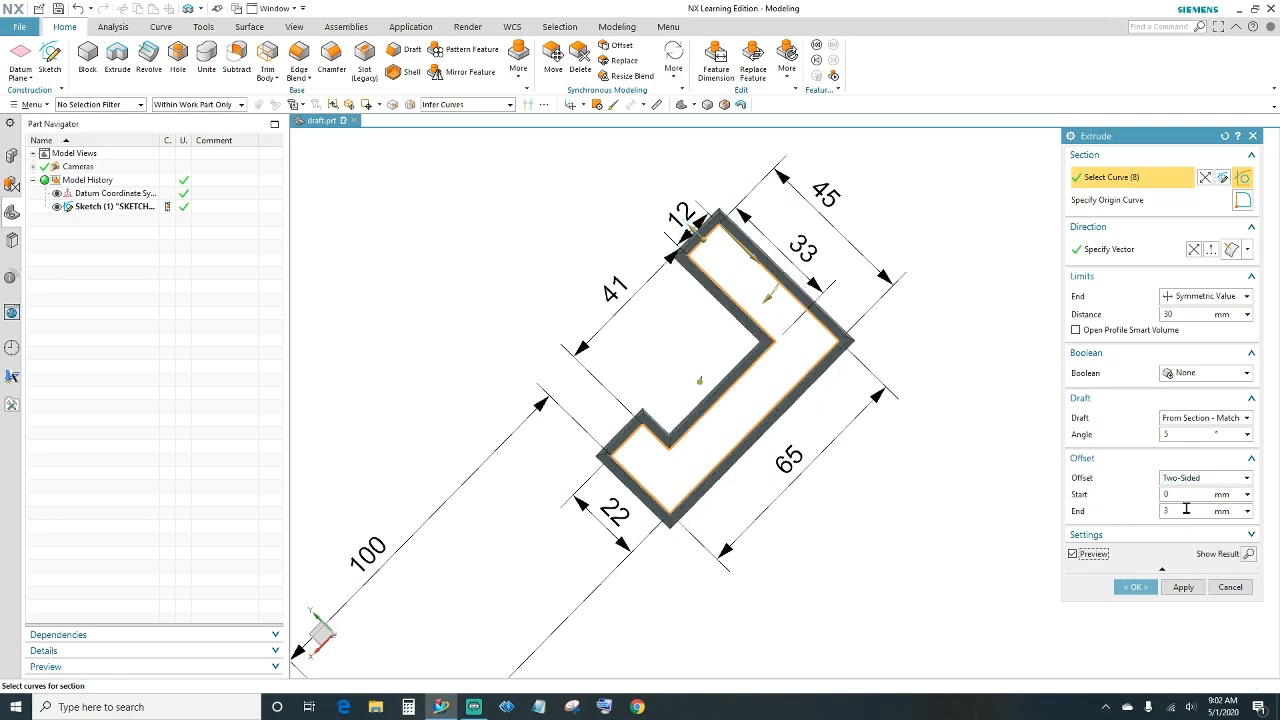
- Set the two-sided offset's end to 8 mm and create the drafted extrusion
click(1187, 507)
text(8)
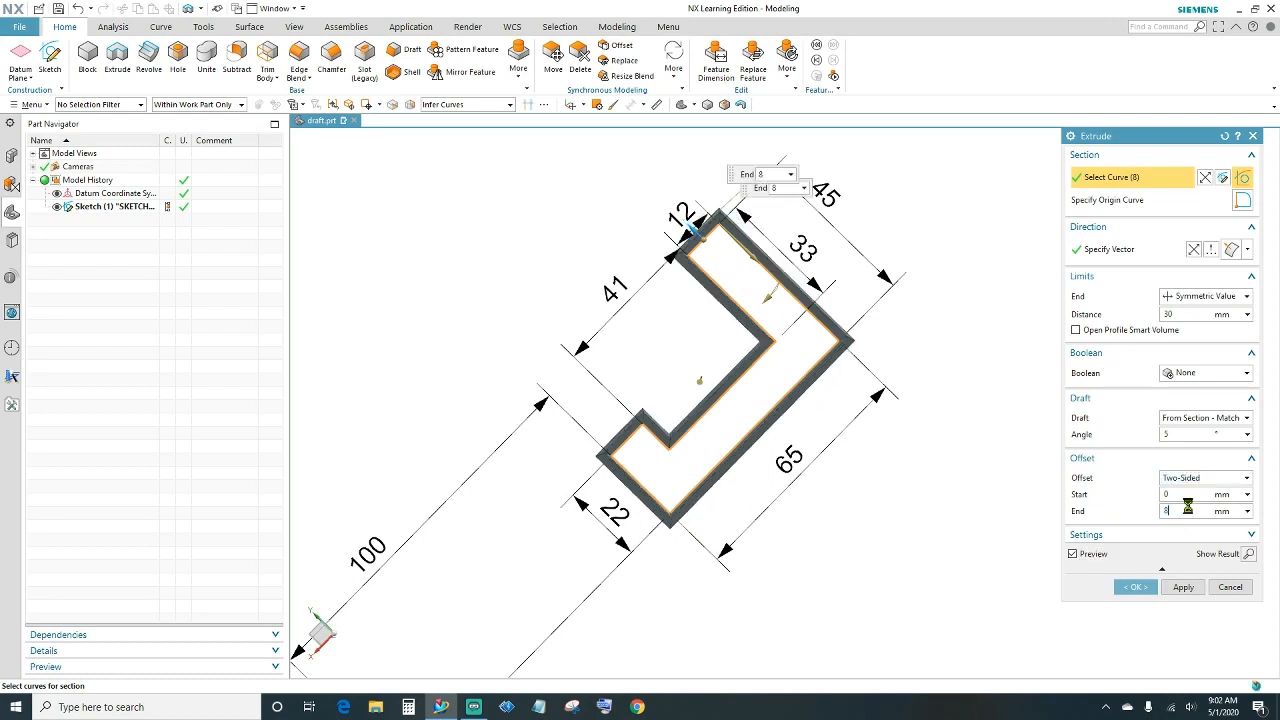
key(Tab)
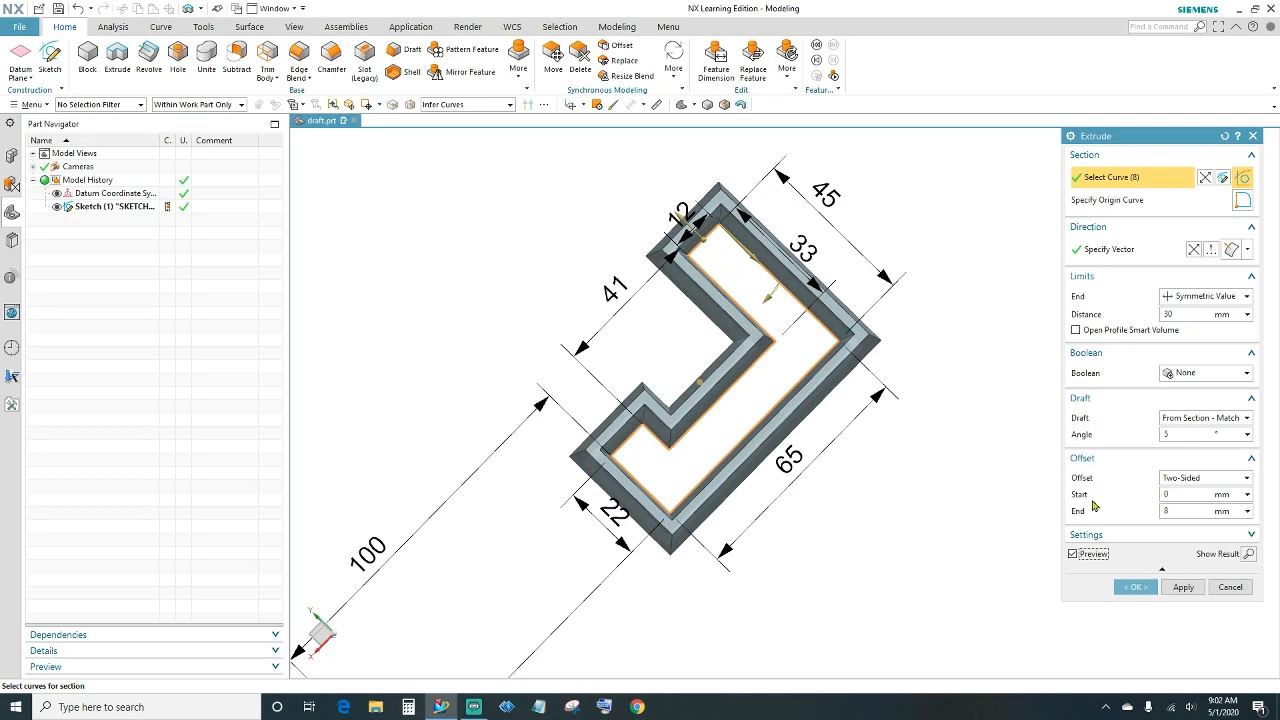
mouse_move(1006, 537)
middle_down()
mouse_move(977, 534)
mouse_move(968, 552)
mouse_move(998, 533)
middle_up()
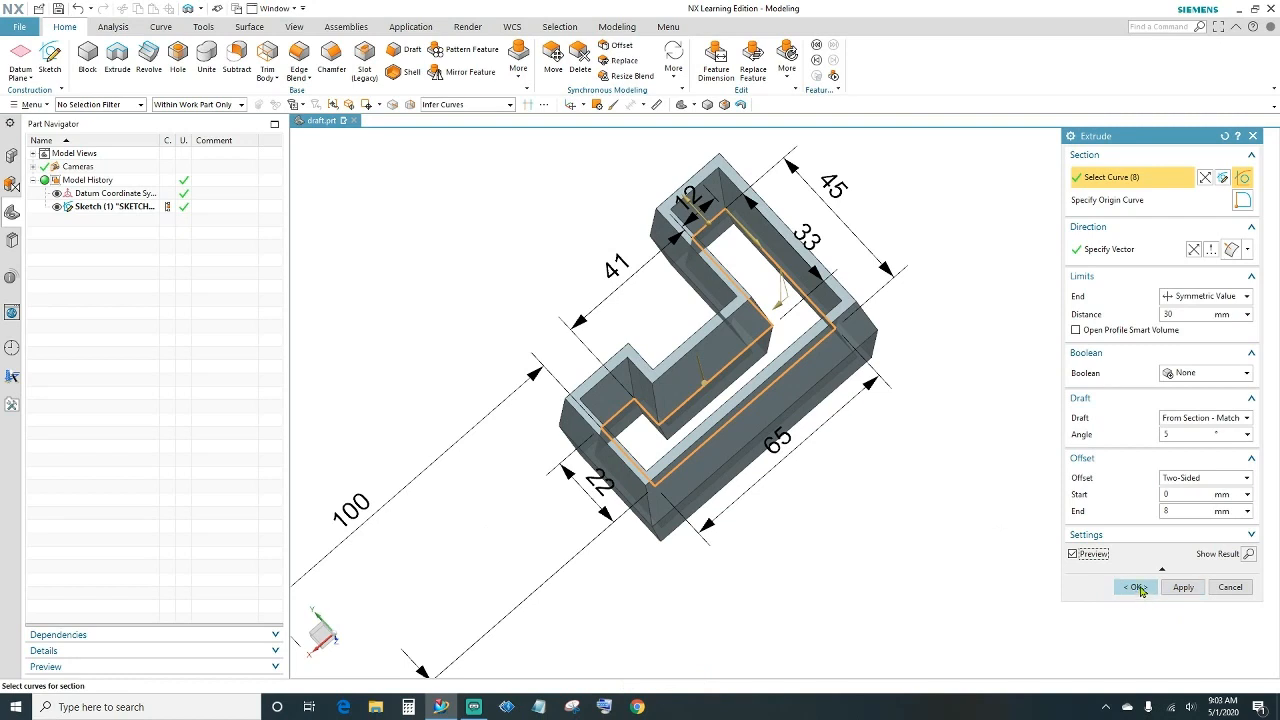
click(1138, 587)
middle_drag(980, 477, 1002, 477)
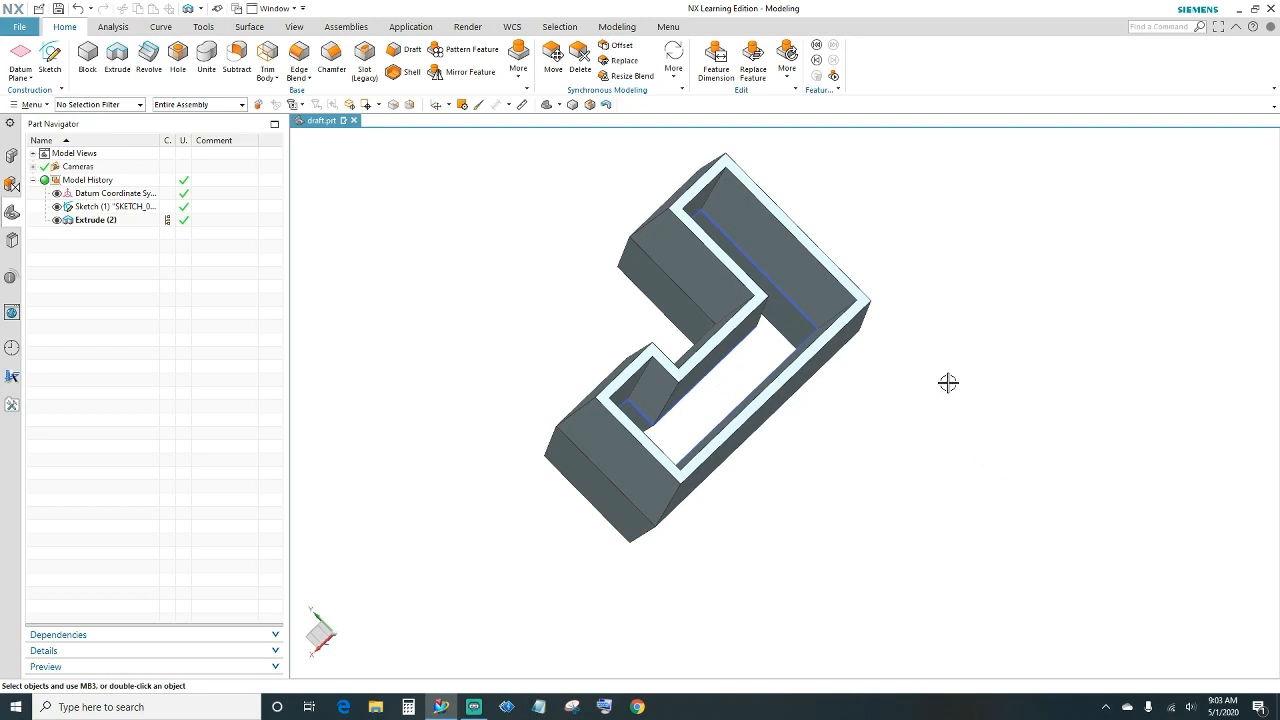
middle_drag(948, 383, 1180, 434)
mouse_move(1109, 503)
middle_down()
mouse_move(1074, 497)
mouse_move(1096, 518)
mouse_move(1090, 490)
middle_up()
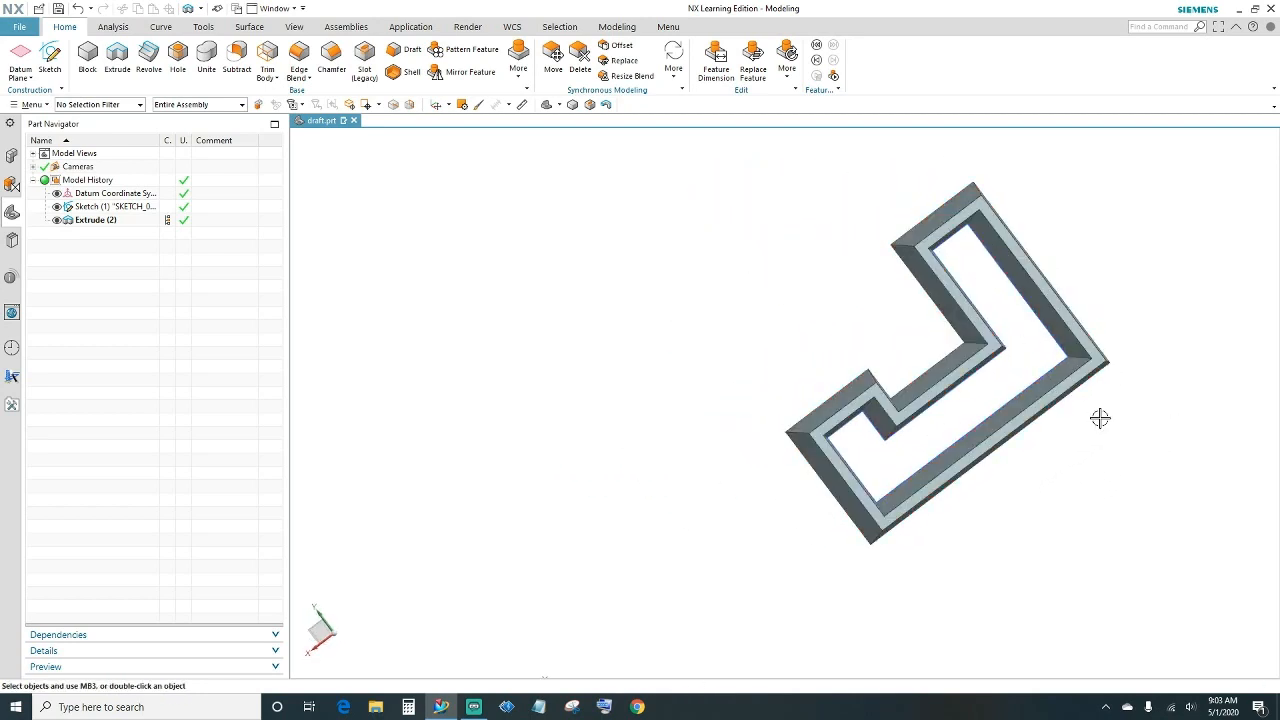
- Move every object except the extruded solid body, including the datum coordinate system and sketch, to layer 5
middle_drag(1100, 418, 1102, 408)
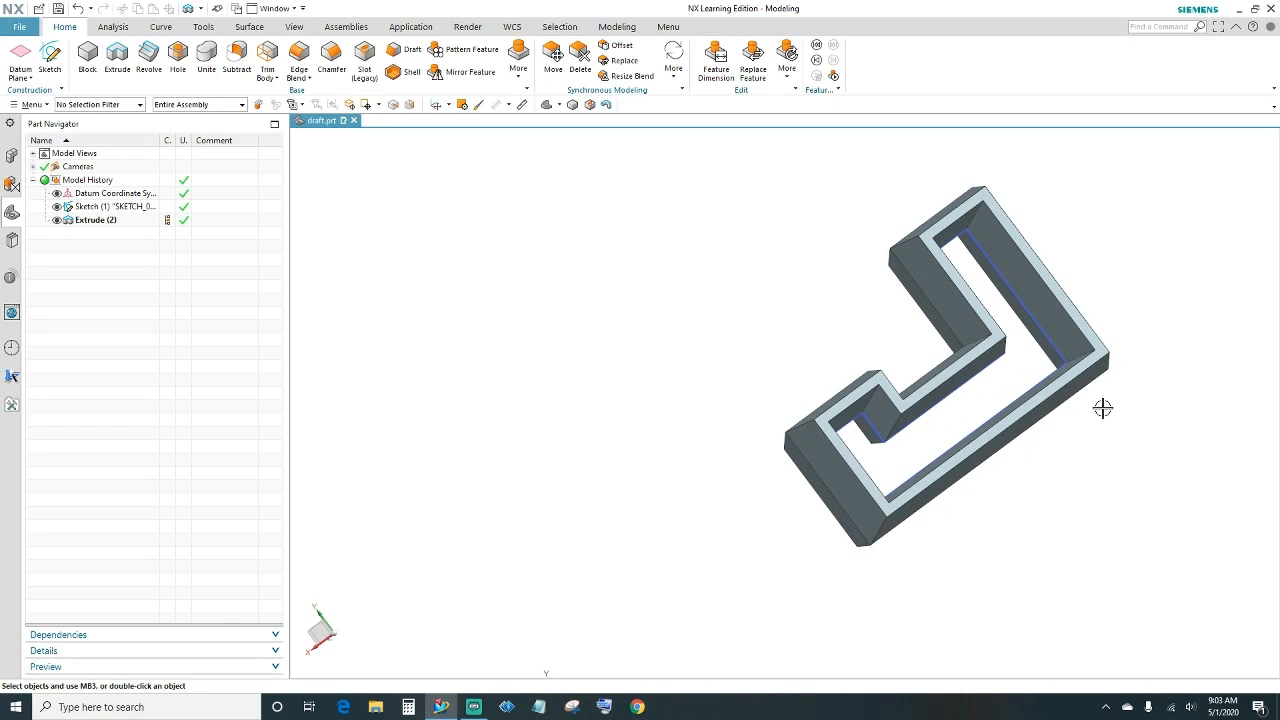
click(294, 27)
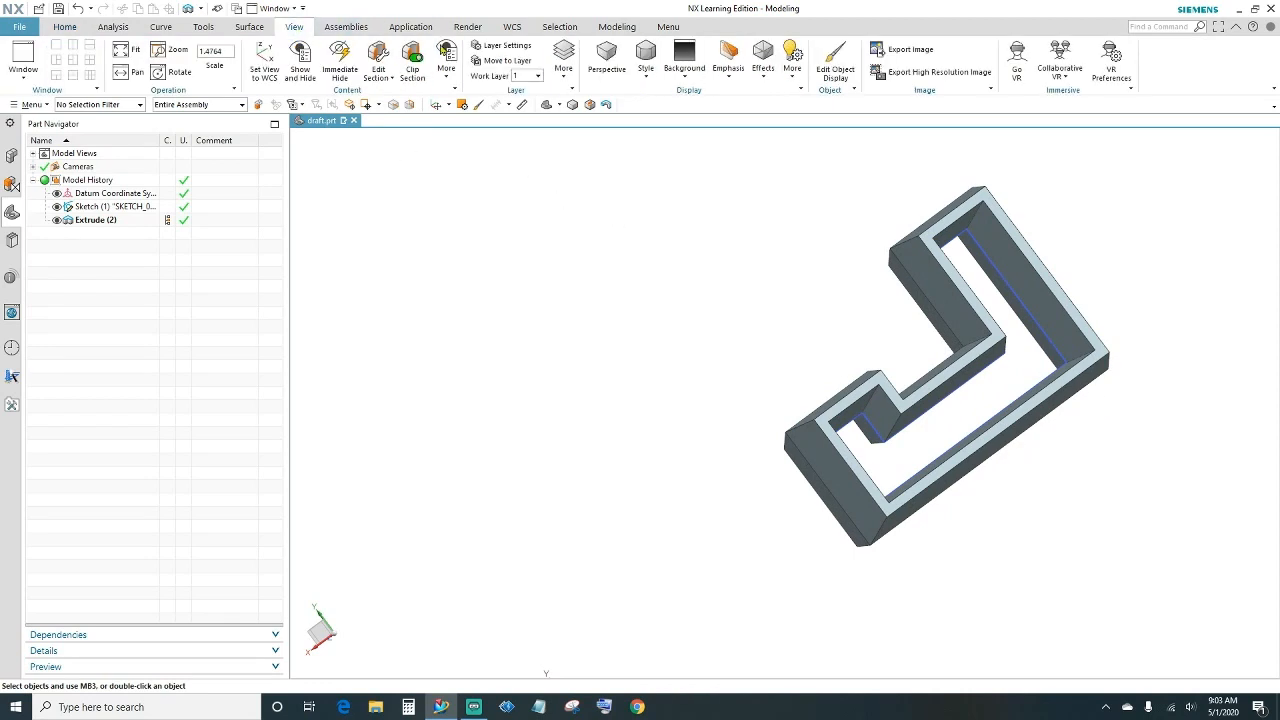
click(502, 64)
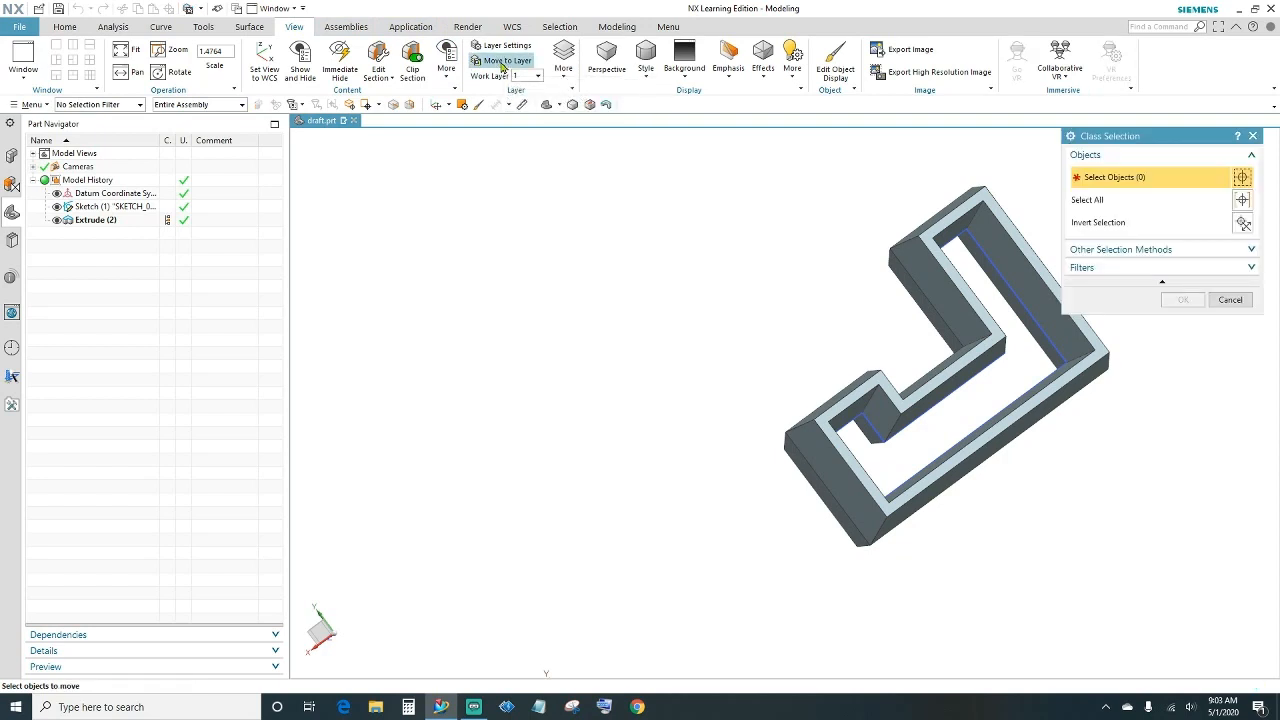
click(922, 247)
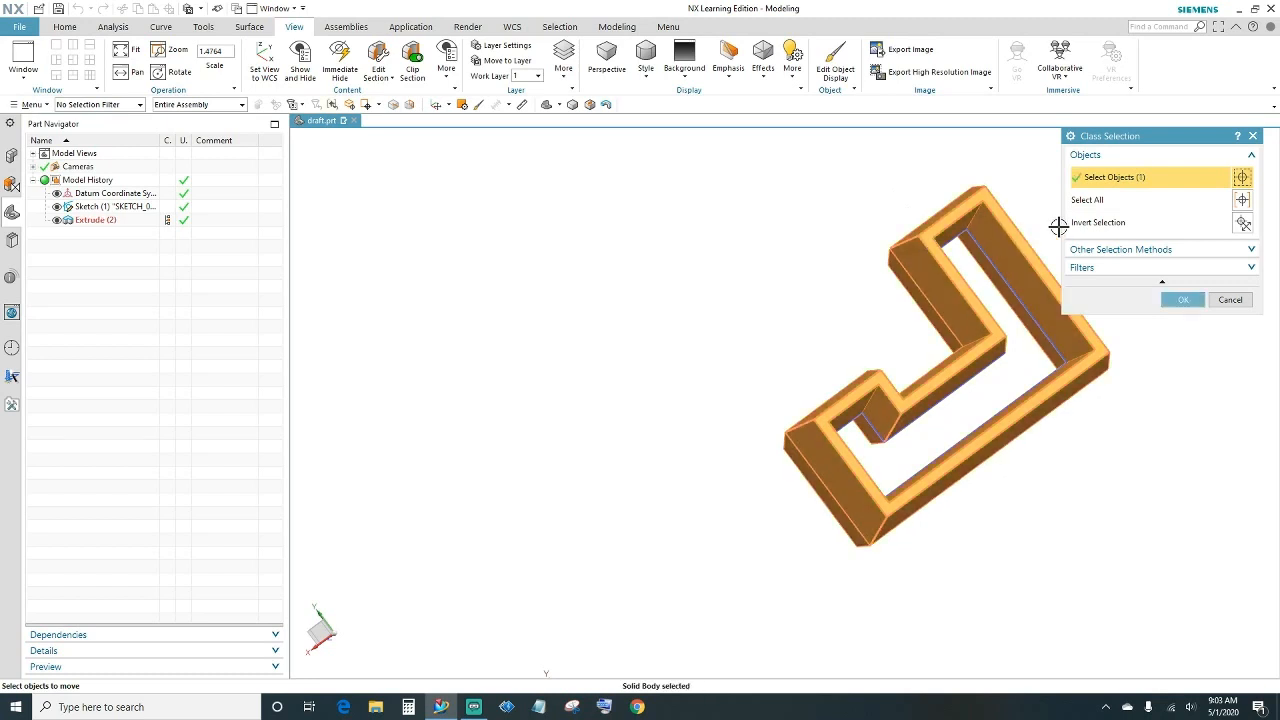
click(1243, 223)
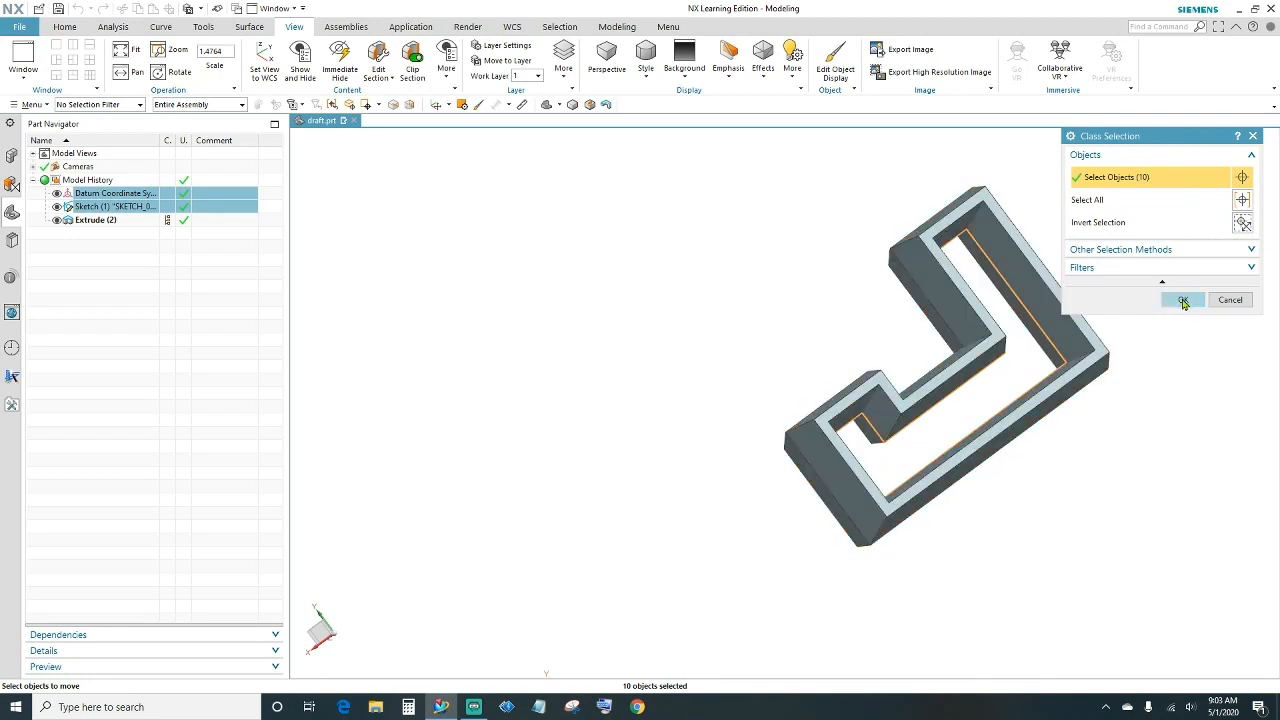
click(1183, 302)
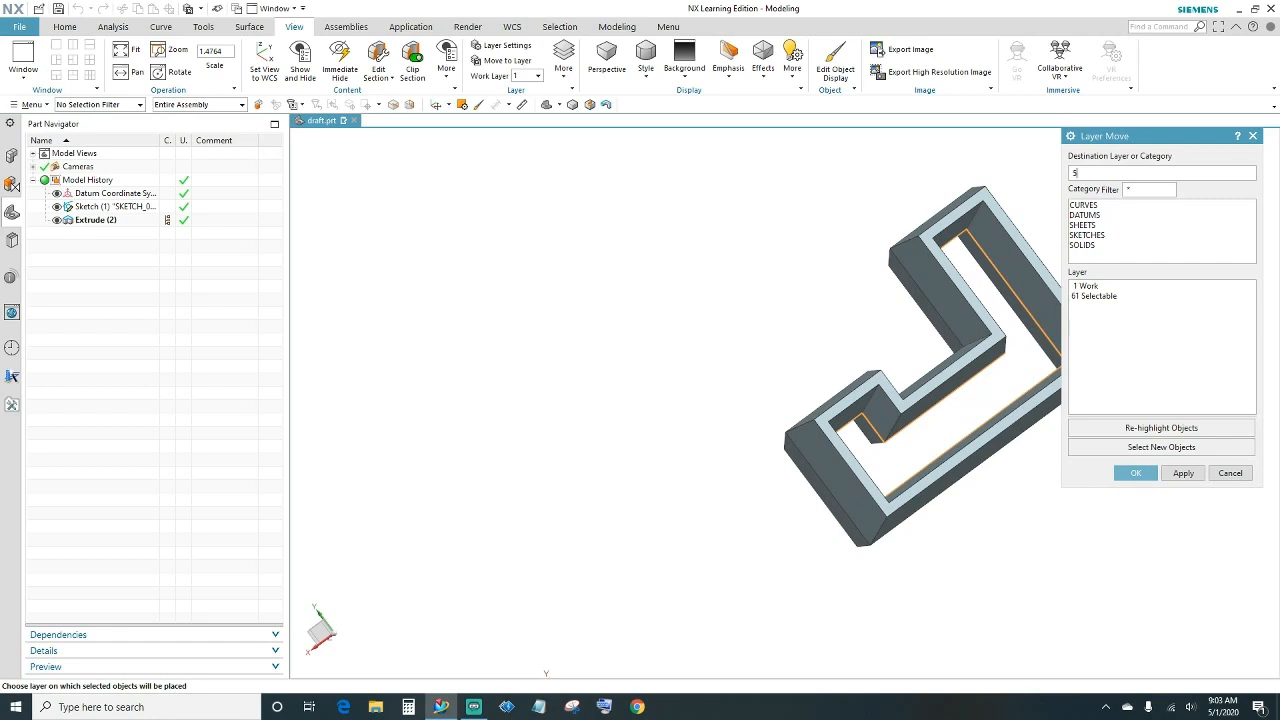
click(1140, 472)
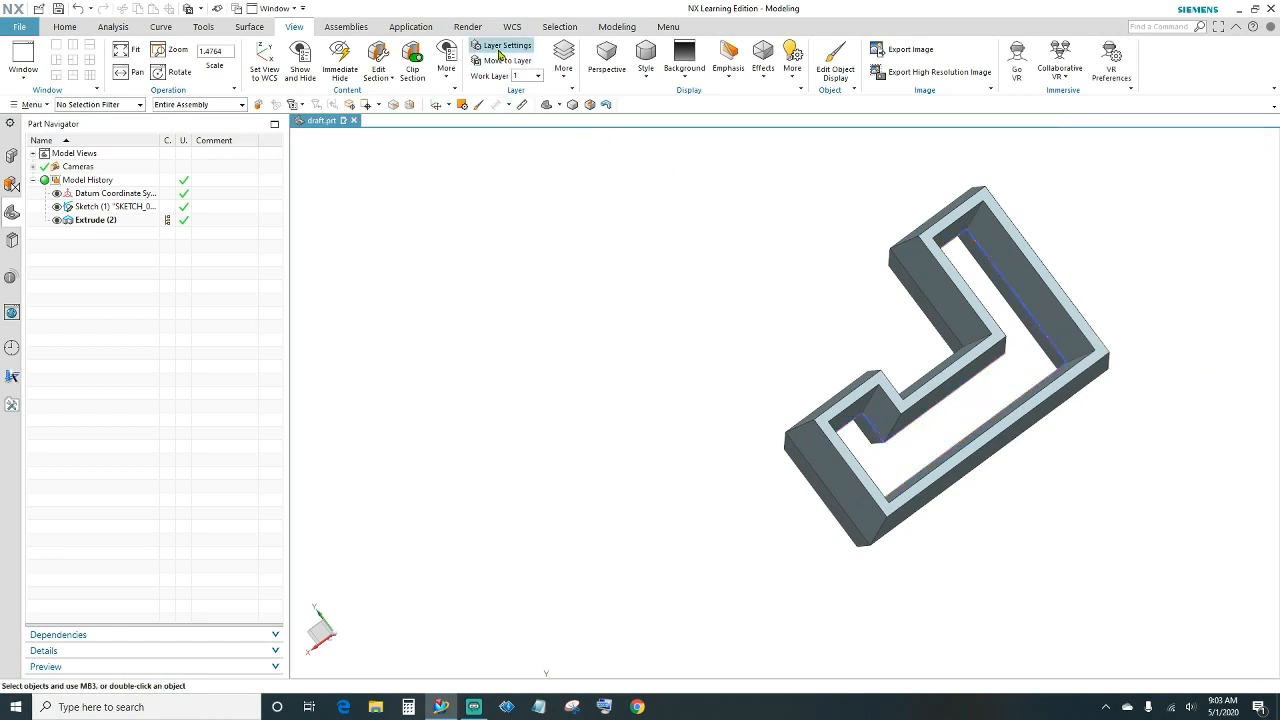
- Turn off layer 5 in the layer settings to hide the datum coordinate system and sketch
click(498, 48)
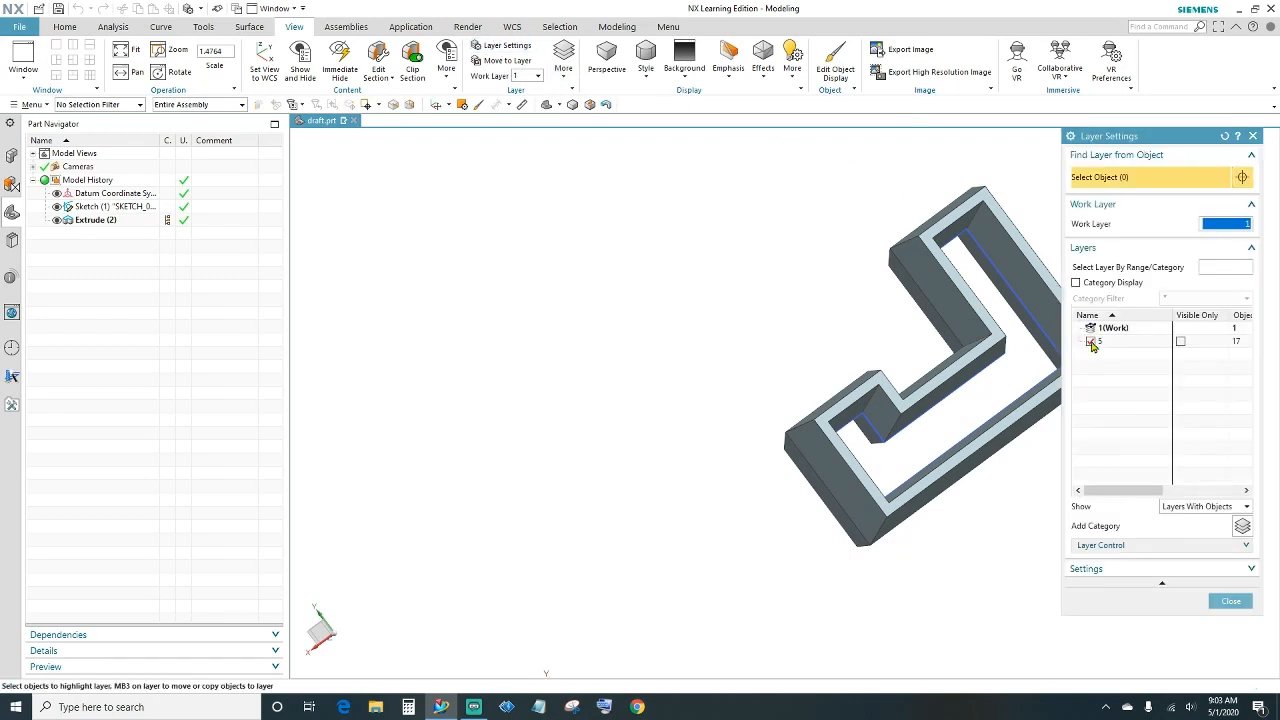
click(1091, 341)
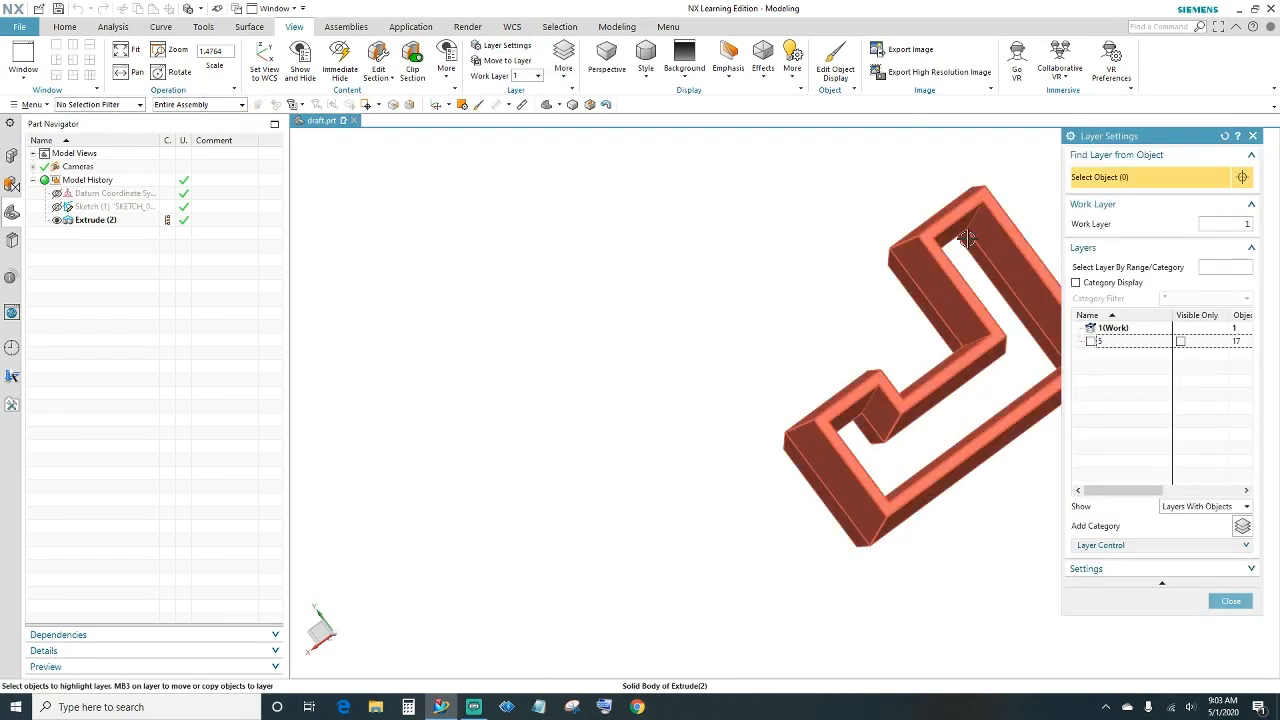
click(1231, 601)
- Change the extruded solid body's display color to Deep Pistachio
mouse_move(1100, 526)
middle_down()
mouse_move(1076, 520)
mouse_move(1054, 537)
mouse_move(1077, 551)
mouse_move(1108, 534)
middle_up()
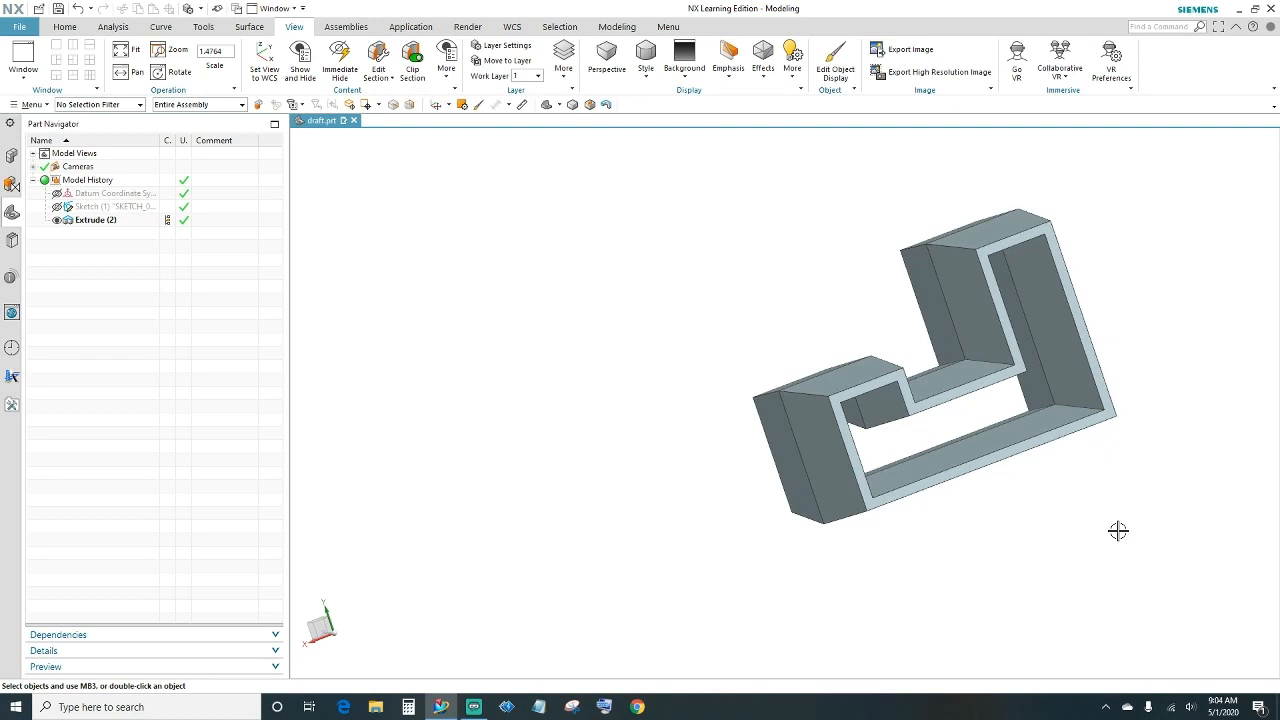
key(ctrl+j)
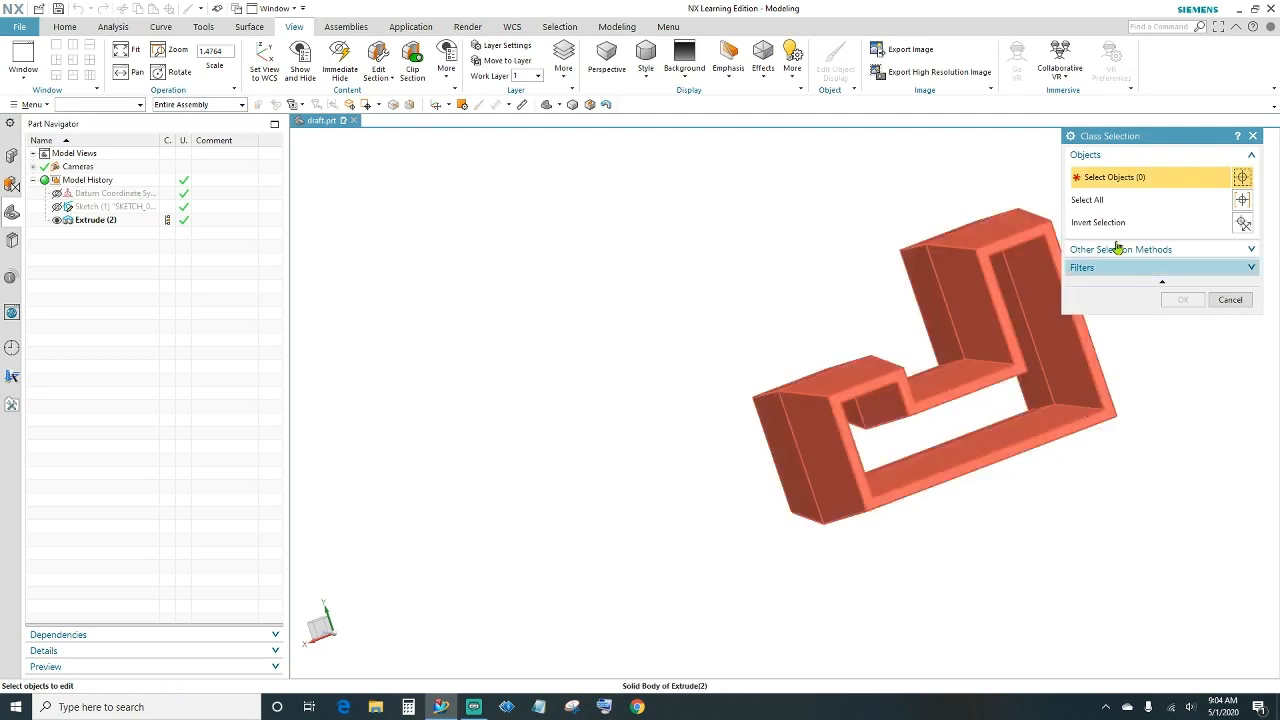
drag(1144, 141, 1160, 145)
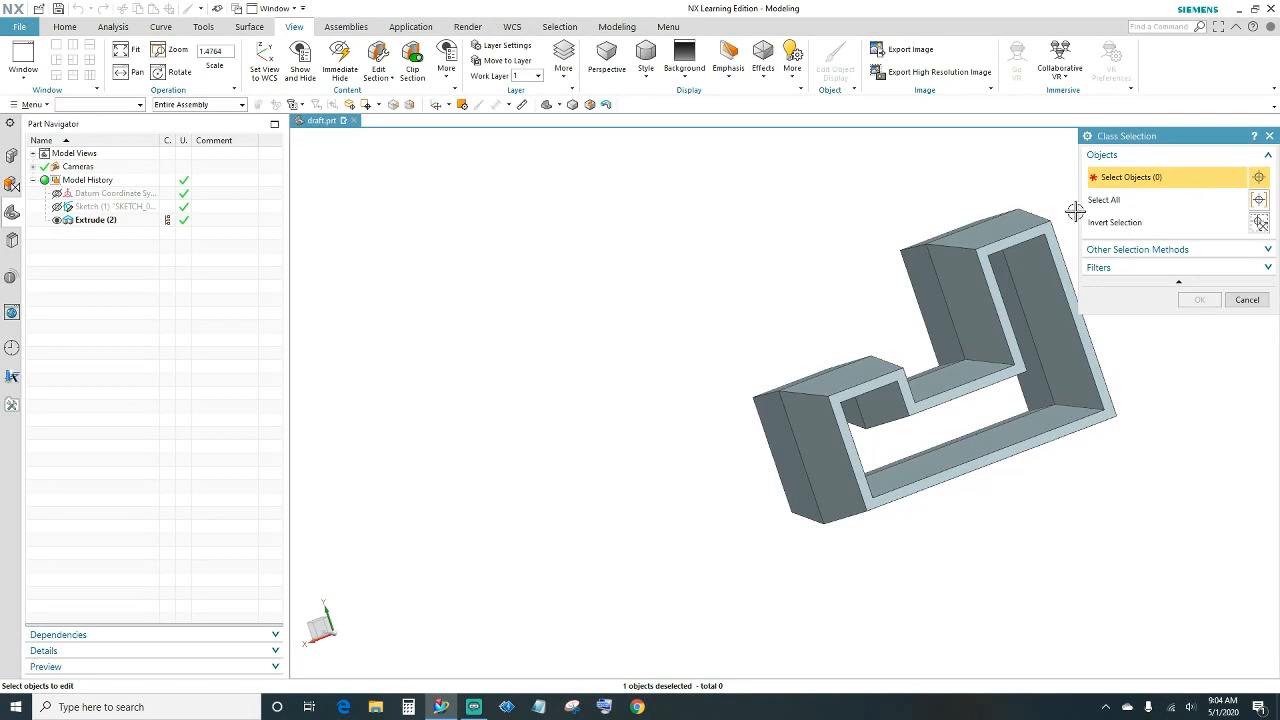
click(997, 248)
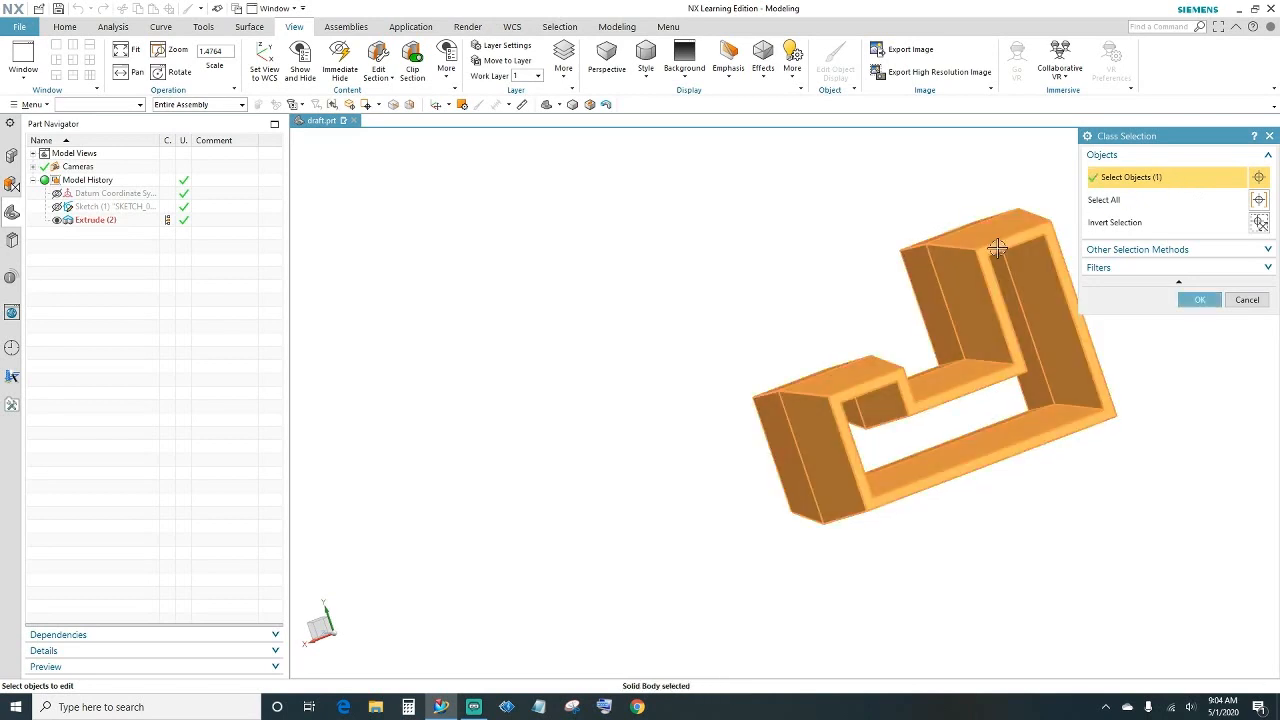
click(1201, 300)
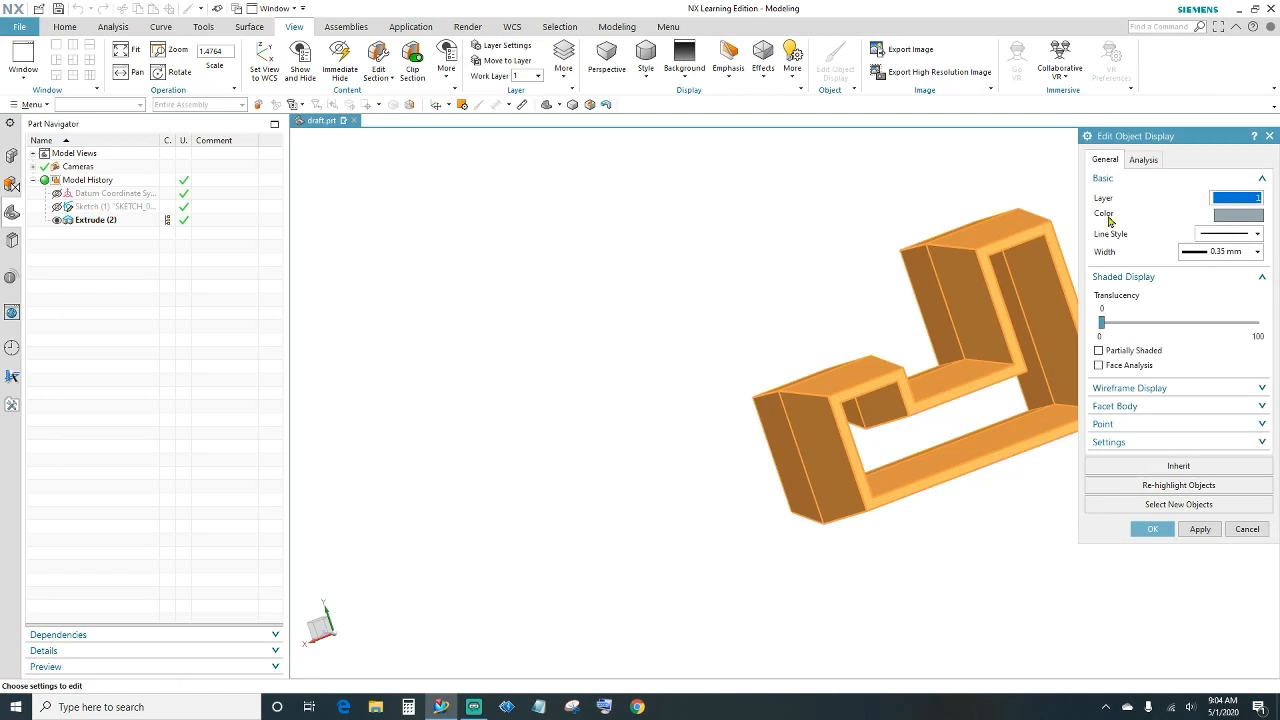
click(1236, 216)
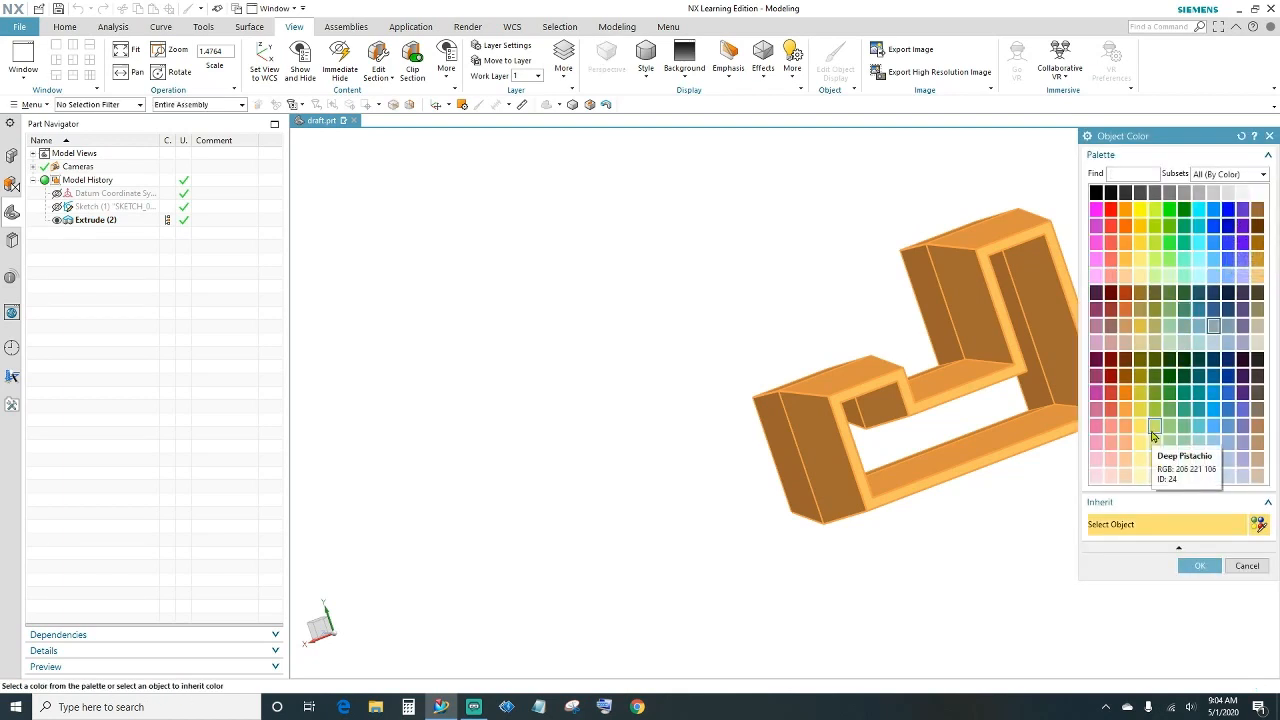
click(1153, 429)
click(1199, 565)
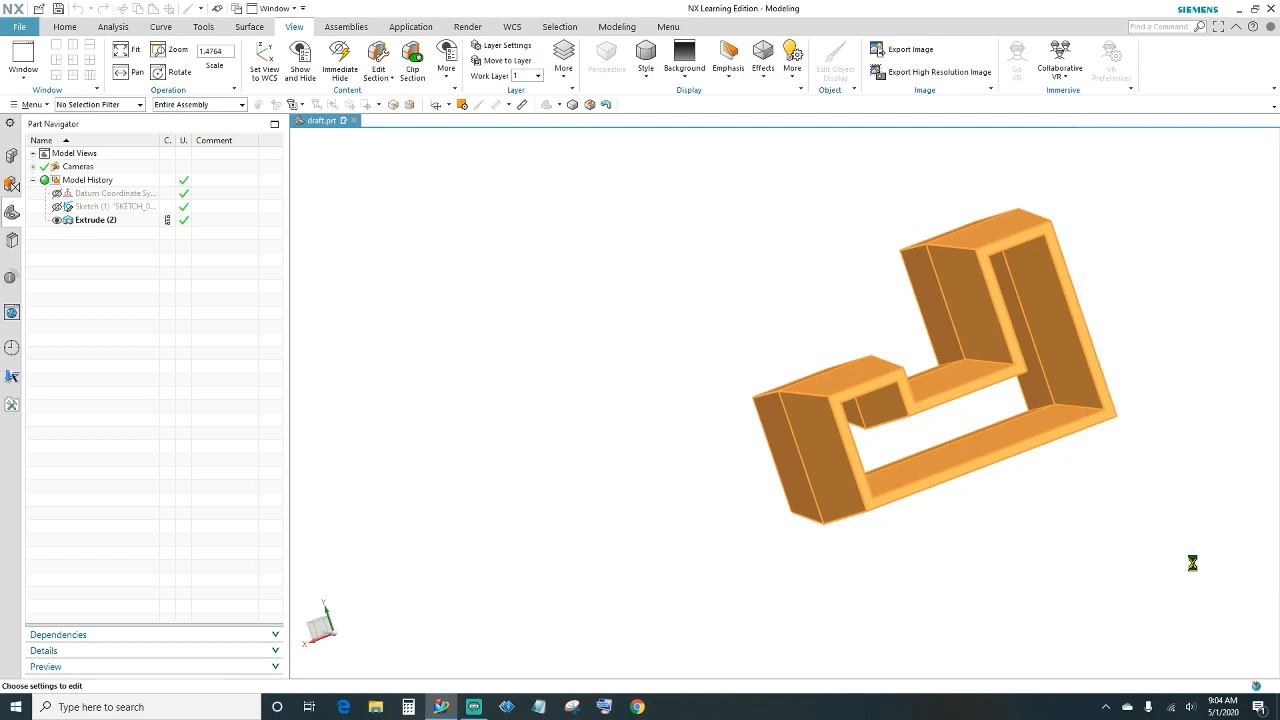
click(1160, 531)
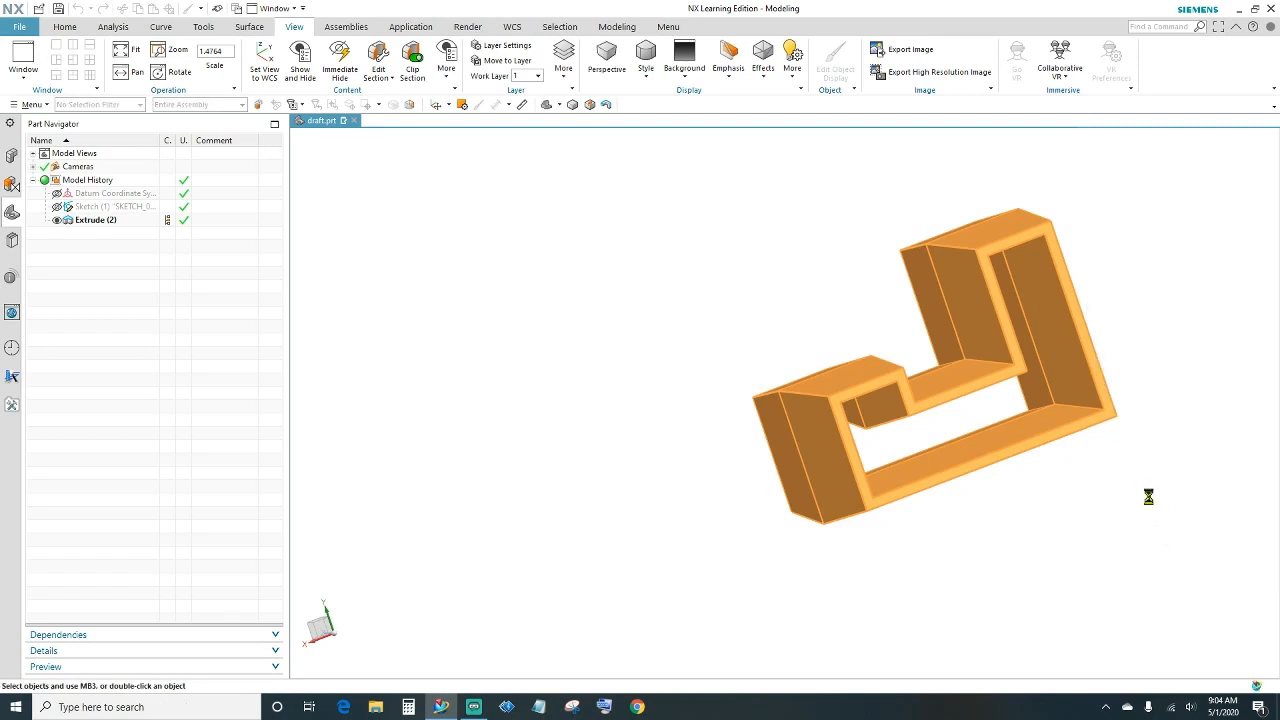
middle_drag(1123, 509, 1089, 490)
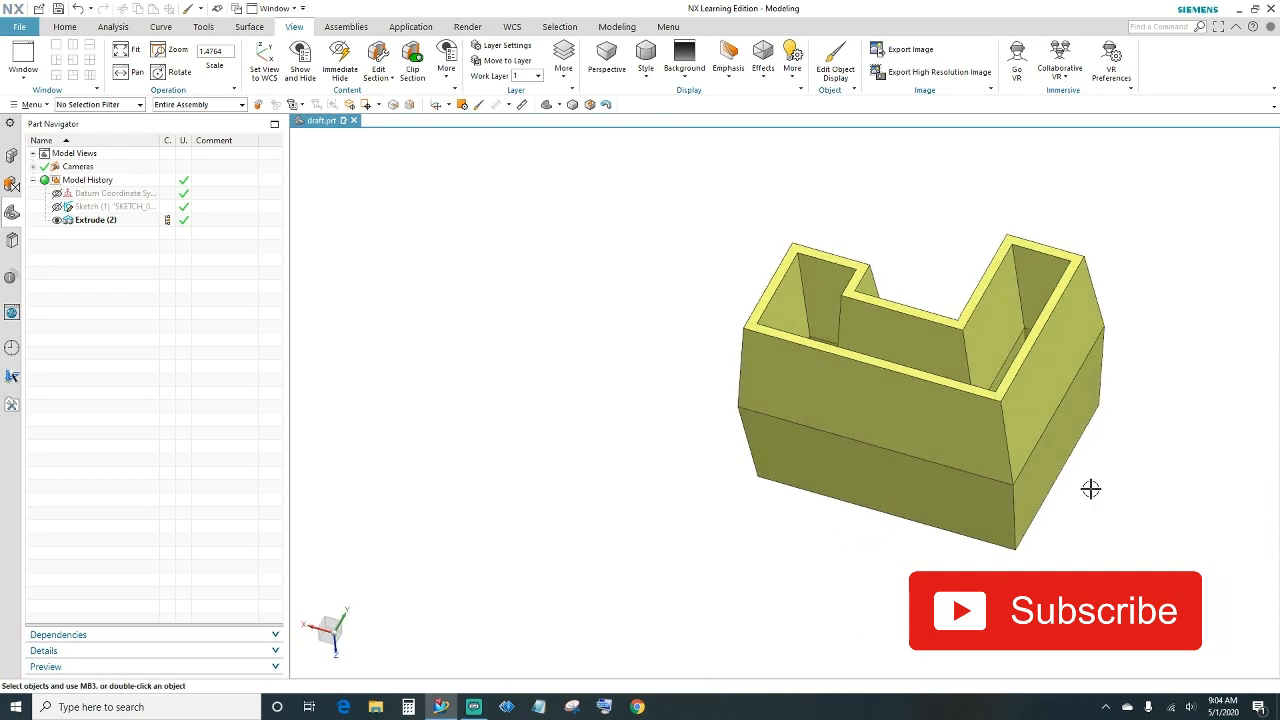